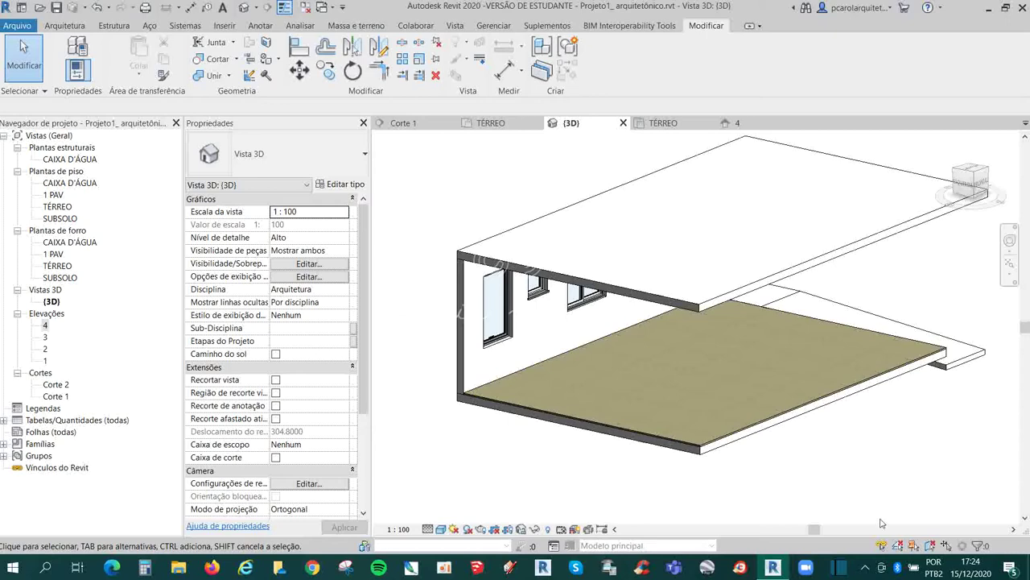
Start a structural column using the Pilar Retangular de Concreto 19x100 type.
{"action": "left_click", "coordinate": [113, 25]}
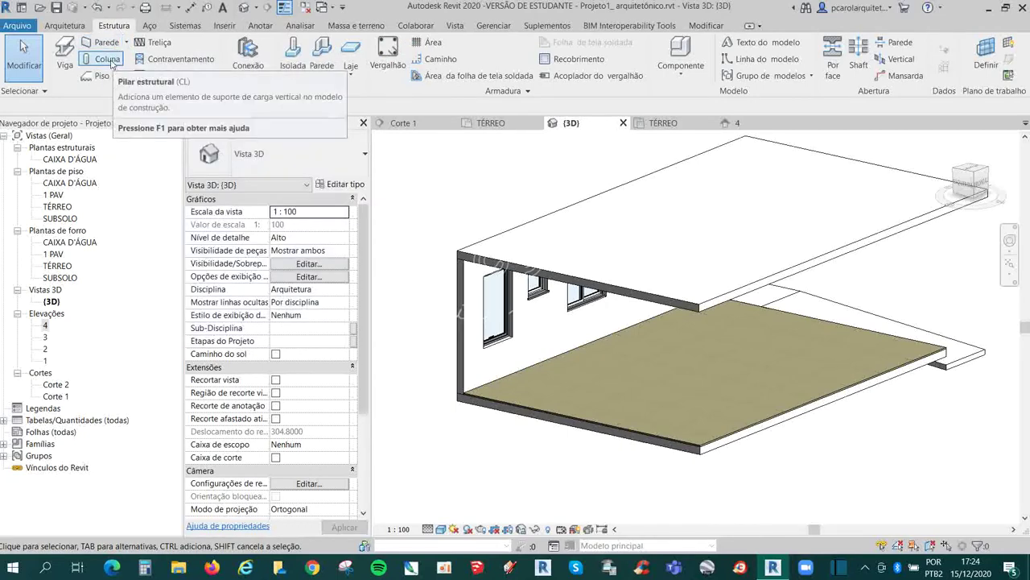
{"action": "left_click", "coordinate": [105, 59]}
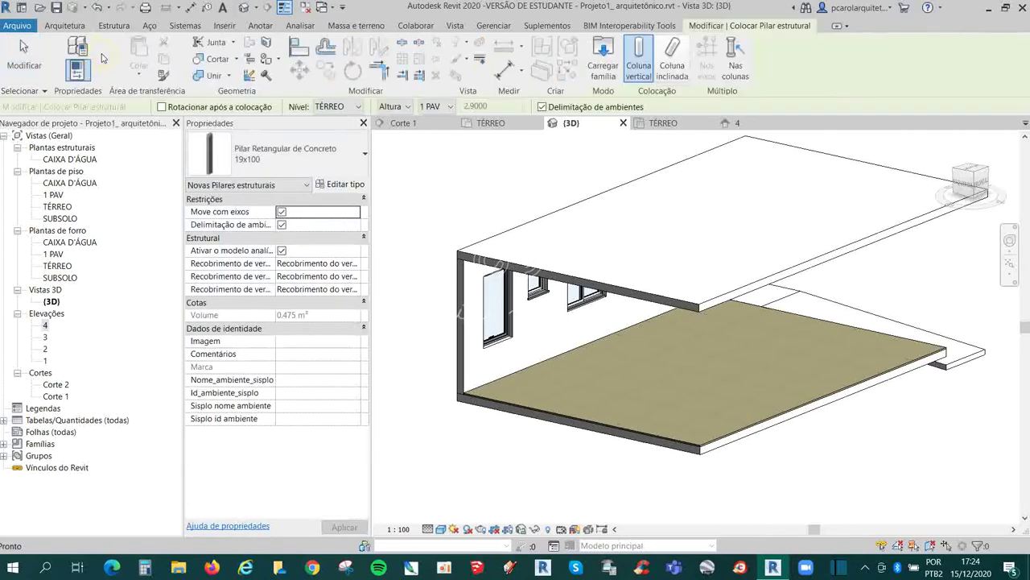
{"action": "left_click", "coordinate": [254, 150]}
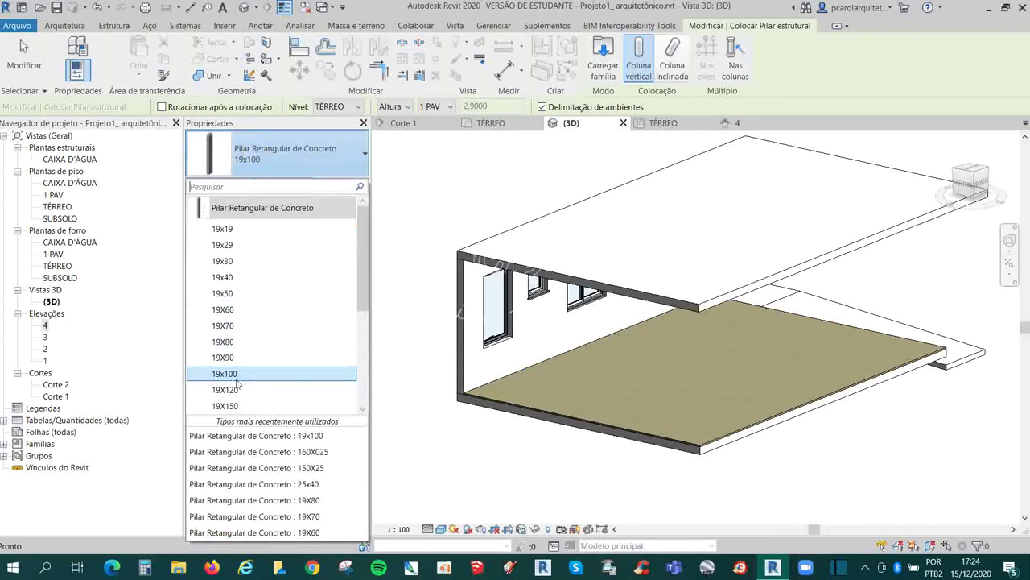
{"action": "scroll", "coordinate": [240, 386], "scroll_direction": "down", "scroll_amount": 5}
{"action": "scroll", "coordinate": [242, 370], "scroll_direction": "up", "scroll_amount": 5}
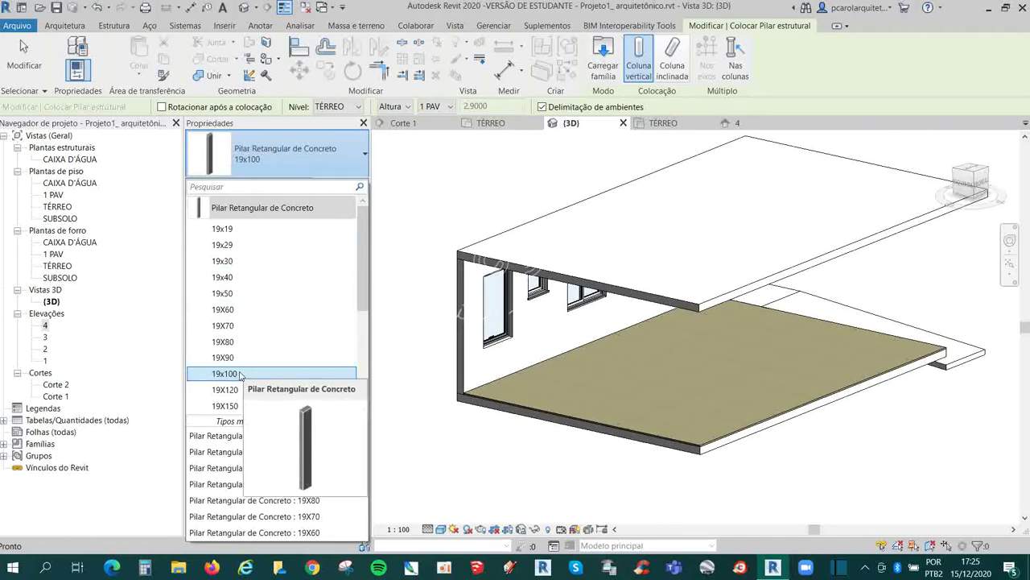
{"action": "left_click", "coordinate": [237, 376]}
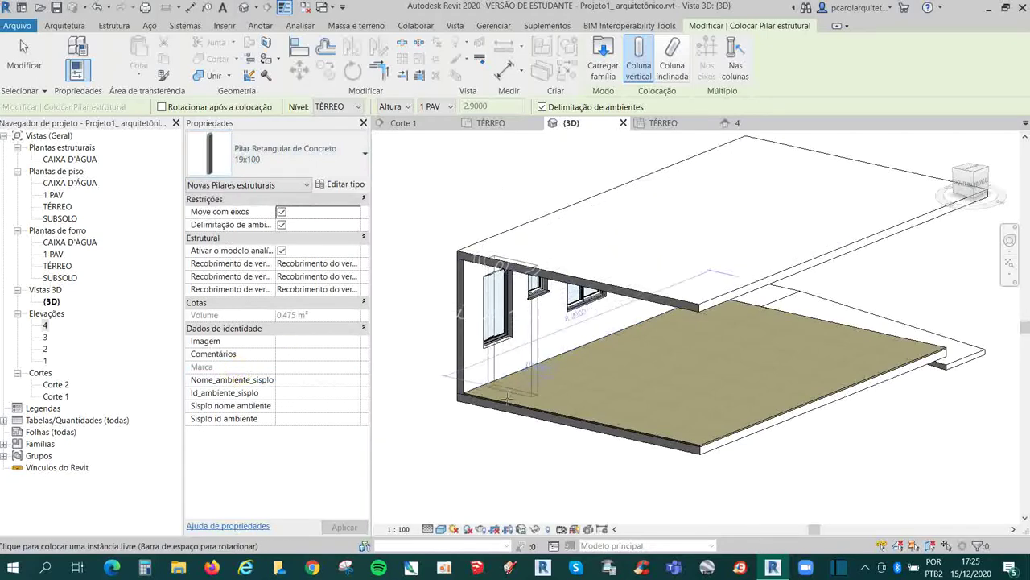
In the TÉRREO floor plan, set the new column to be placed by Altura up to level 1 PAV.
{"action": "left_click", "coordinate": [491, 123]}
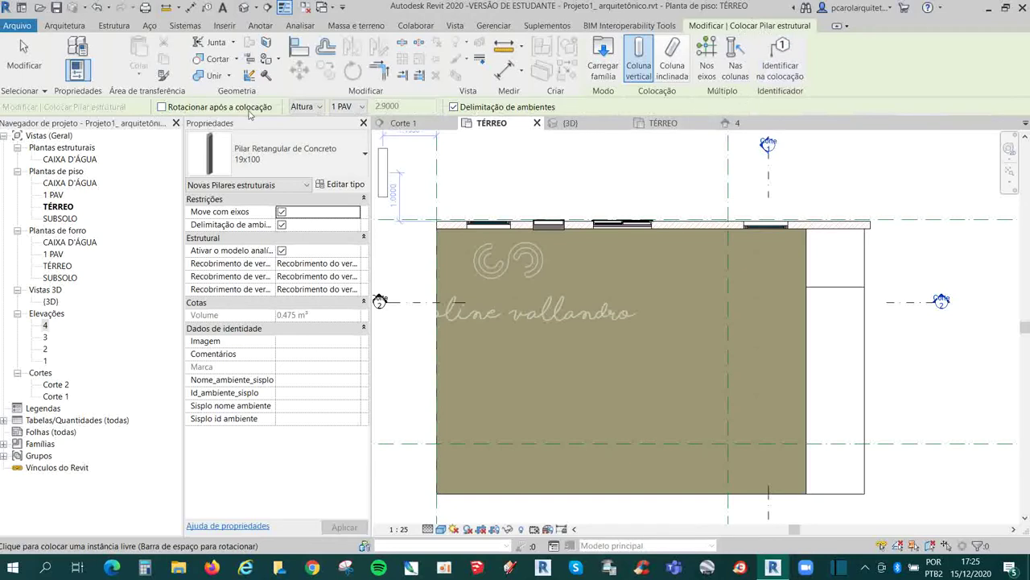
{"action": "left_click", "coordinate": [304, 107]}
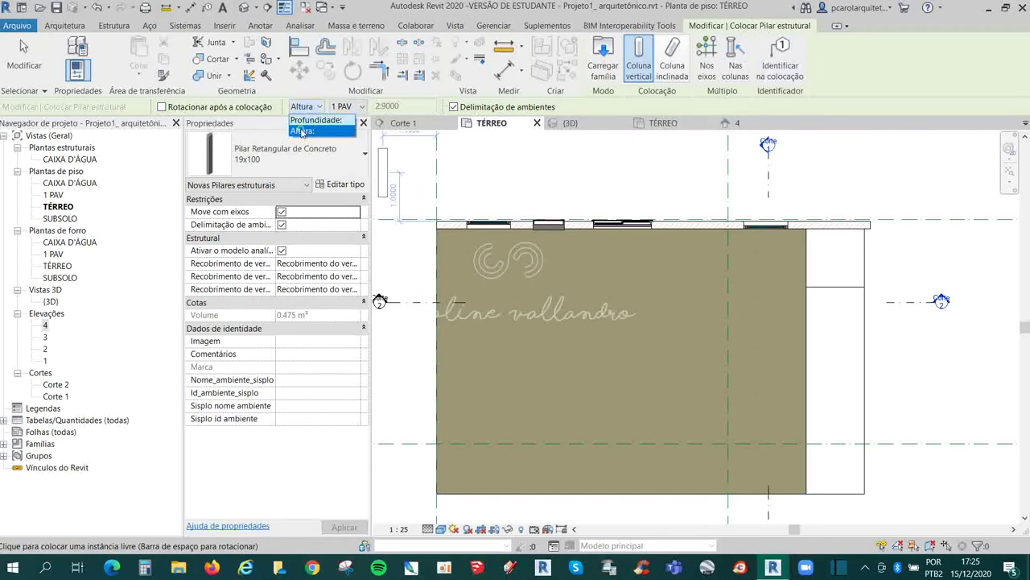
{"action": "left_click", "coordinate": [302, 130]}
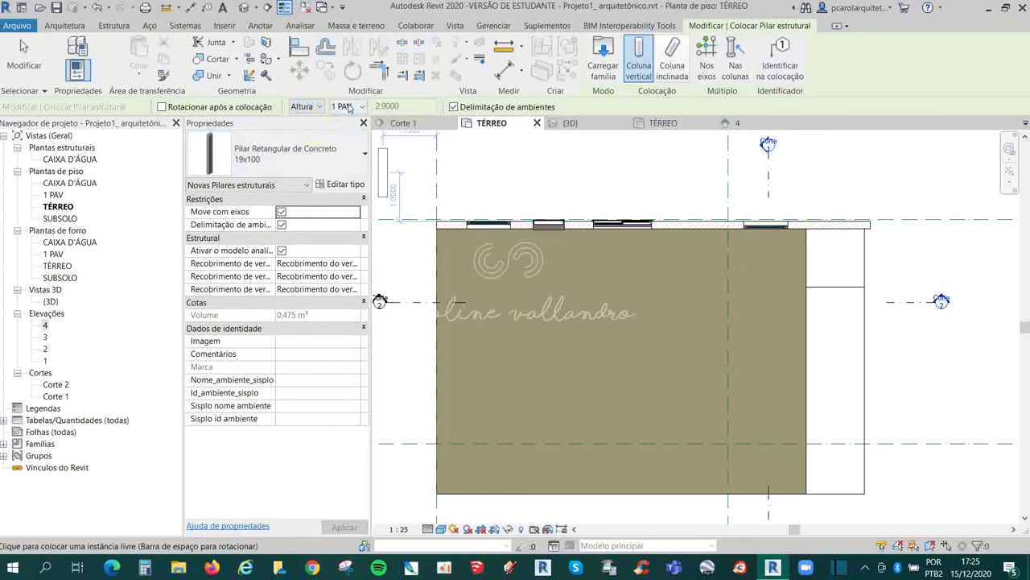
{"action": "left_click", "coordinate": [350, 107]}
{"action": "left_click", "coordinate": [344, 119]}
{"action": "left_click", "coordinate": [346, 107]}
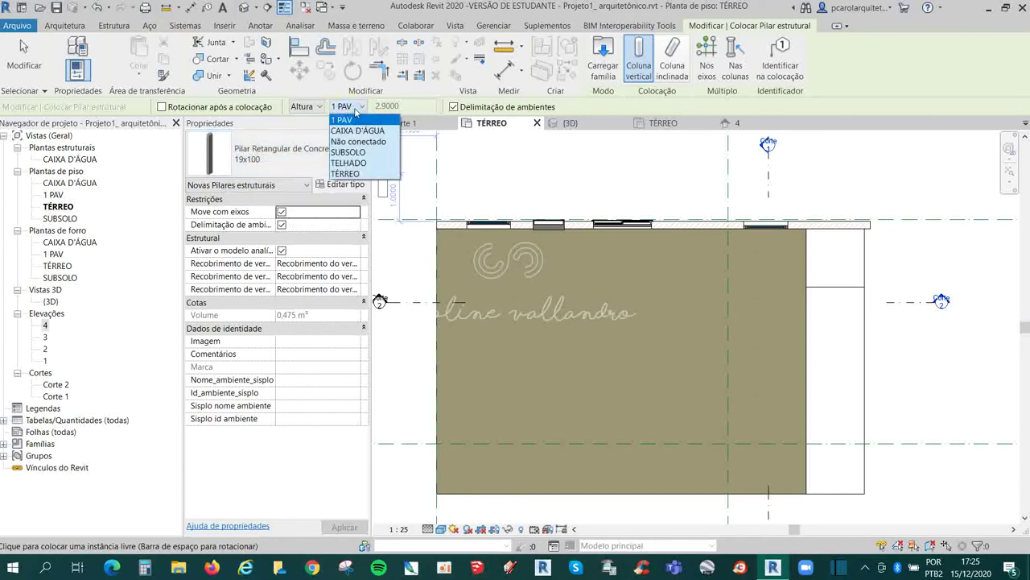
{"action": "left_click", "coordinate": [344, 119]}
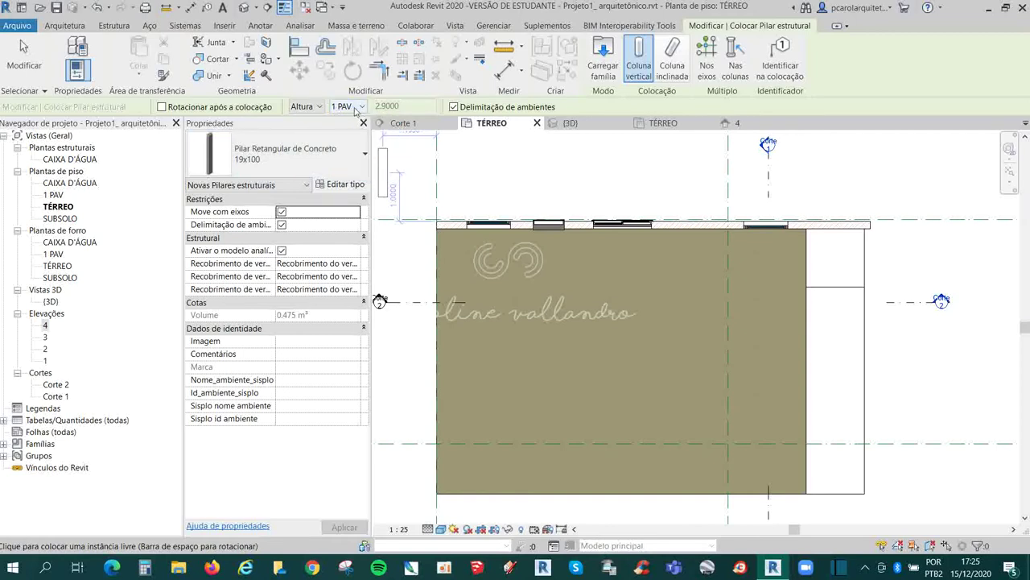
Examine elevation 4, checking the TÉRREO and 1 PAV levels against the floor, the upper slab and the height dimension between them.
{"action": "scroll", "coordinate": [516, 262], "scroll_direction": "down", "scroll_amount": 2}
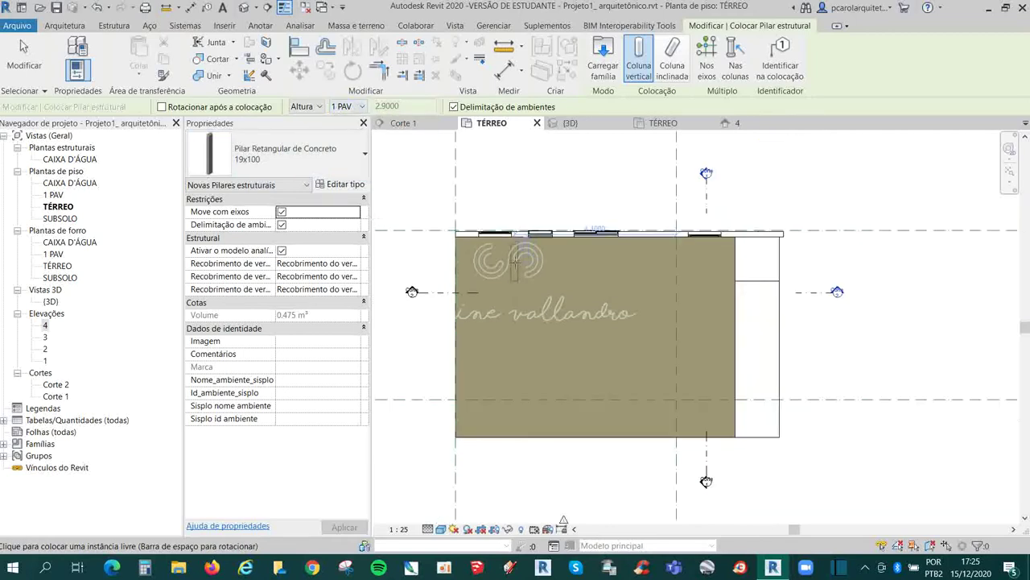
{"action": "left_click", "coordinate": [750, 122]}
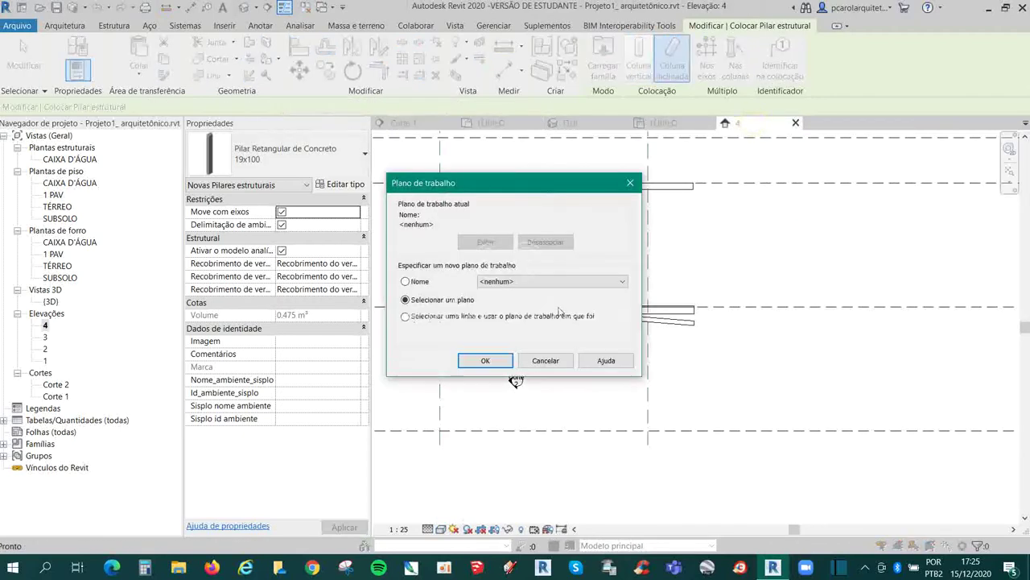
{"action": "left_click", "coordinate": [631, 186]}
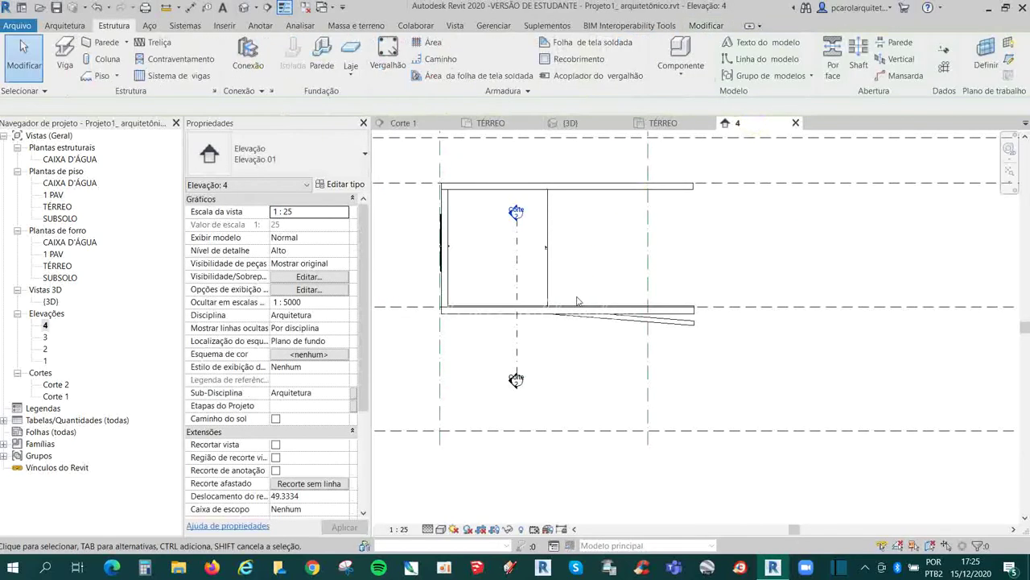
{"action": "scroll", "coordinate": [966, 246], "scroll_direction": "up", "scroll_amount": 5}
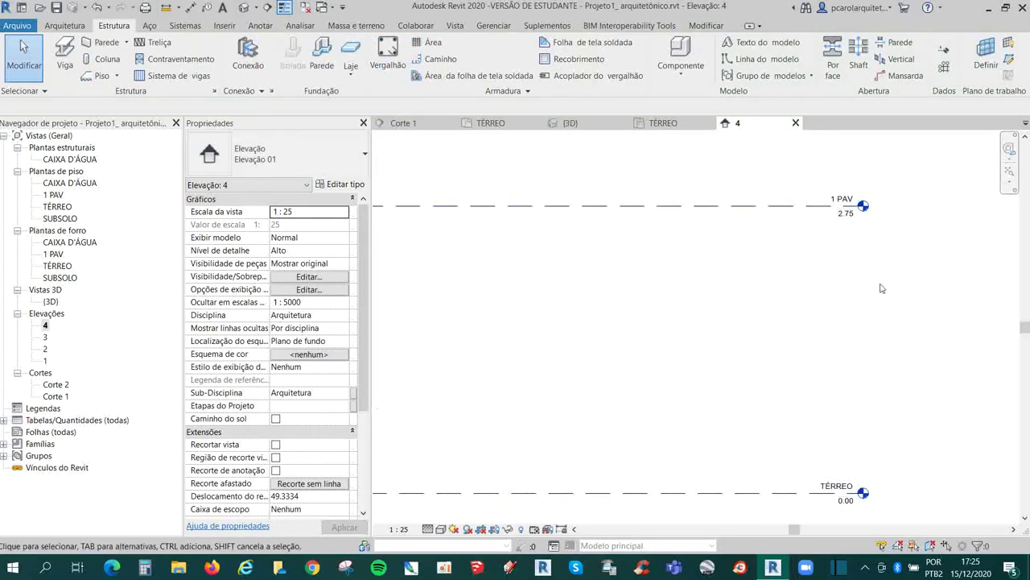
{"action": "scroll", "coordinate": [880, 288], "scroll_direction": "down", "scroll_amount": 4}
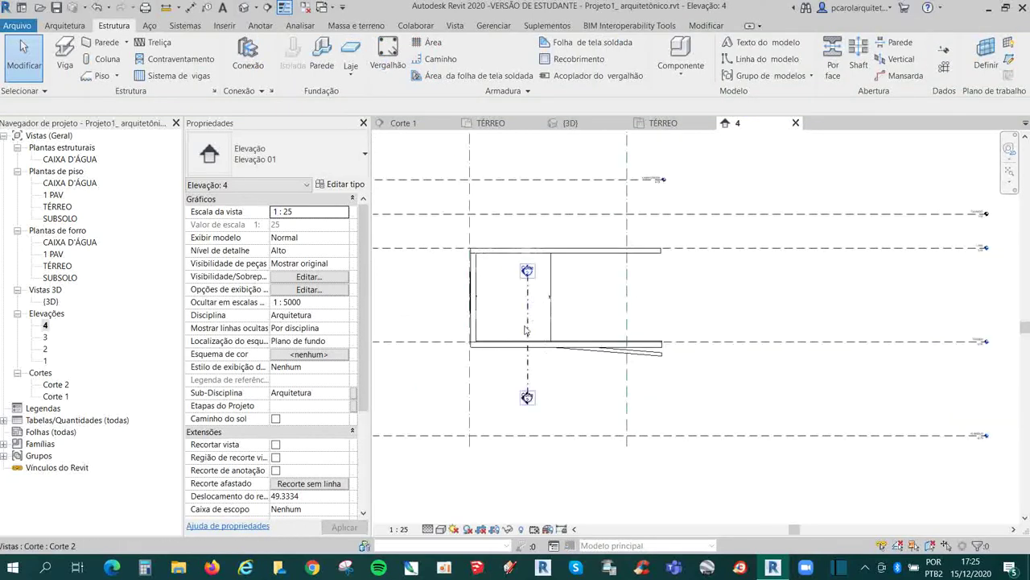
{"action": "scroll", "coordinate": [525, 330], "scroll_direction": "up", "scroll_amount": 2}
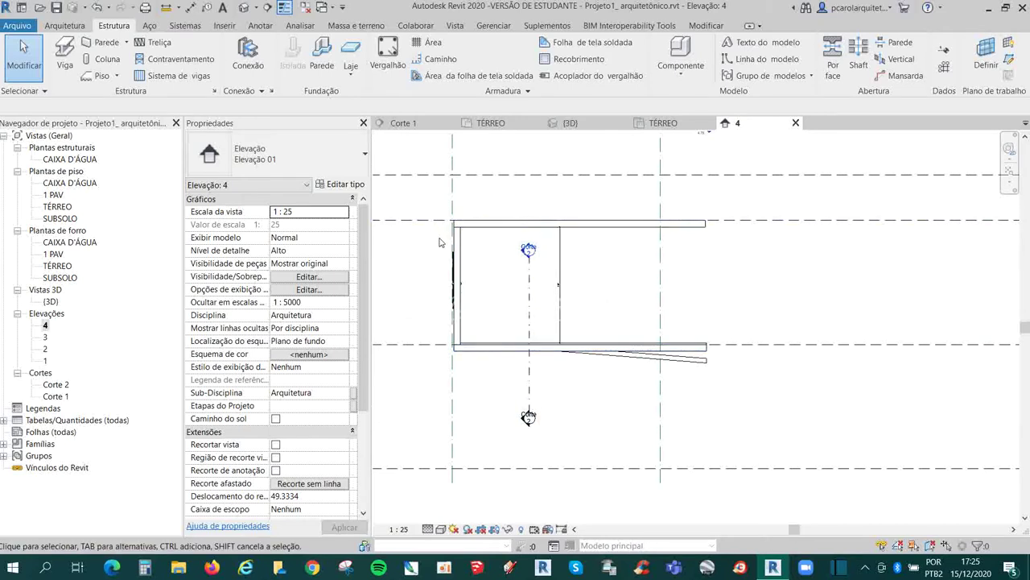
{"action": "scroll", "coordinate": [777, 308], "scroll_direction": "down", "scroll_amount": 1}
{"action": "scroll", "coordinate": [902, 354], "scroll_direction": "up", "scroll_amount": 2}
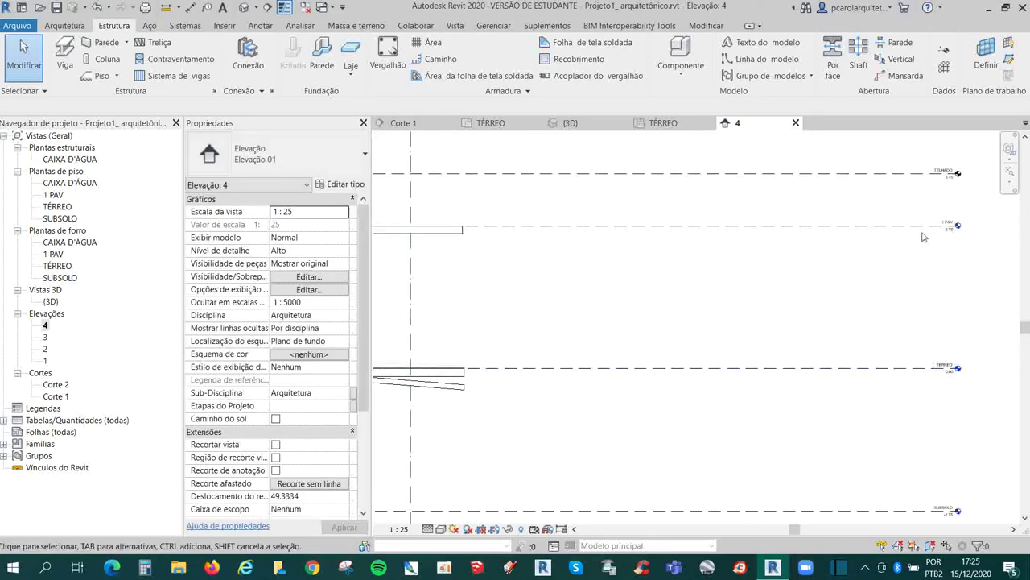
{"action": "scroll", "coordinate": [924, 237], "scroll_direction": "down", "scroll_amount": 2}
{"action": "scroll", "coordinate": [610, 257], "scroll_direction": "up", "scroll_amount": 2}
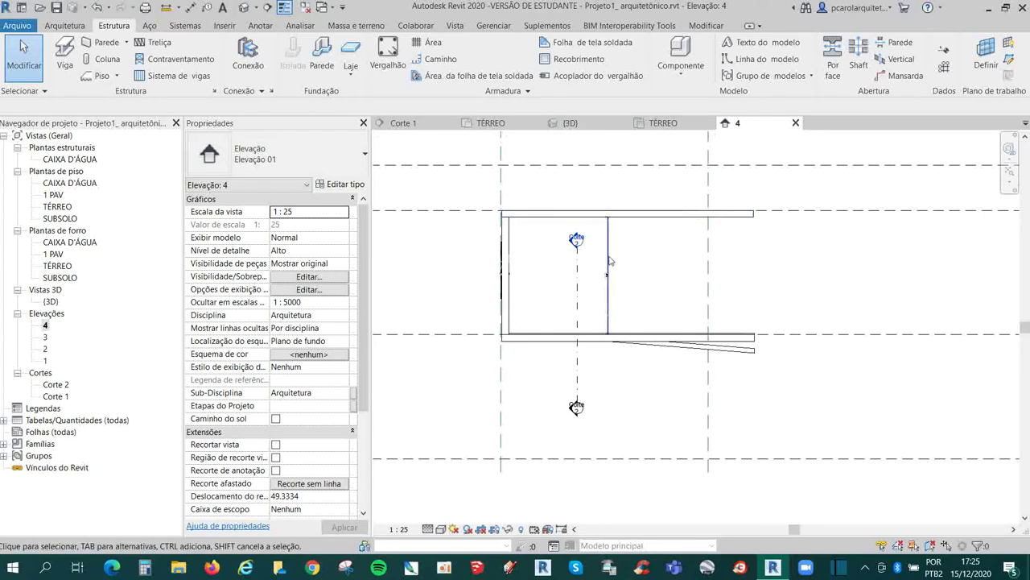
{"action": "scroll", "coordinate": [610, 260], "scroll_direction": "up", "scroll_amount": 3}
{"action": "scroll", "coordinate": [606, 281], "scroll_direction": "down", "scroll_amount": 1}
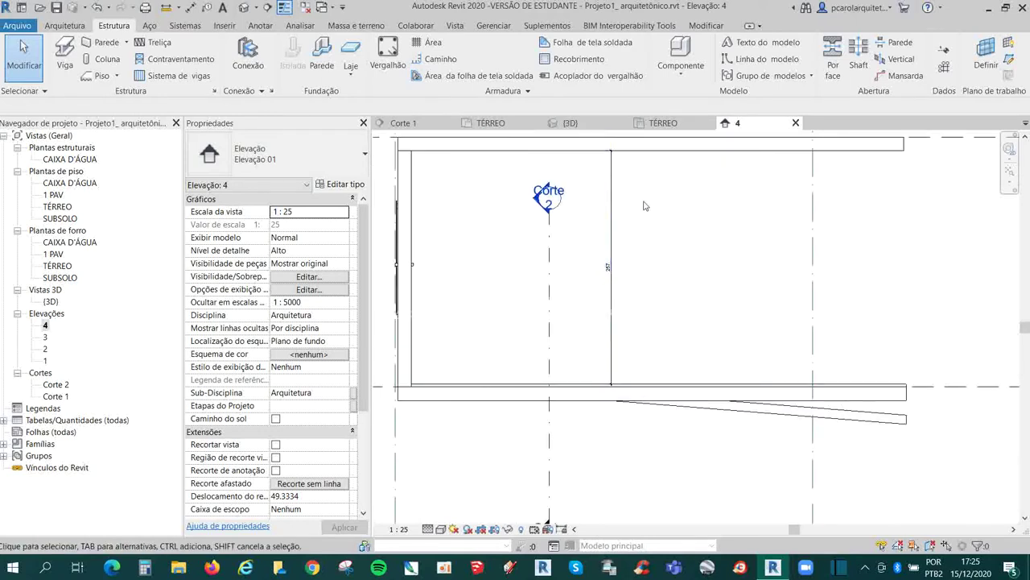
{"action": "scroll", "coordinate": [627, 385], "scroll_direction": "up", "scroll_amount": 2}
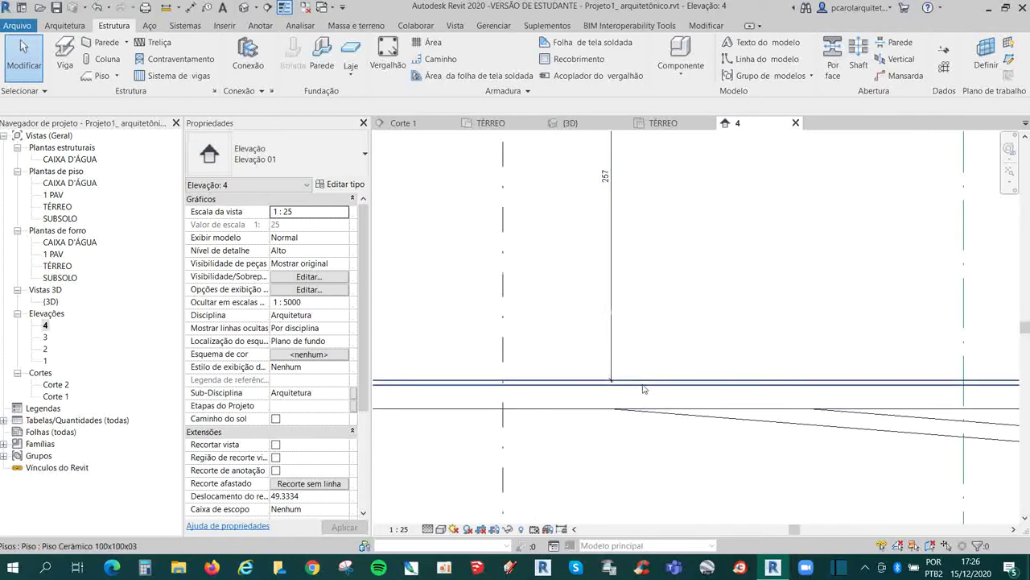
{"action": "scroll", "coordinate": [643, 388], "scroll_direction": "down", "scroll_amount": 2}
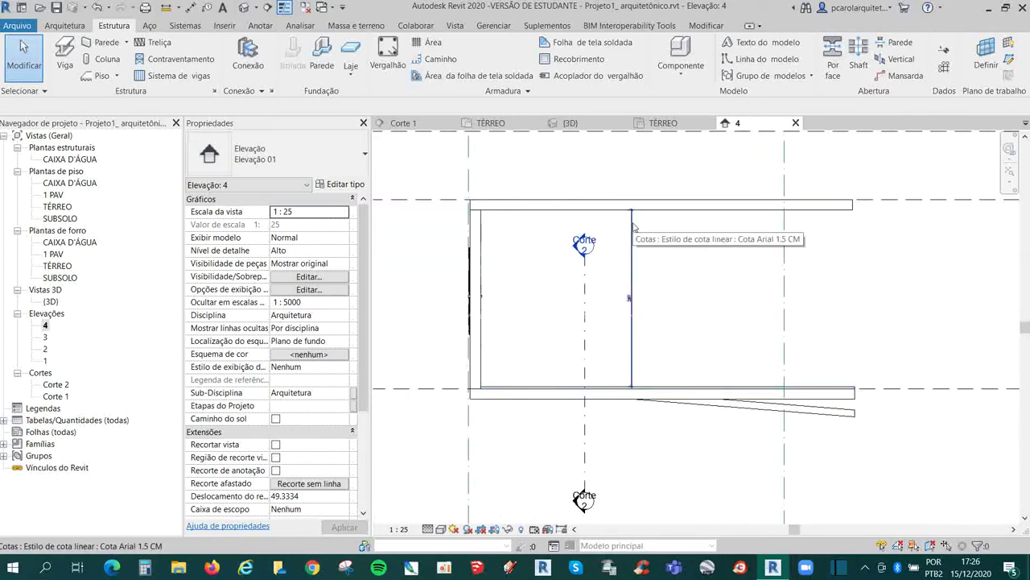
{"action": "scroll", "coordinate": [633, 300], "scroll_direction": "down", "scroll_amount": 2}
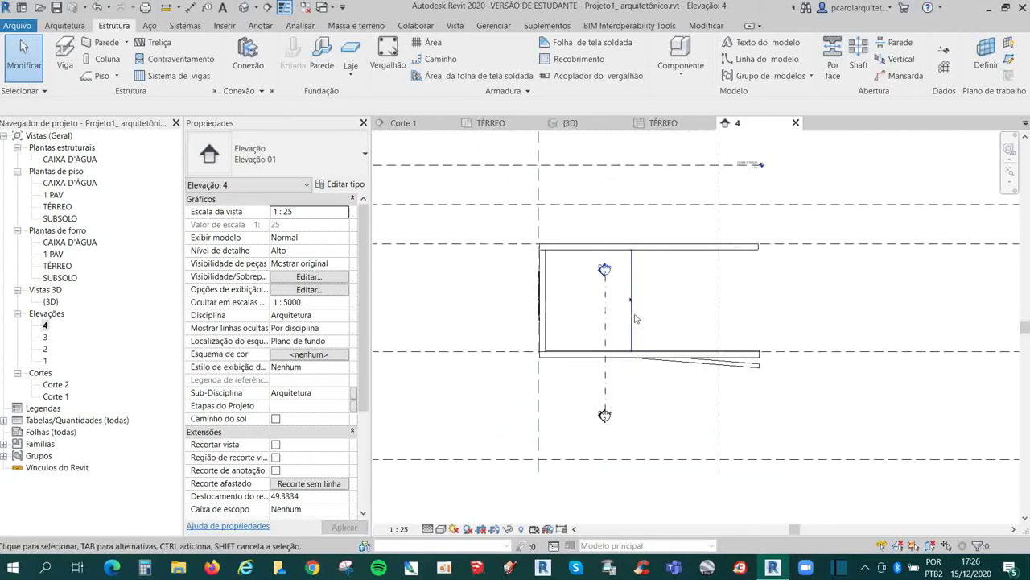
In elevation 4, extend the Corte 2 section line's upper end above the topmost level and delete the vertical dimension between floor and slab.
{"action": "left_click", "coordinate": [605, 309]}
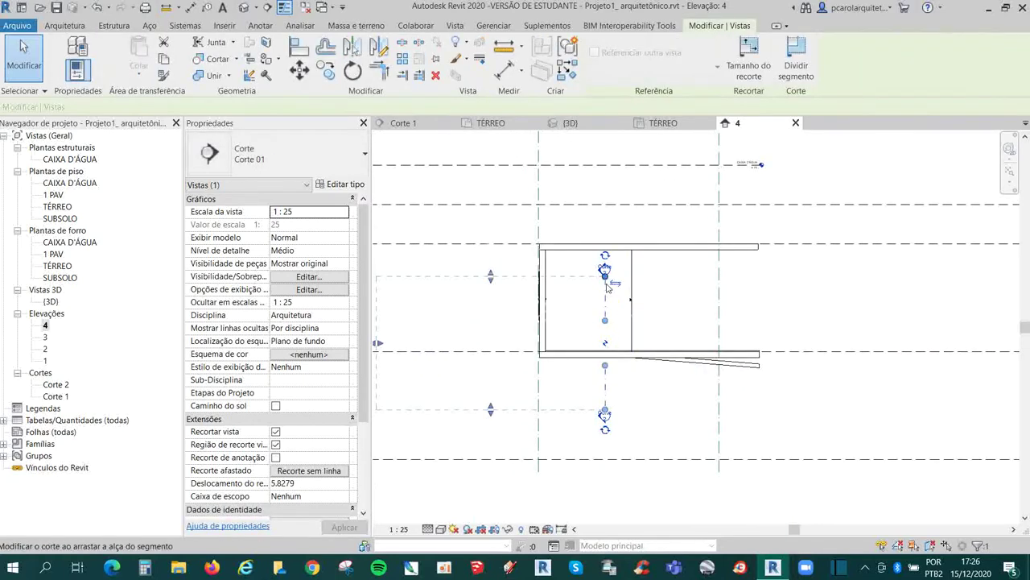
{"action": "left_click_drag", "start_coordinate": [608, 283], "coordinate": [621, 155]}
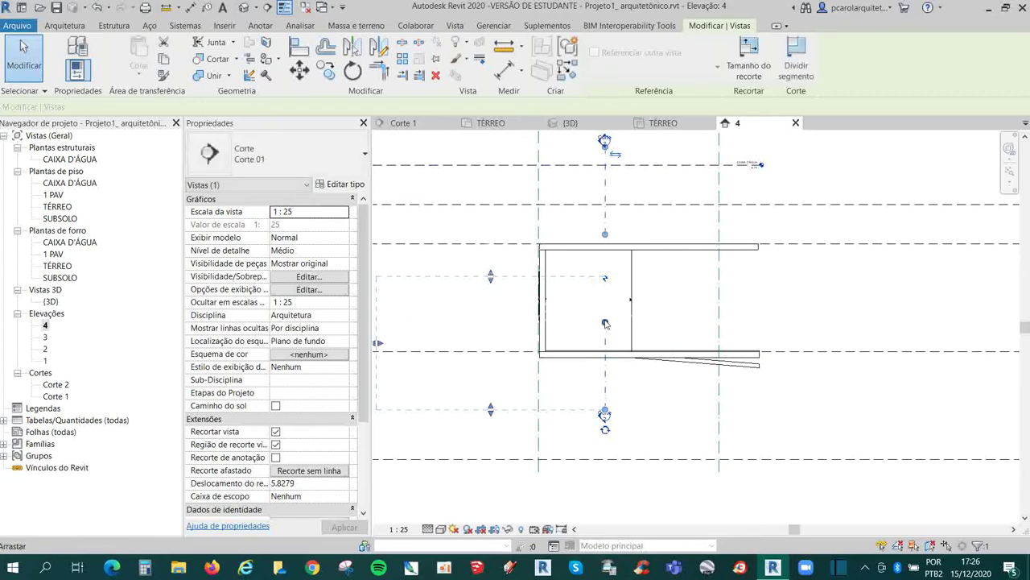
{"action": "left_click", "coordinate": [649, 387]}
{"action": "left_click", "coordinate": [631, 266]}
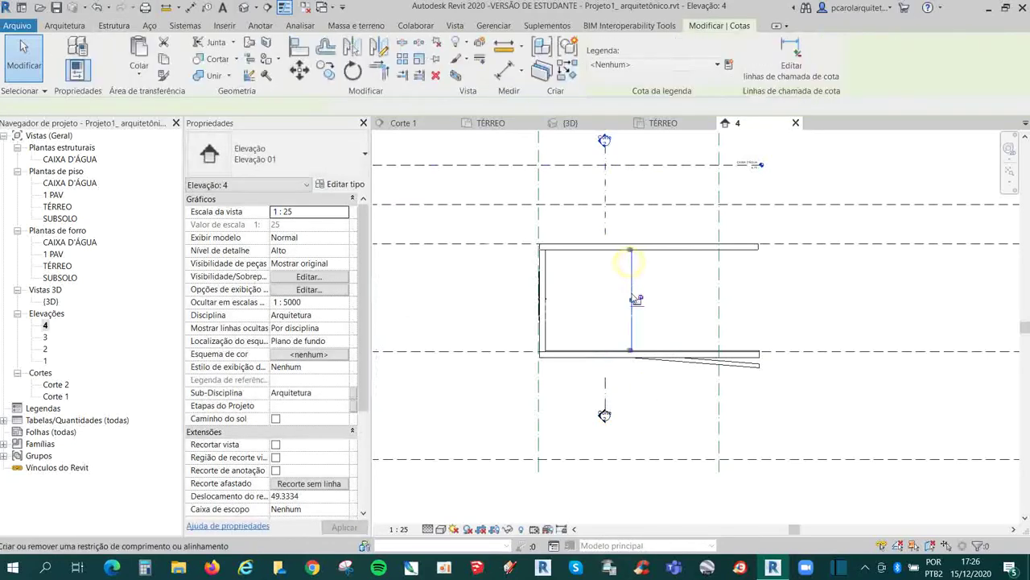
{"action": "key", "text": "Delete"}
Restart the structural column in the TÉRREO plan as a vertical column with Altura up to 1 PAV.
{"action": "left_click", "coordinate": [493, 123]}
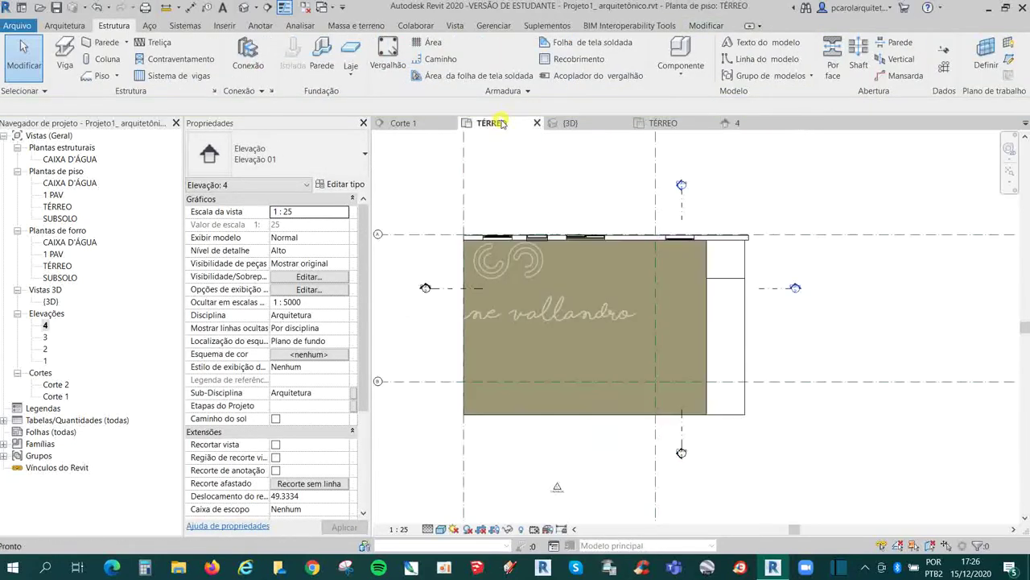
{"action": "left_click", "coordinate": [101, 60]}
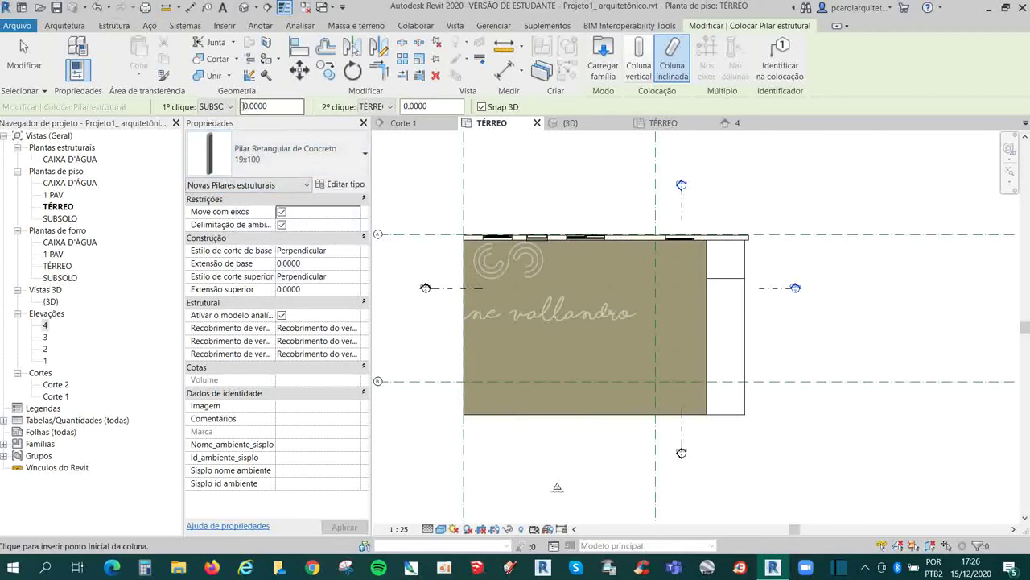
{"action": "left_click", "coordinate": [638, 67]}
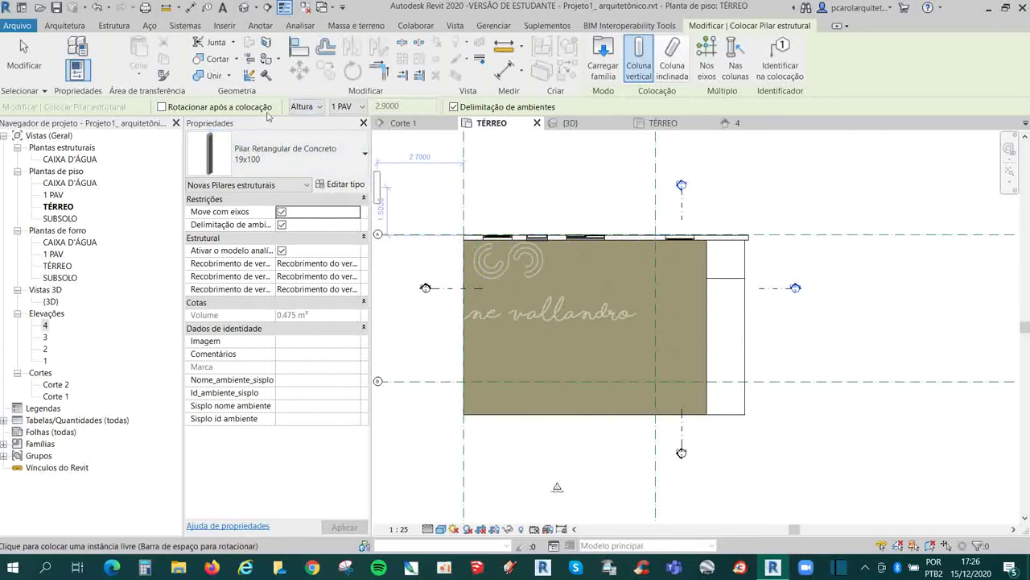
{"action": "left_click", "coordinate": [313, 107]}
{"action": "left_click", "coordinate": [312, 130]}
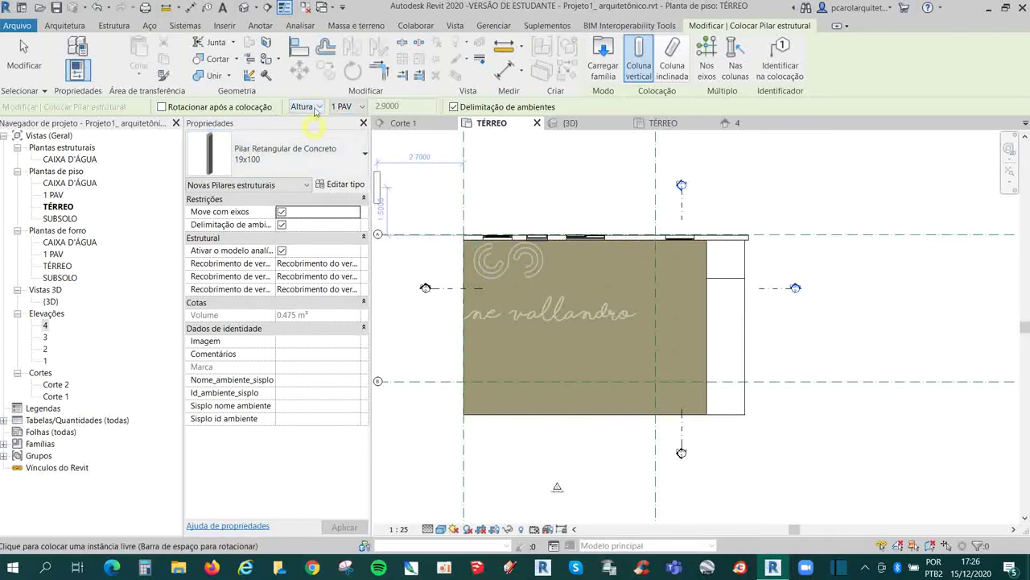
{"action": "left_click", "coordinate": [342, 107]}
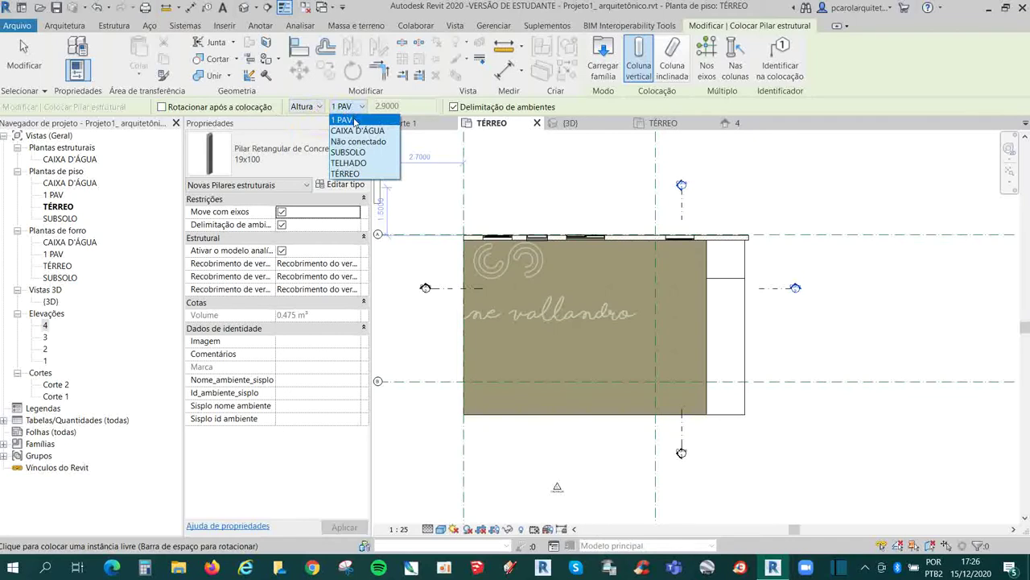
{"action": "left_click", "coordinate": [353, 120]}
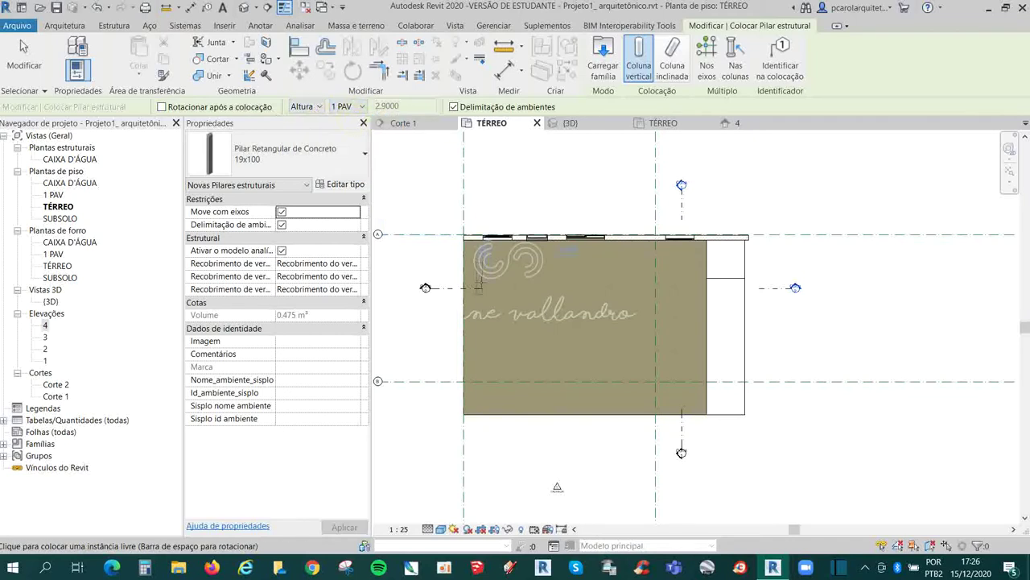
Place one 19x100 column inside the floor's upper-left corner, about 5.80 m from axis 2, and another at the intersection of axes 2 and B.
{"action": "scroll", "coordinate": [509, 273], "scroll_direction": "up", "scroll_amount": 2}
{"action": "left_click", "coordinate": [448, 257]}
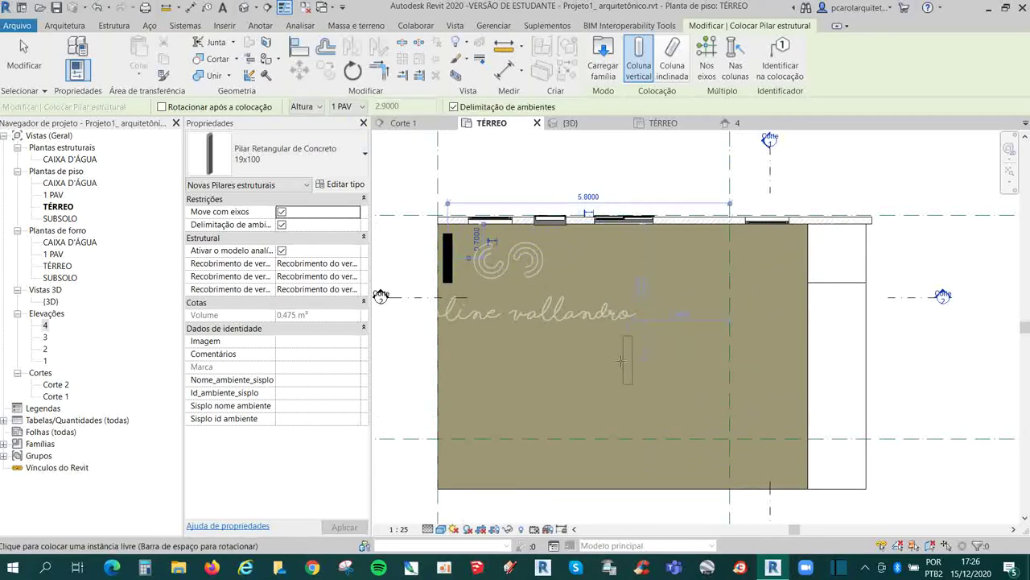
{"action": "scroll", "coordinate": [619, 360], "scroll_direction": "down", "scroll_amount": 2}
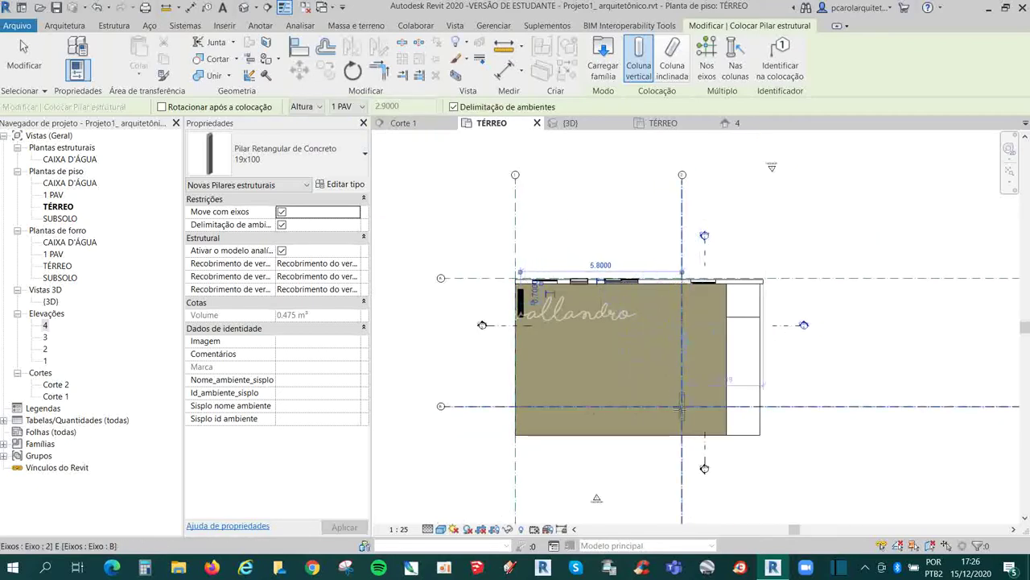
{"action": "scroll", "coordinate": [522, 451], "scroll_direction": "up", "scroll_amount": 2}
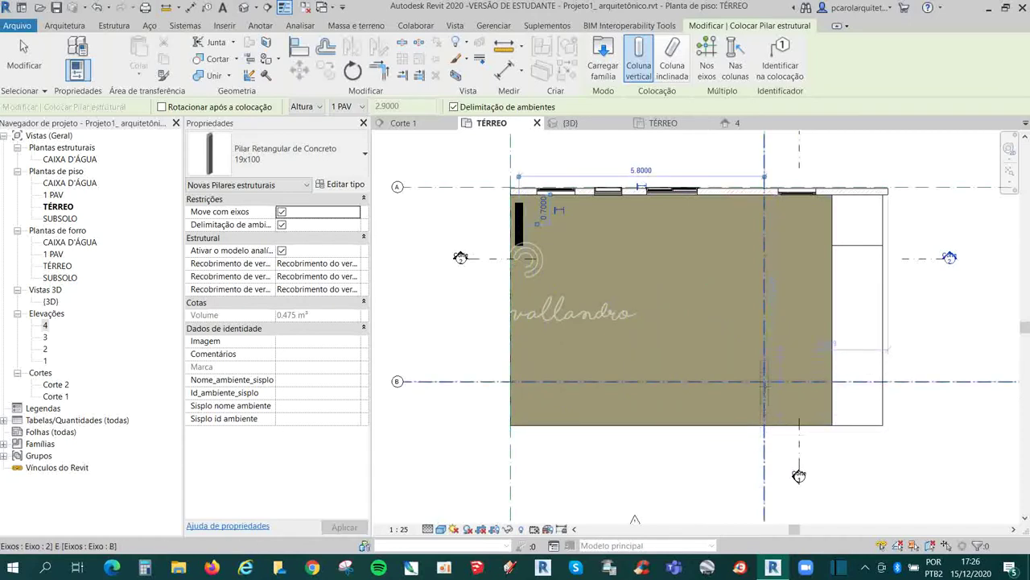
{"action": "left_click", "coordinate": [765, 383]}
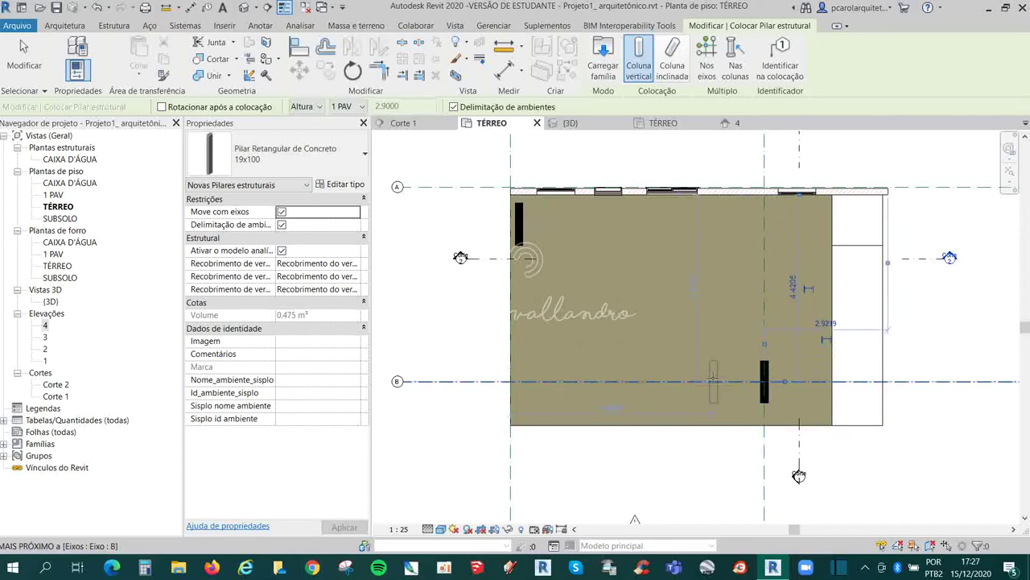
Place a rotated 19x100 column on axis B about 0.60 m from axis 1, and an unrotated one on axis 2 near the upper wall.
{"action": "key", "text": "space"}
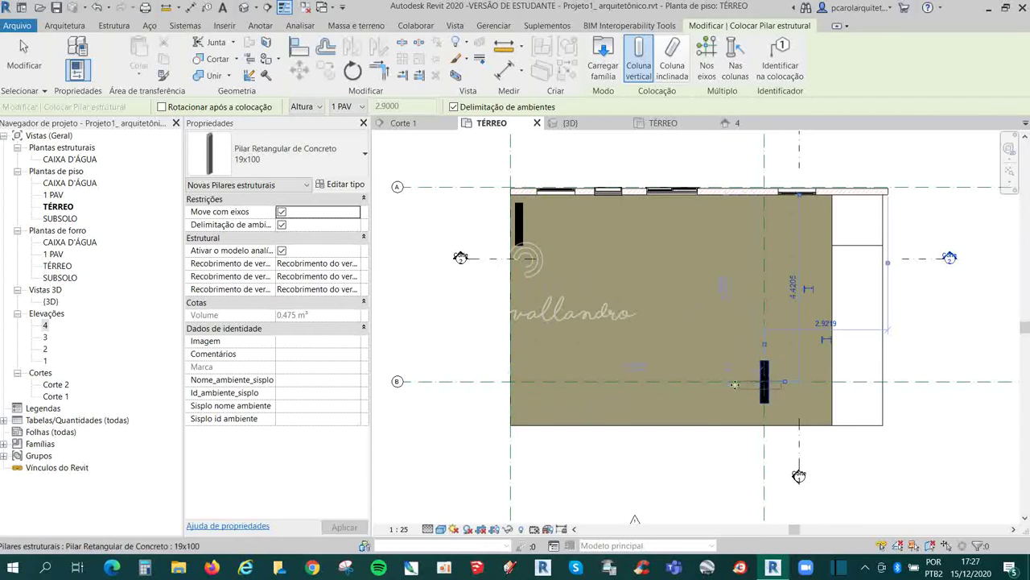
{"action": "left_click", "coordinate": [535, 382]}
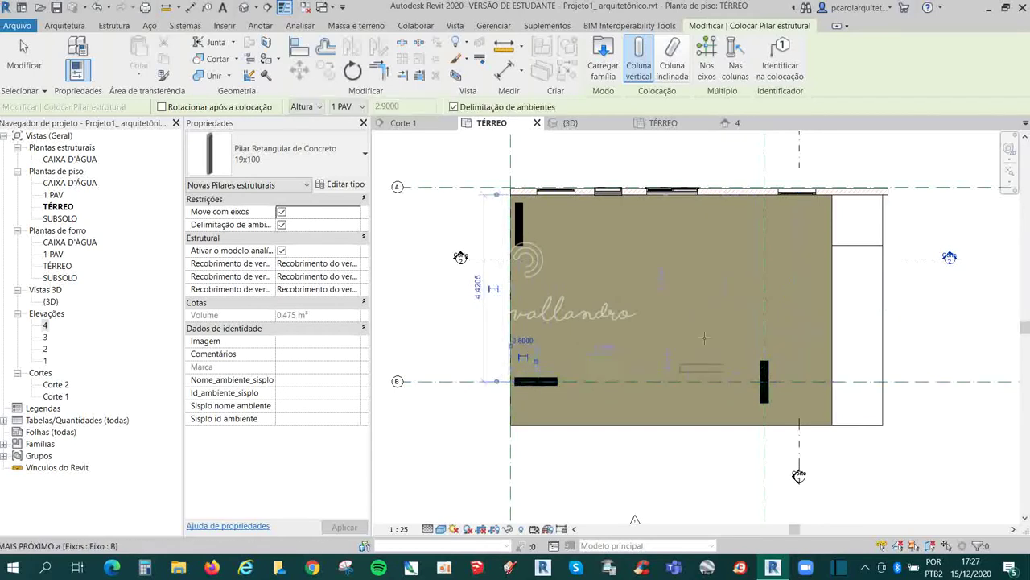
{"action": "left_click", "coordinate": [762, 211]}
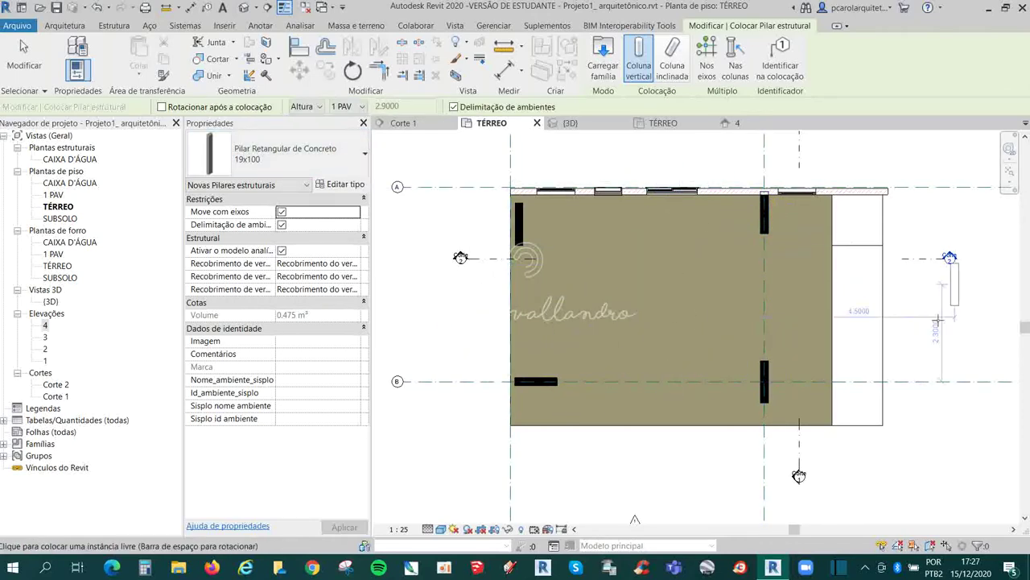
{"action": "key", "text": "Escape"}
{"action": "key", "text": "Escape"}
Align the upper-left column with the floor's left edge and the tops of both upper columns with the wall's outer face.
{"action": "middle_click_drag", "start_coordinate": [849, 338], "coordinate": [789, 364]}
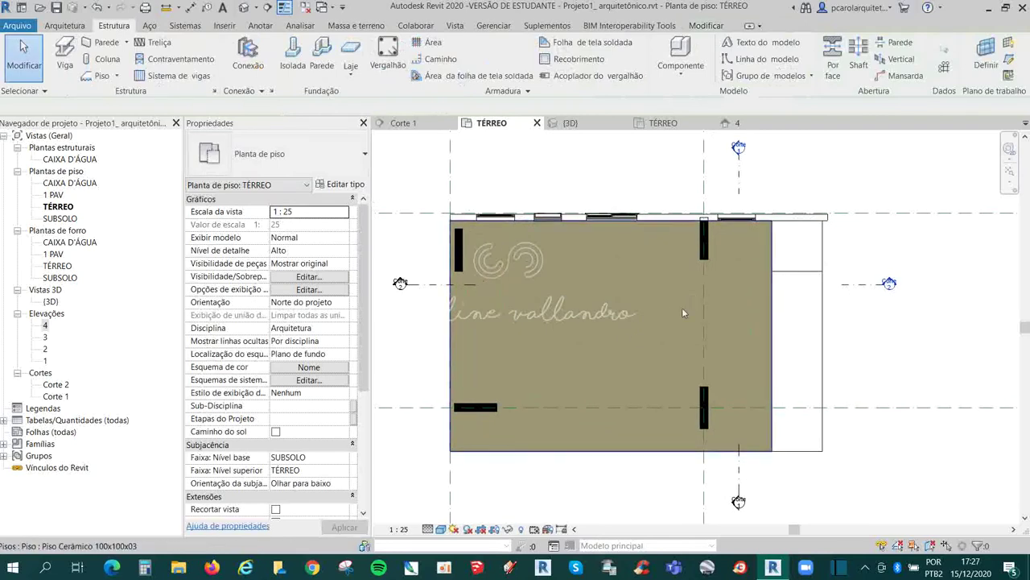
{"action": "key", "text": "a"}
{"action": "key", "text": "l"}
{"action": "scroll", "coordinate": [452, 201], "scroll_direction": "up", "scroll_amount": 3}
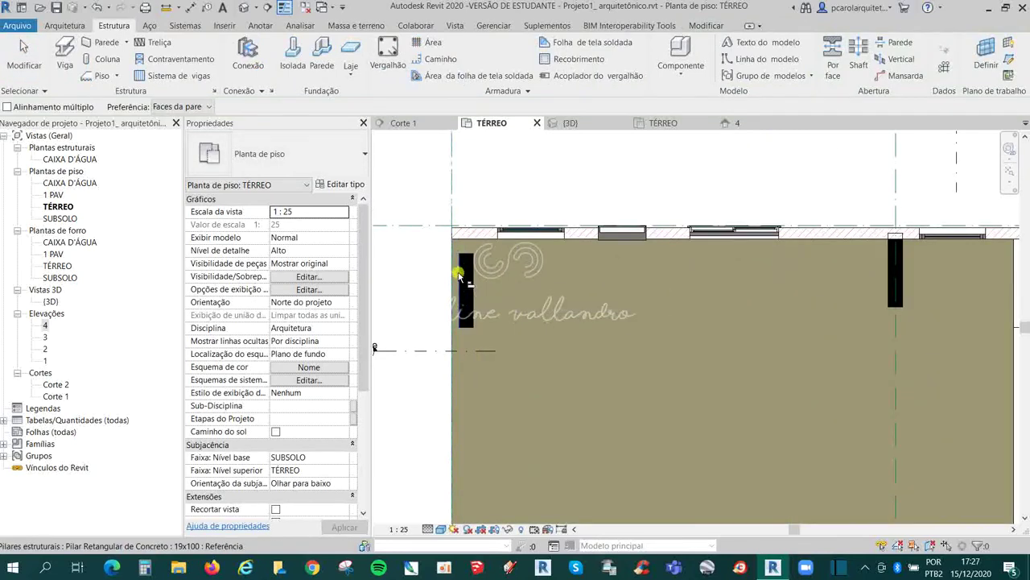
{"action": "left_click", "coordinate": [459, 278]}
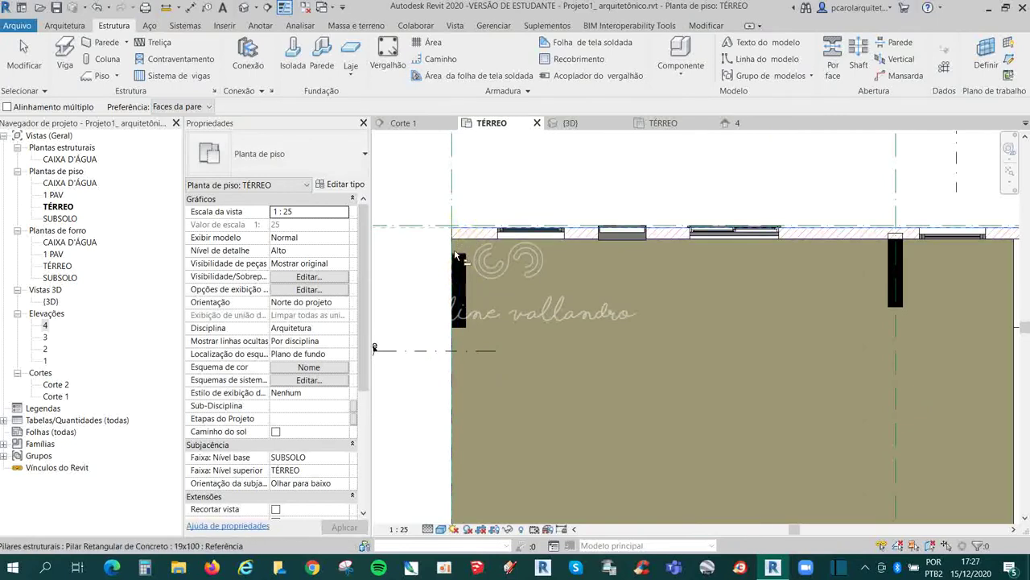
{"action": "scroll", "coordinate": [462, 259], "scroll_direction": "down", "scroll_amount": 2}
{"action": "scroll", "coordinate": [706, 246], "scroll_direction": "up", "scroll_amount": 4}
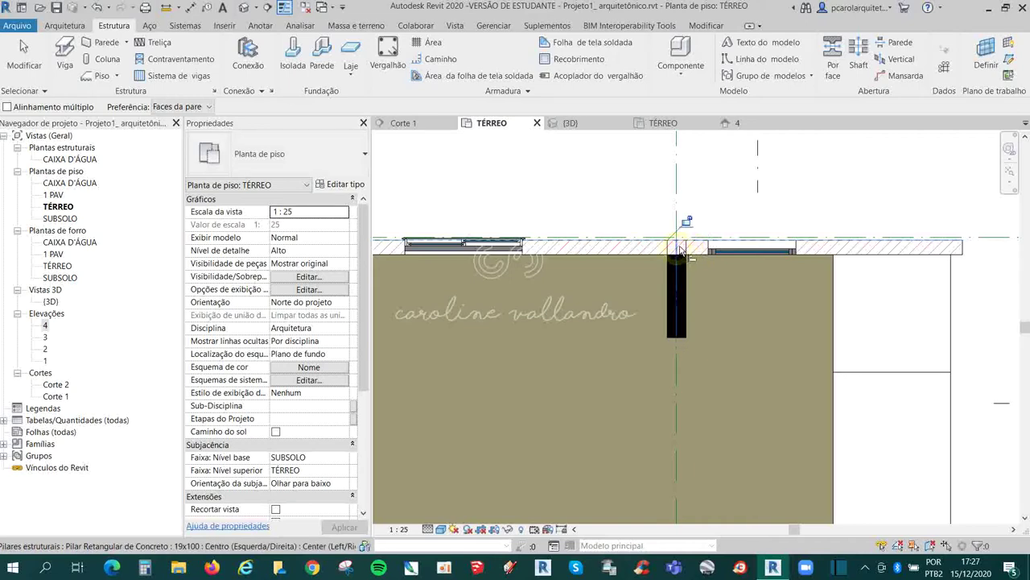
Align the end of the horizontal column on axis B with the floor's left edge.
{"action": "scroll", "coordinate": [724, 253], "scroll_direction": "down", "scroll_amount": 5}
{"action": "scroll", "coordinate": [563, 435], "scroll_direction": "up", "scroll_amount": 3}
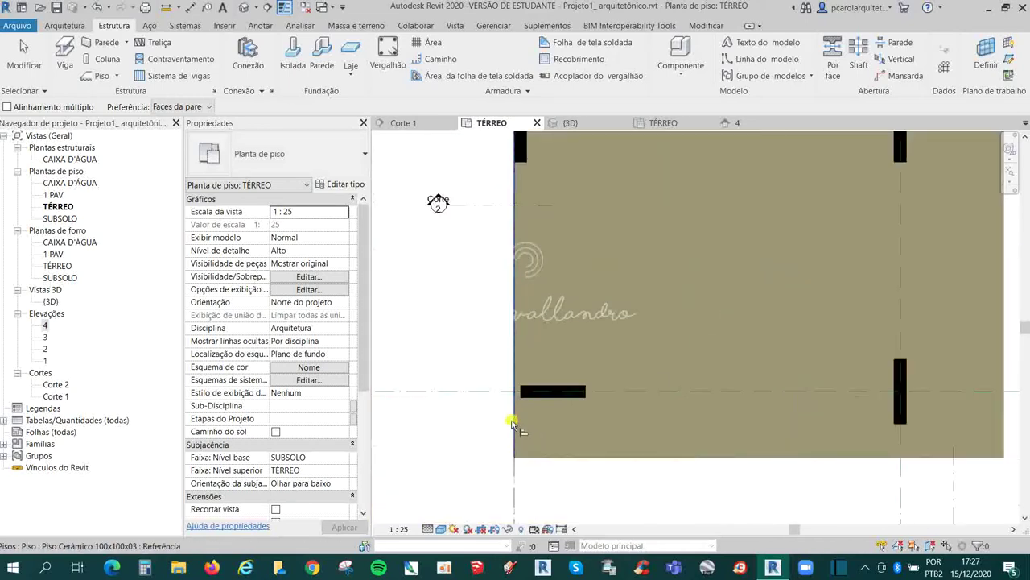
{"action": "scroll", "coordinate": [520, 394], "scroll_direction": "down", "scroll_amount": 2}
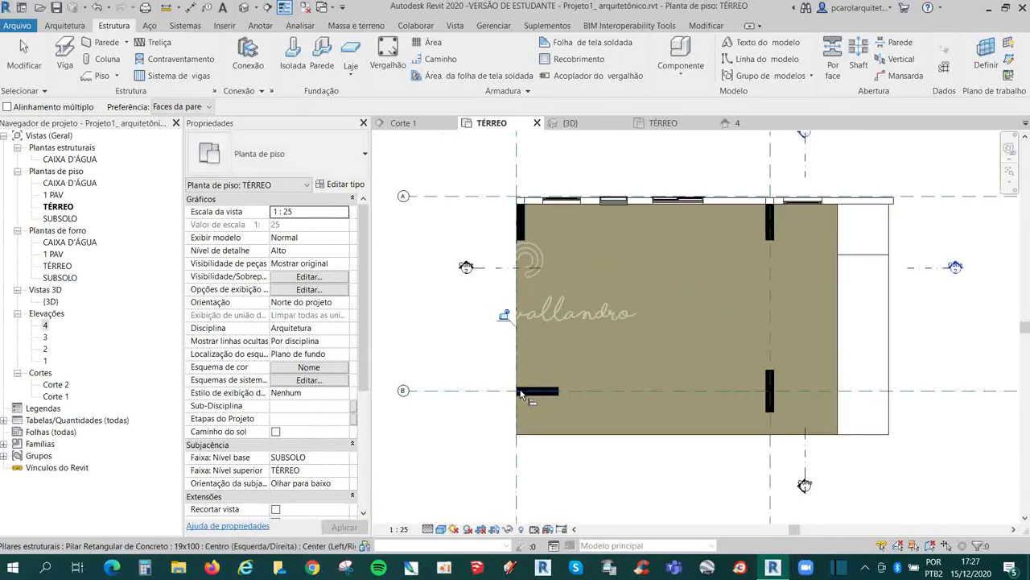
Move the column at the intersection of axes 2 and B up and to the left, away from both axes.
{"action": "scroll", "coordinate": [789, 390], "scroll_direction": "up", "scroll_amount": 2}
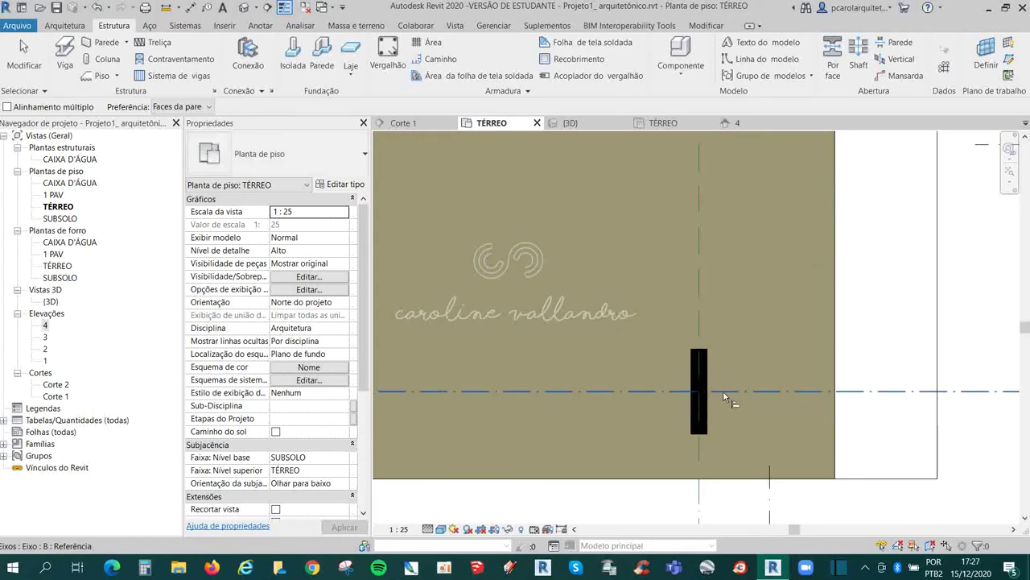
{"action": "scroll", "coordinate": [704, 395], "scroll_direction": "up", "scroll_amount": 2}
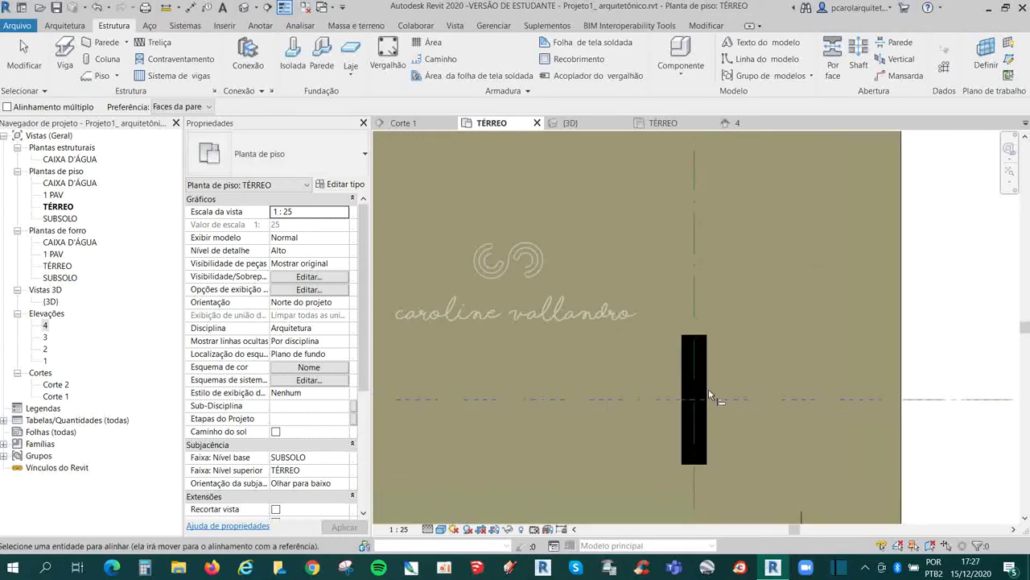
{"action": "scroll", "coordinate": [692, 399], "scroll_direction": "up", "scroll_amount": 2}
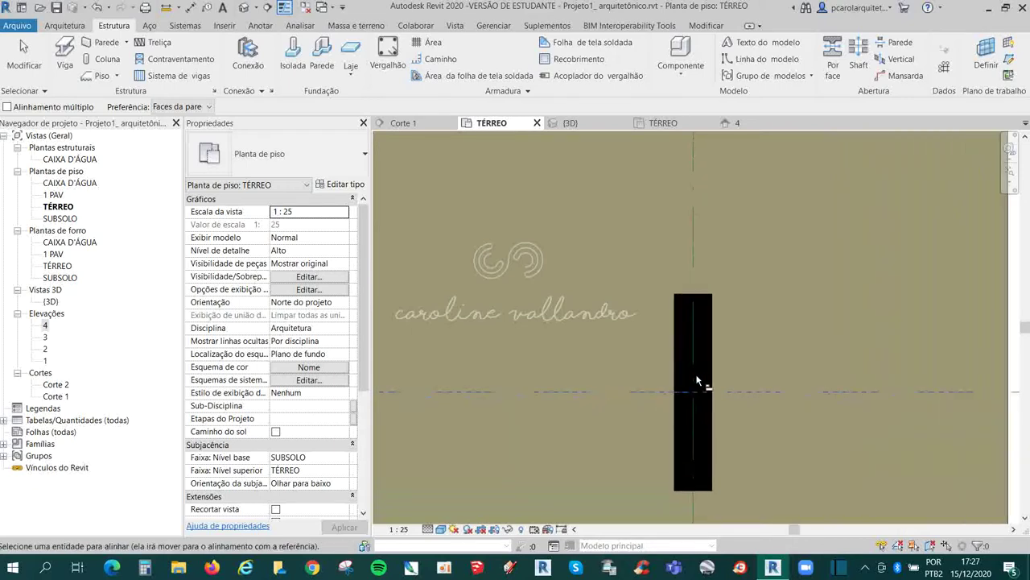
{"action": "left_click", "coordinate": [710, 366]}
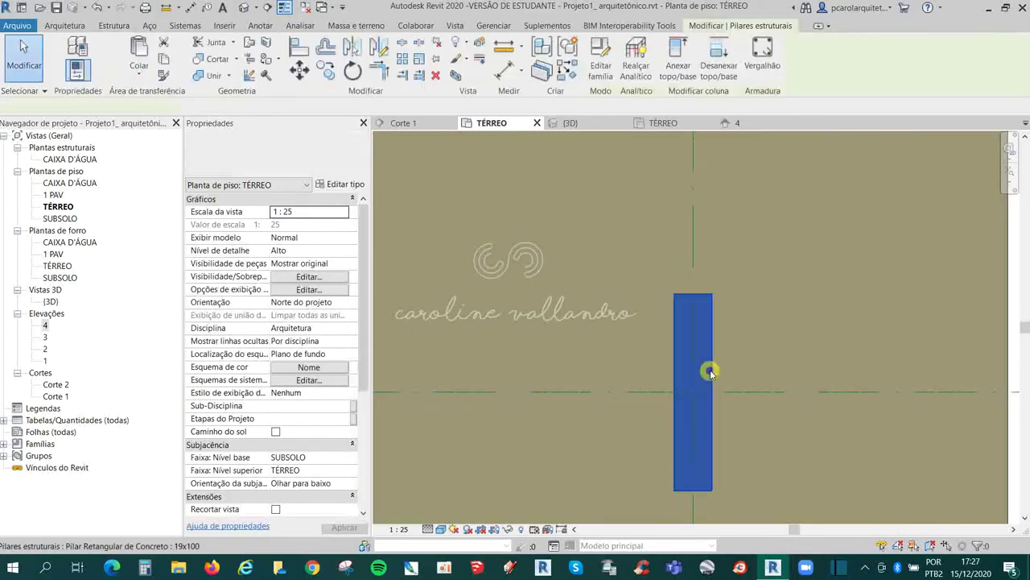
{"action": "left_click_drag", "start_coordinate": [711, 363], "coordinate": [648, 307]}
{"action": "left_click", "coordinate": [731, 411]}
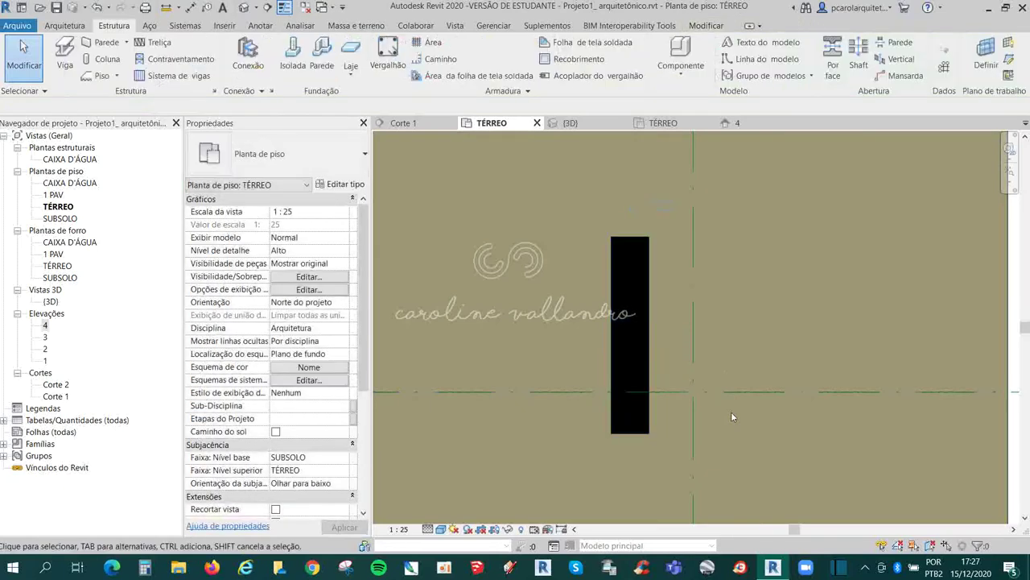
Align the displaced column's center lines with axis B and axis 2, then end the alignment.
{"action": "key", "text": "l"}
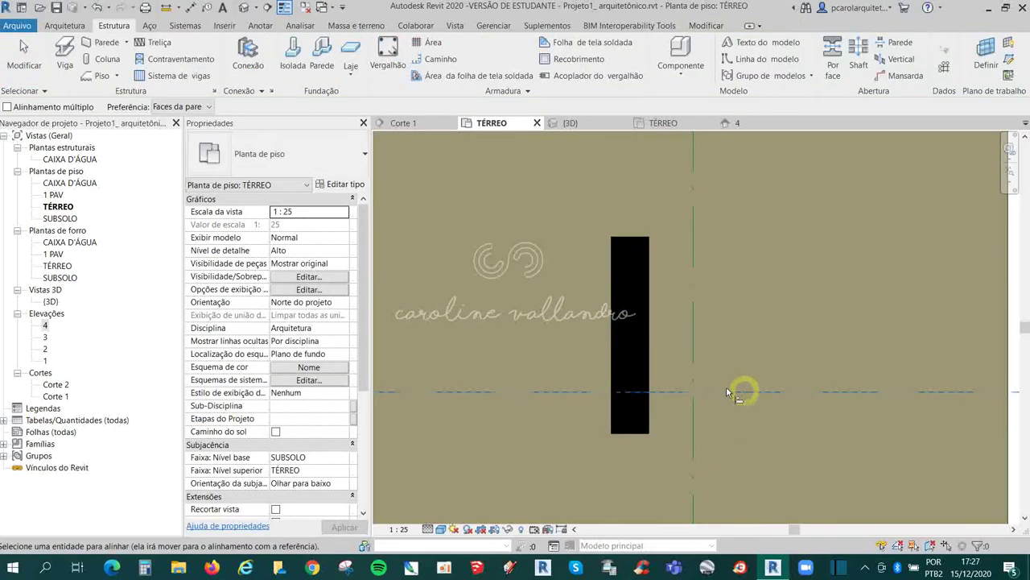
{"action": "left_click", "coordinate": [632, 336]}
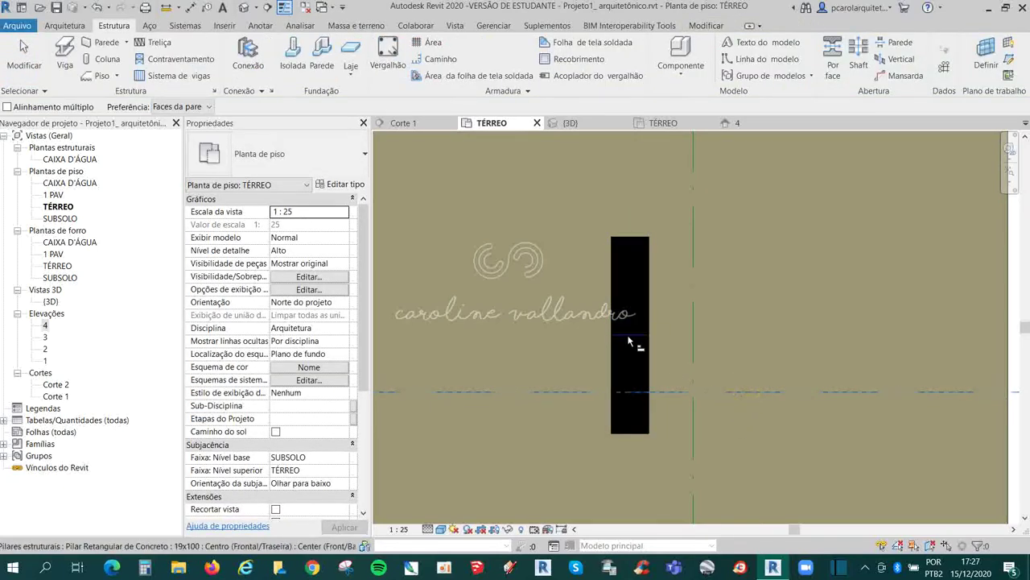
{"action": "left_click", "coordinate": [630, 339]}
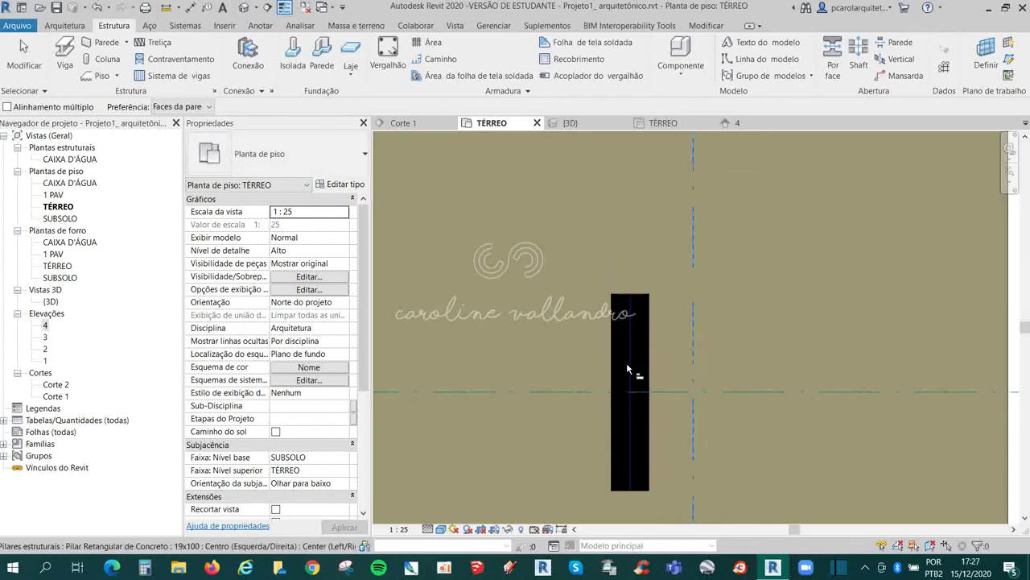
{"action": "key", "text": "a"}
{"action": "key", "text": "l"}
{"action": "scroll", "coordinate": [728, 428], "scroll_direction": "down", "scroll_amount": 4}
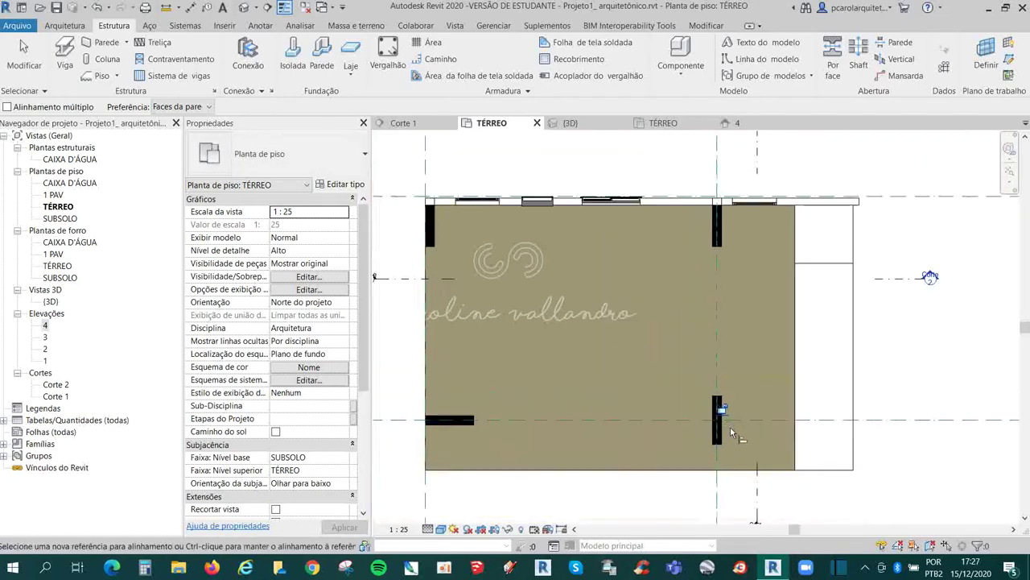
{"action": "scroll", "coordinate": [730, 425], "scroll_direction": "down", "scroll_amount": 2}
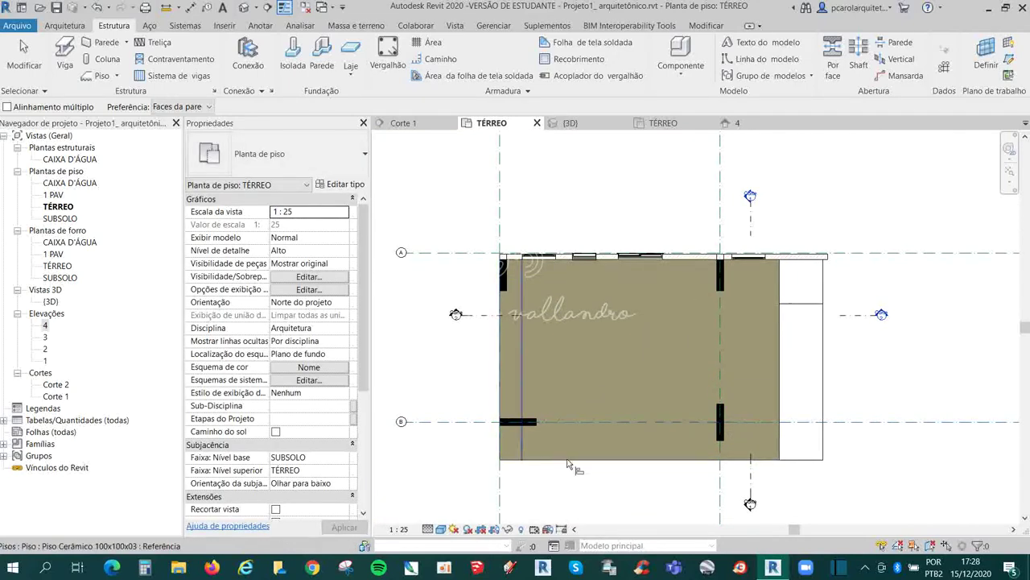
{"action": "key", "text": "Escape"}
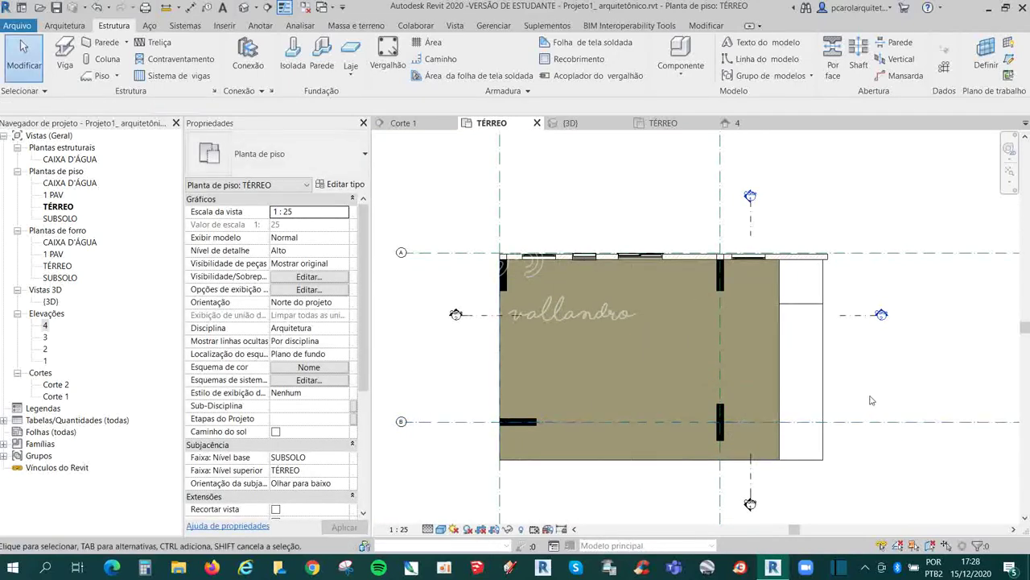
In the 3D view, examine the columns between floor and upper slab, checking the level settings of the column at axes 1 and A.
{"action": "left_click", "coordinate": [570, 123]}
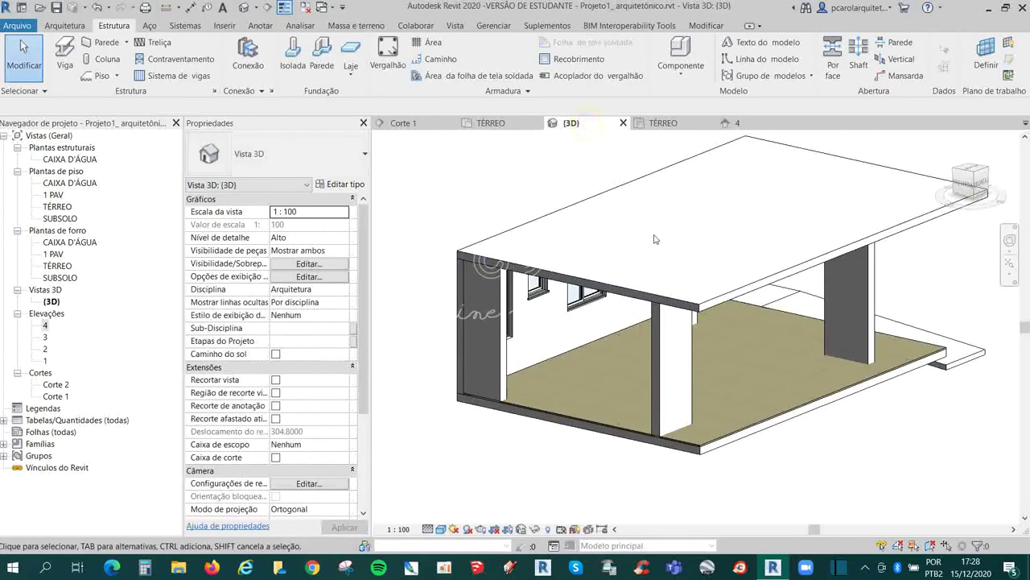
{"action": "mouse_move", "coordinate": [751, 390]}
{"action": "middle_mouse_down", "text": "shift"}
{"action": "mouse_move", "coordinate": [901, 242]}
{"action": "mouse_move", "coordinate": [931, 227]}
{"action": "mouse_move", "coordinate": [922, 320]}
{"action": "mouse_move", "coordinate": [833, 322]}
{"action": "mouse_move", "coordinate": [881, 338]}
{"action": "mouse_move", "coordinate": [729, 332]}
{"action": "mouse_move", "coordinate": [928, 341]}
{"action": "middle_mouse_up", "text": "shift"}
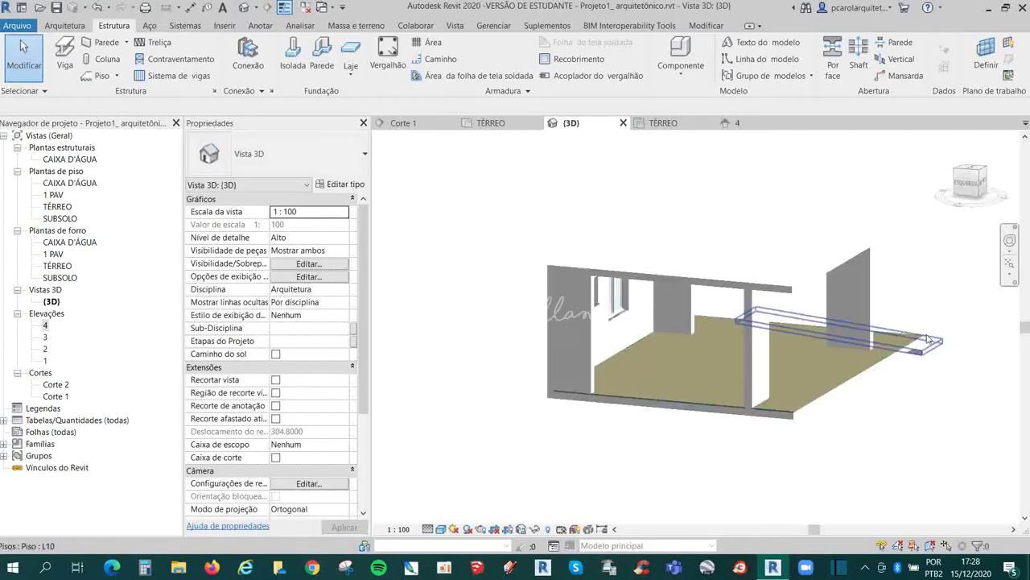
{"action": "scroll", "coordinate": [688, 322], "scroll_direction": "up", "scroll_amount": 3}
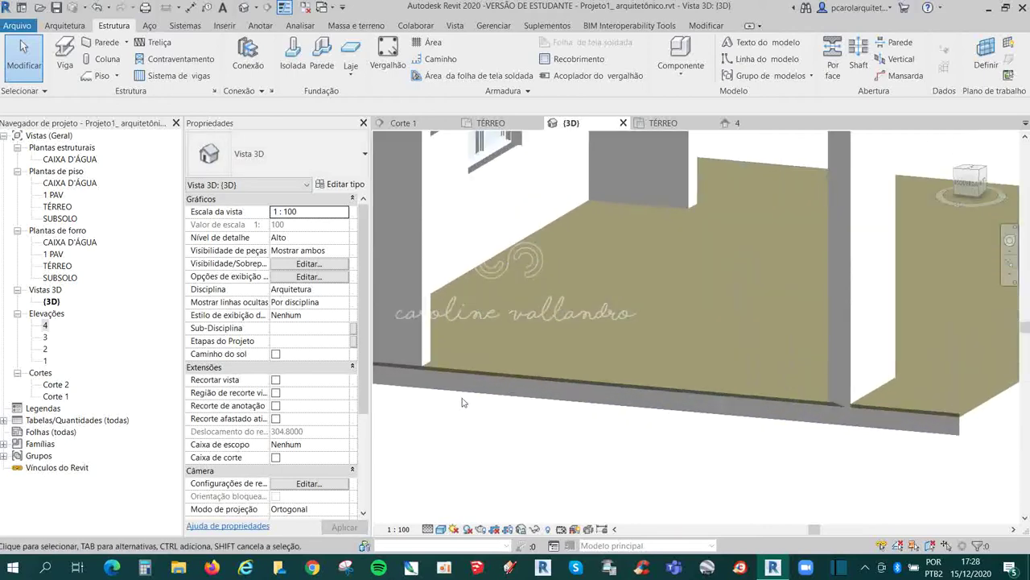
{"action": "scroll", "coordinate": [463, 402], "scroll_direction": "down", "scroll_amount": 2}
{"action": "left_click", "coordinate": [419, 343]}
{"action": "scroll", "coordinate": [544, 379], "scroll_direction": "up", "scroll_amount": 2}
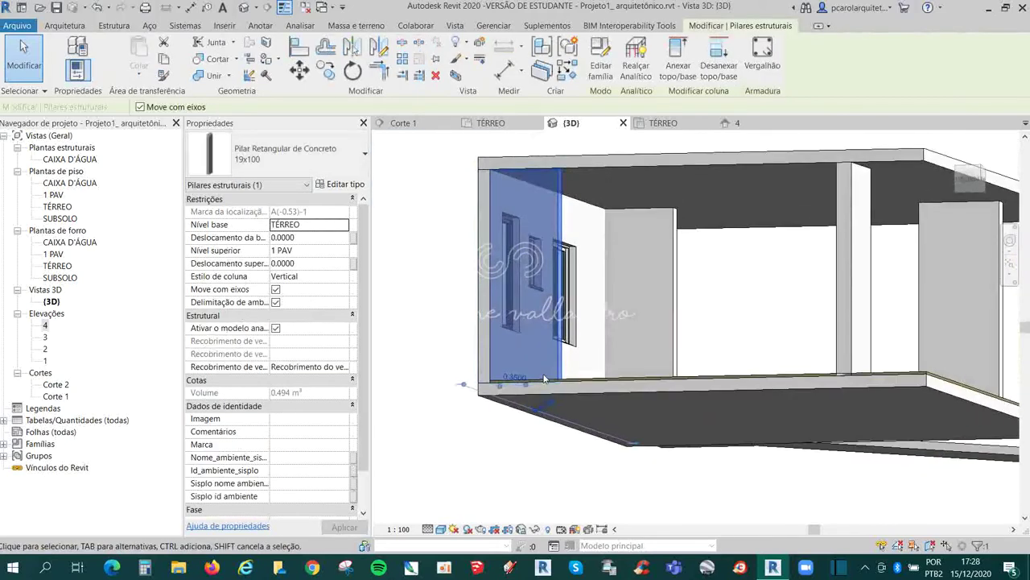
{"action": "scroll", "coordinate": [544, 378], "scroll_direction": "up", "scroll_amount": 3}
{"action": "middle_click_drag", "start_coordinate": [556, 386], "coordinate": [878, 306], "text": "shift"}
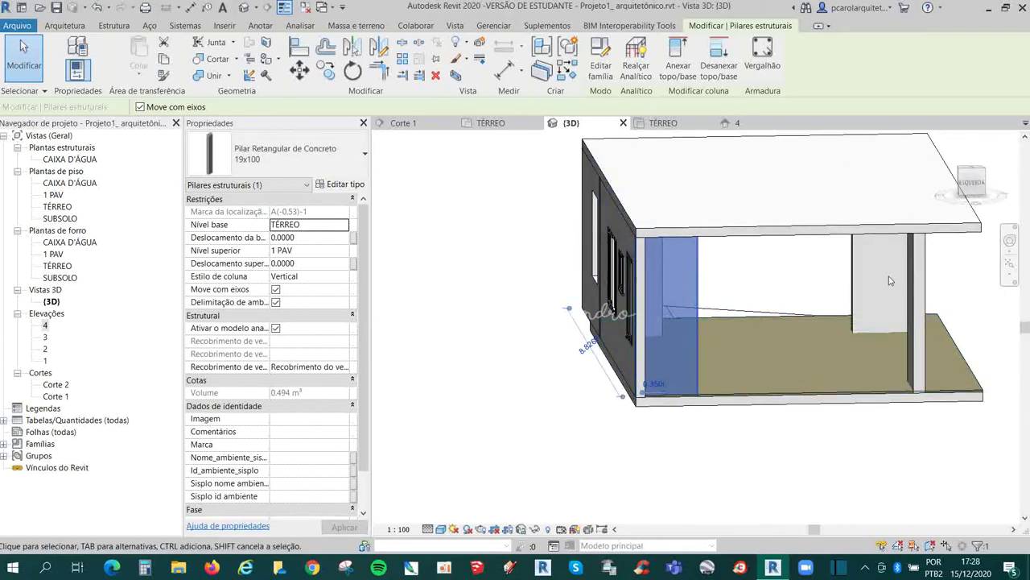
Examine the base of the column at axes 1 and A against the ceramic floor and check the floor's height offset.
{"action": "scroll", "coordinate": [678, 369], "scroll_direction": "up", "scroll_amount": 6}
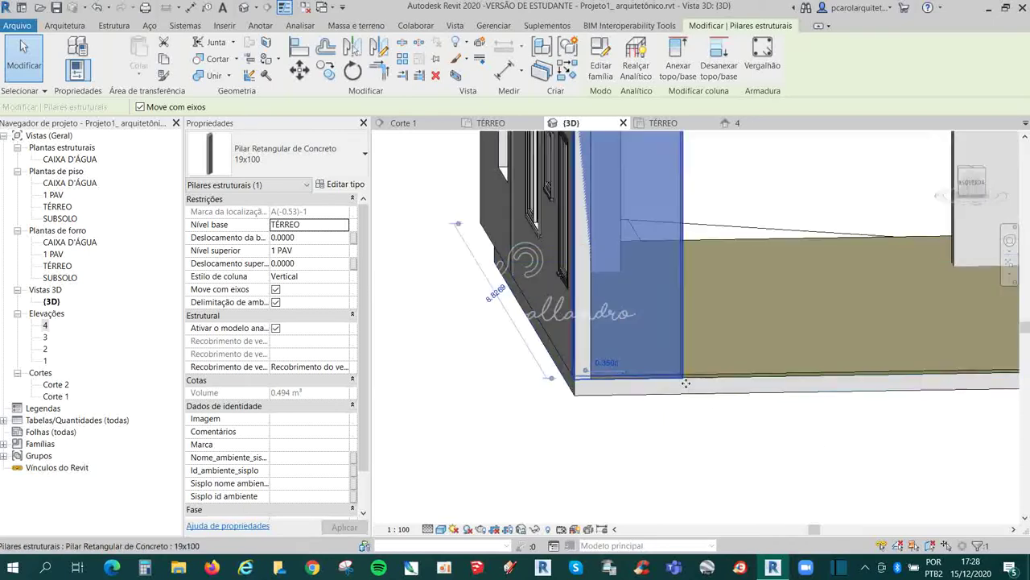
{"action": "left_click", "coordinate": [684, 356]}
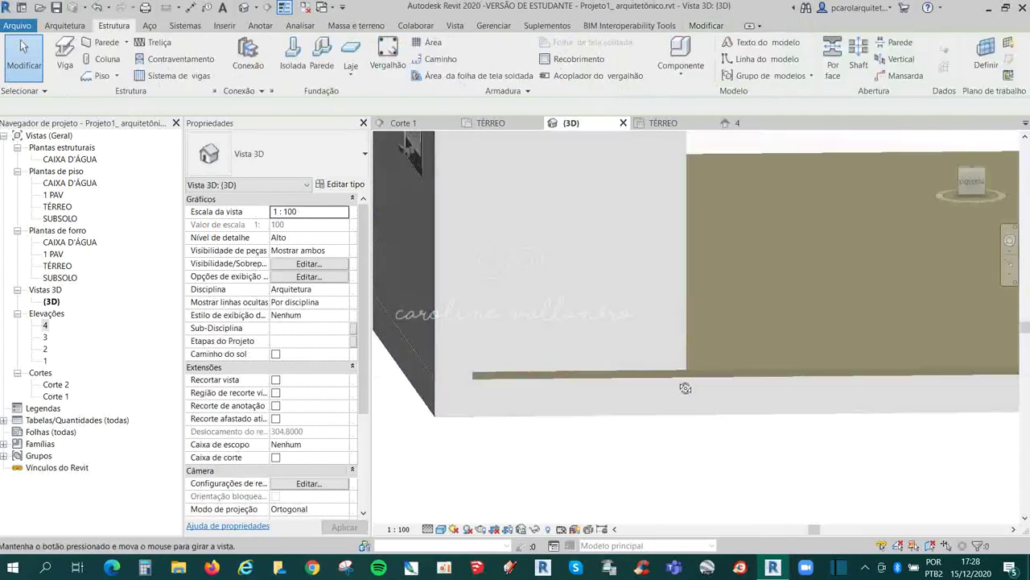
{"action": "left_click", "coordinate": [687, 339]}
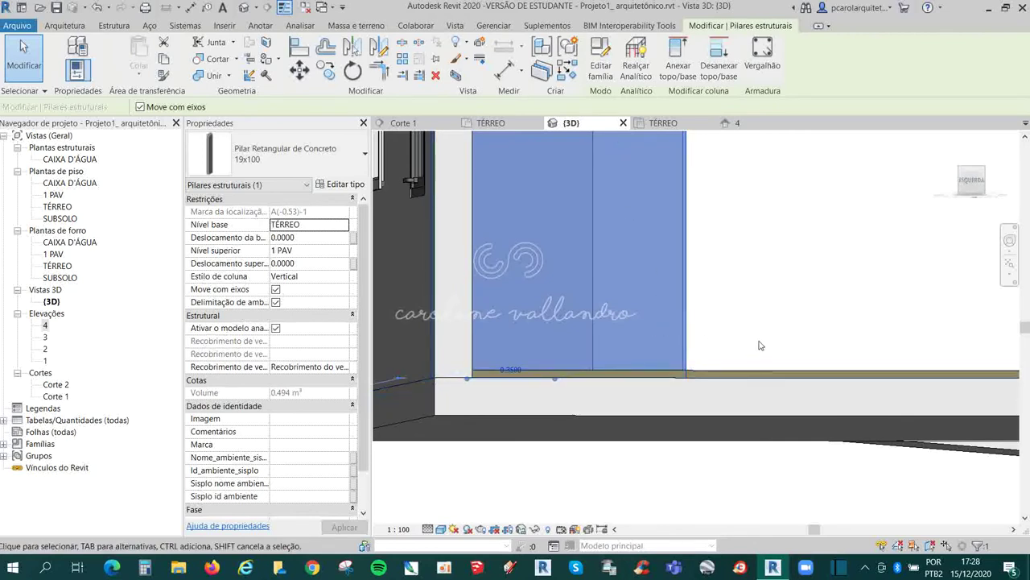
{"action": "middle_click_drag", "start_coordinate": [655, 404], "coordinate": [574, 388], "text": "shift"}
{"action": "left_click", "coordinate": [578, 388]}
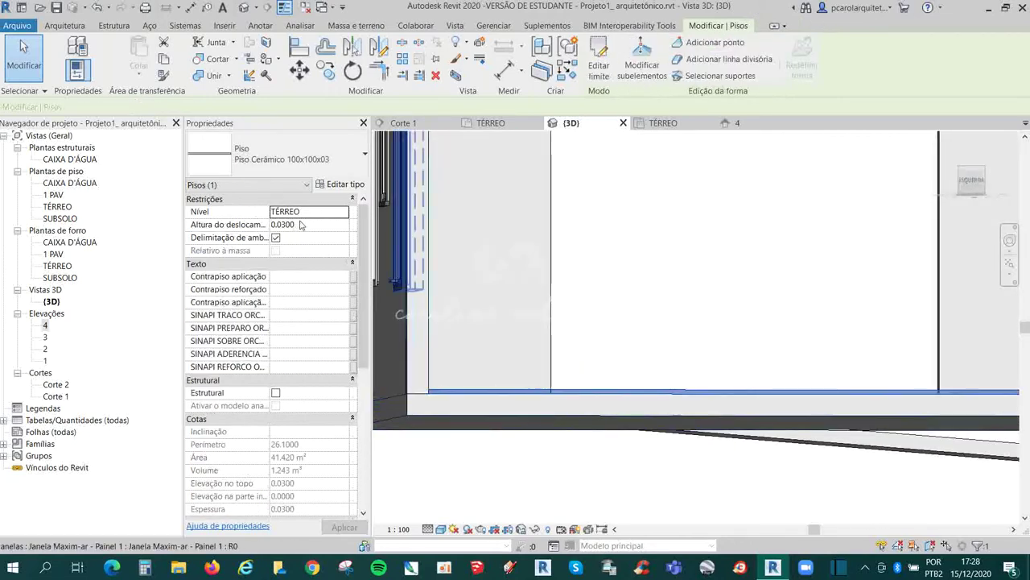
Set the base offset of the column at axes 1 and A to 0.03 and deselect it.
{"action": "left_click", "coordinate": [511, 476]}
{"action": "middle_click_drag", "start_coordinate": [510, 476], "coordinate": [551, 392], "text": "shift"}
{"action": "left_click", "coordinate": [550, 392]}
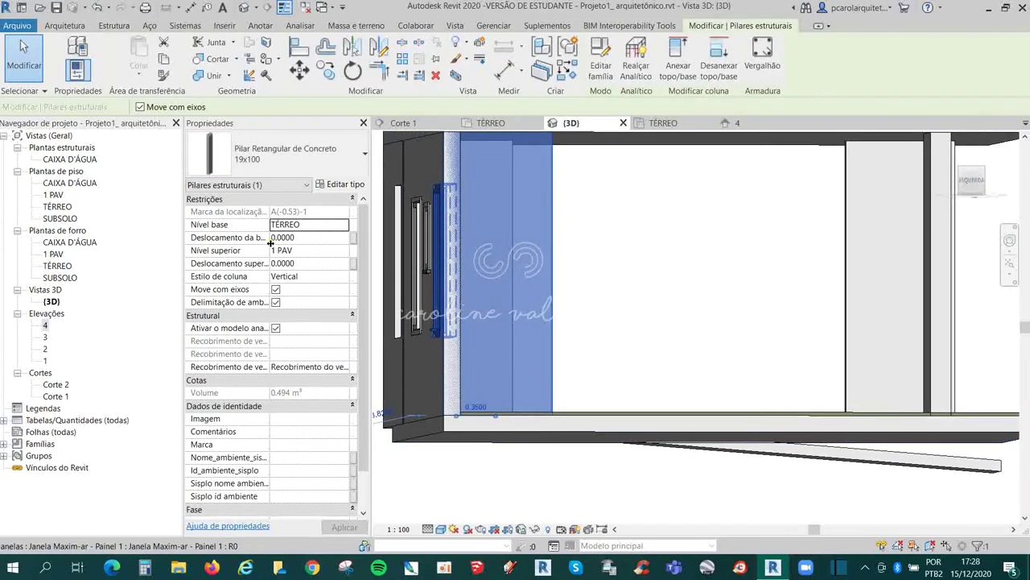
{"action": "mouse_move", "coordinate": [270, 242]}
{"action": "left_mouse_down"}
{"action": "mouse_move", "coordinate": [321, 251]}
{"action": "mouse_move", "coordinate": [283, 251]}
{"action": "left_mouse_up"}
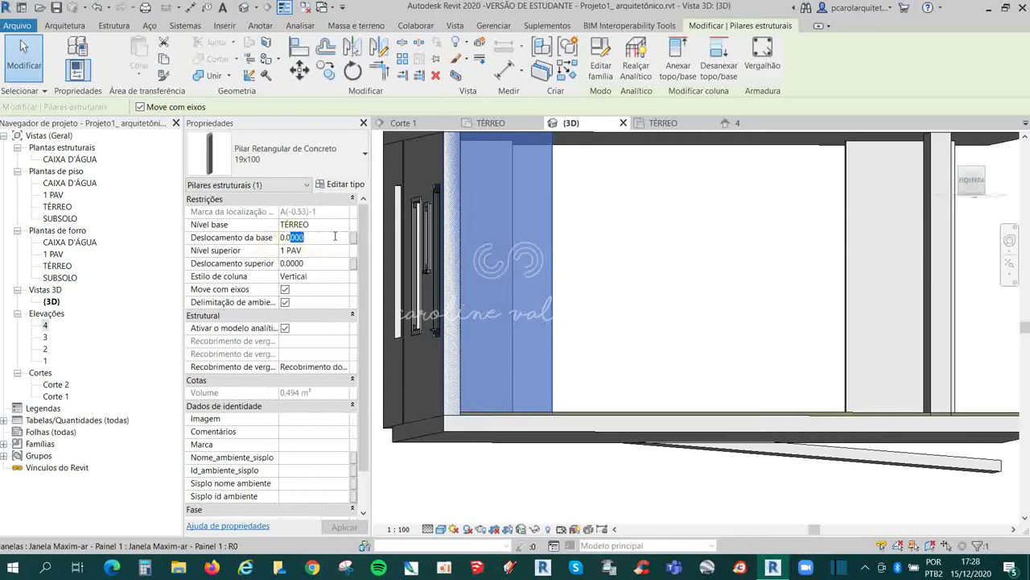
{"action": "left_click", "coordinate": [337, 527]}
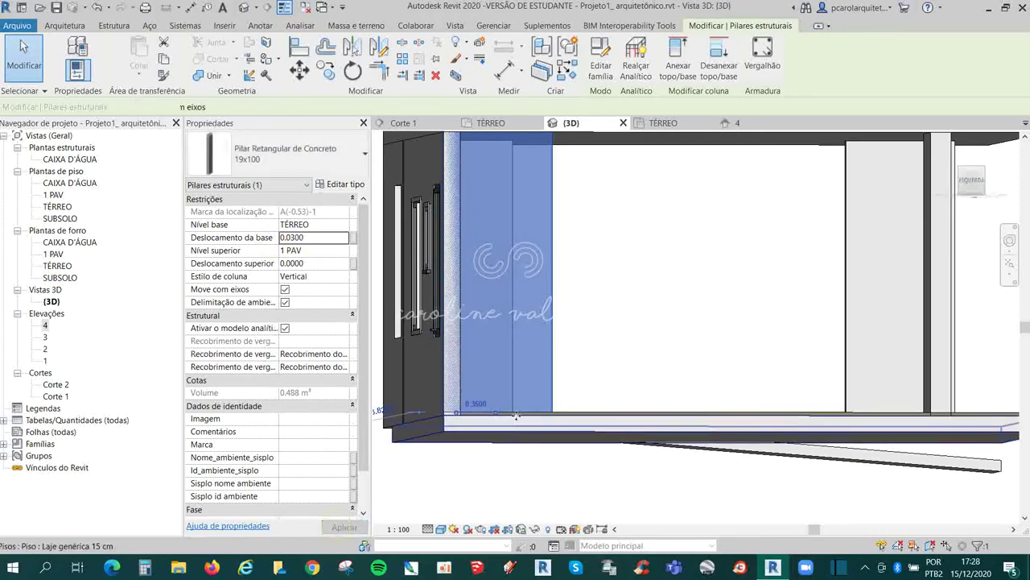
{"action": "key", "text": "Escape"}
Set the base offset of the three remaining 19x100 columns to 0.03 together in the 3D view.
{"action": "scroll", "coordinate": [539, 414], "scroll_direction": "down", "scroll_amount": 5}
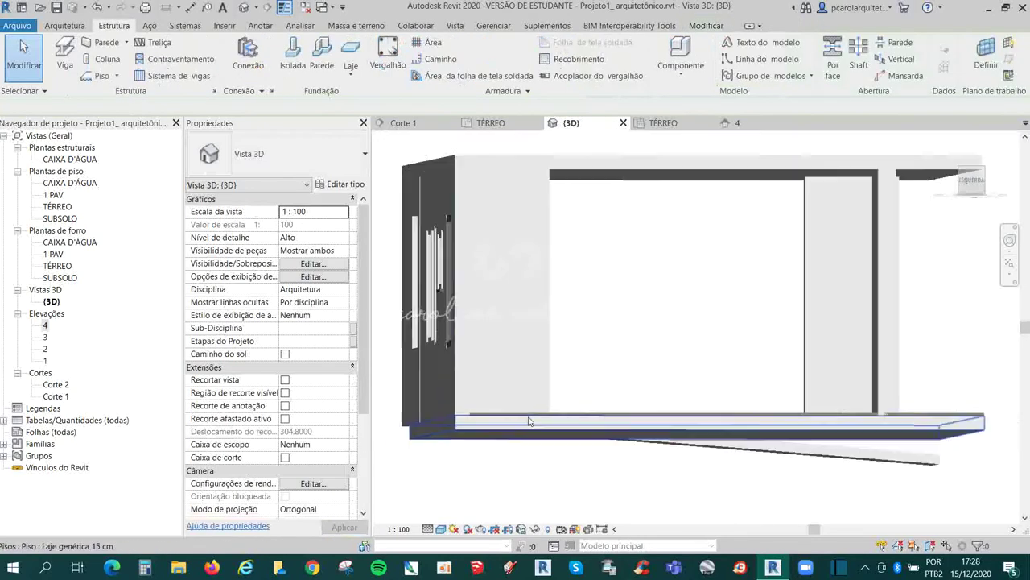
{"action": "mouse_move", "coordinate": [849, 447]}
{"action": "middle_mouse_down", "text": "shift"}
{"action": "mouse_move", "coordinate": [823, 449]}
{"action": "mouse_move", "coordinate": [903, 391]}
{"action": "mouse_move", "coordinate": [464, 334]}
{"action": "mouse_move", "coordinate": [605, 411]}
{"action": "middle_mouse_up", "text": "shift"}
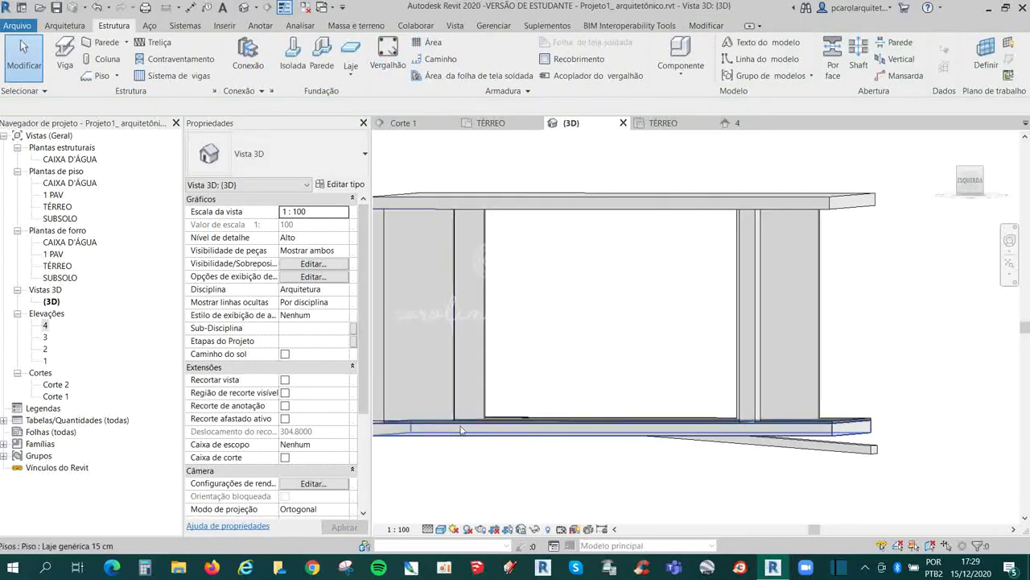
{"action": "mouse_move", "coordinate": [444, 428]}
{"action": "middle_mouse_down", "text": "shift"}
{"action": "mouse_move", "coordinate": [656, 423]}
{"action": "mouse_move", "coordinate": [506, 387]}
{"action": "mouse_move", "coordinate": [486, 415]}
{"action": "mouse_move", "coordinate": [563, 425]}
{"action": "mouse_move", "coordinate": [794, 417]}
{"action": "middle_mouse_up", "text": "shift"}
{"action": "left_click", "coordinate": [675, 385]}
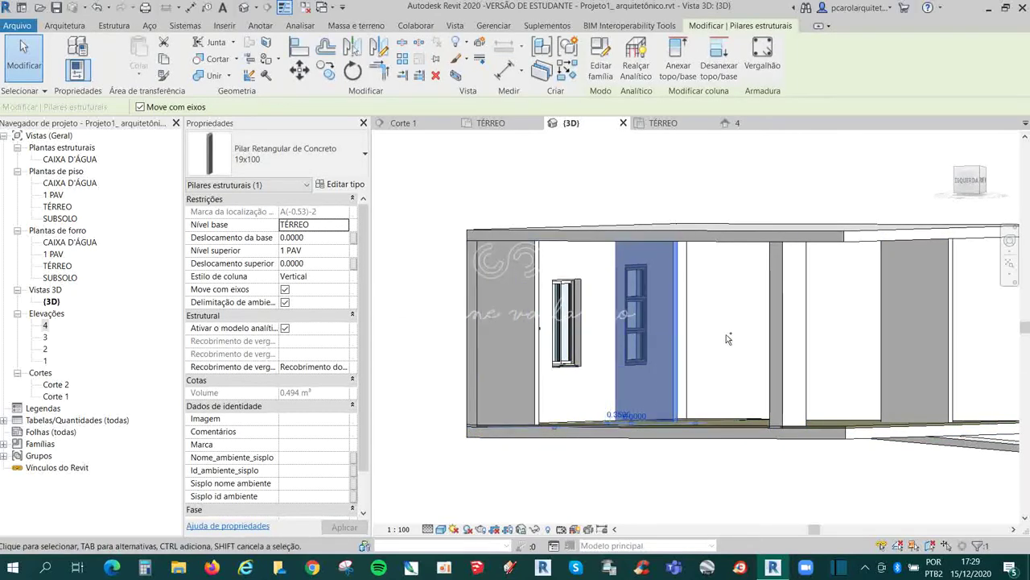
{"action": "left_click", "coordinate": [779, 336], "text": "ctrl"}
{"action": "left_click", "coordinate": [928, 337], "text": "ctrl"}
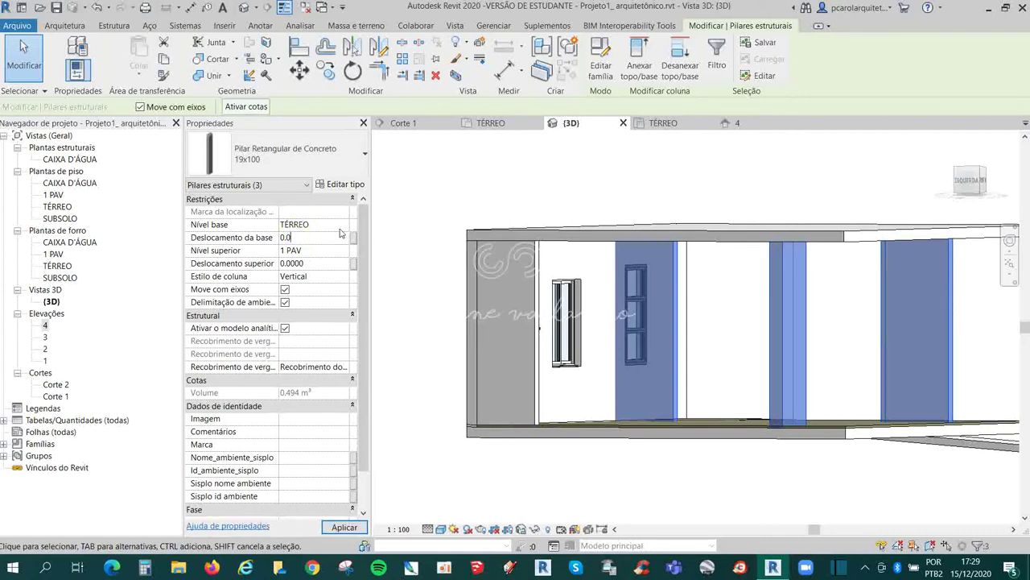
{"action": "left_click", "coordinate": [344, 526]}
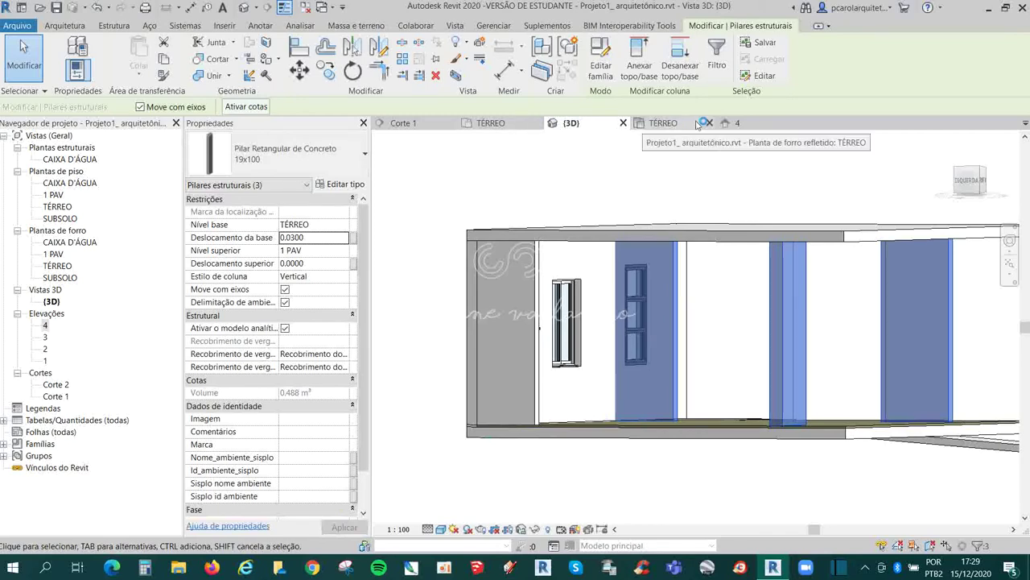
In section Corte 1, check the base of the column at axes 2 and A against the ceramic floor.
{"action": "left_click", "coordinate": [733, 123]}
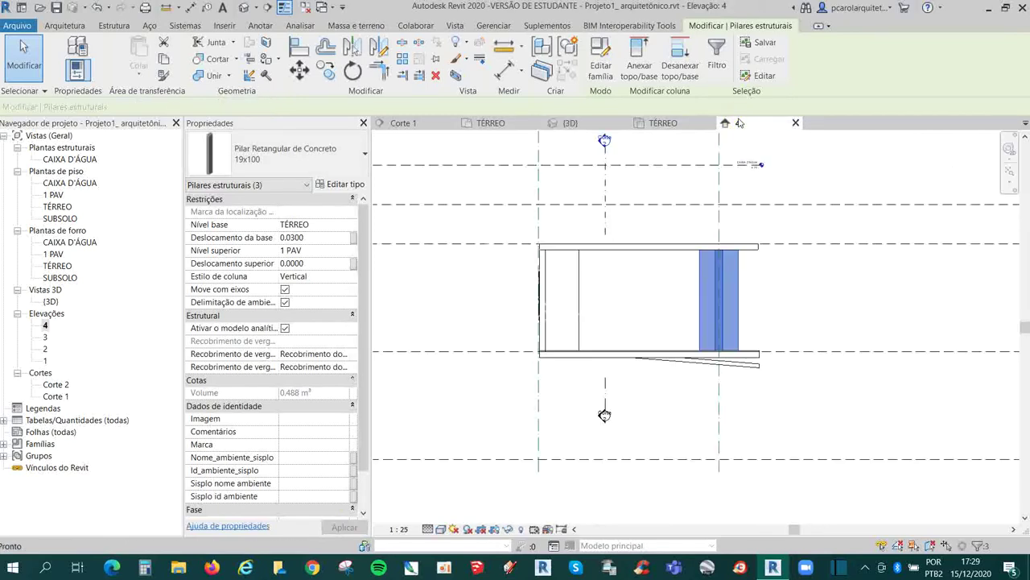
{"action": "left_click", "coordinate": [402, 123]}
{"action": "left_click", "coordinate": [584, 417]}
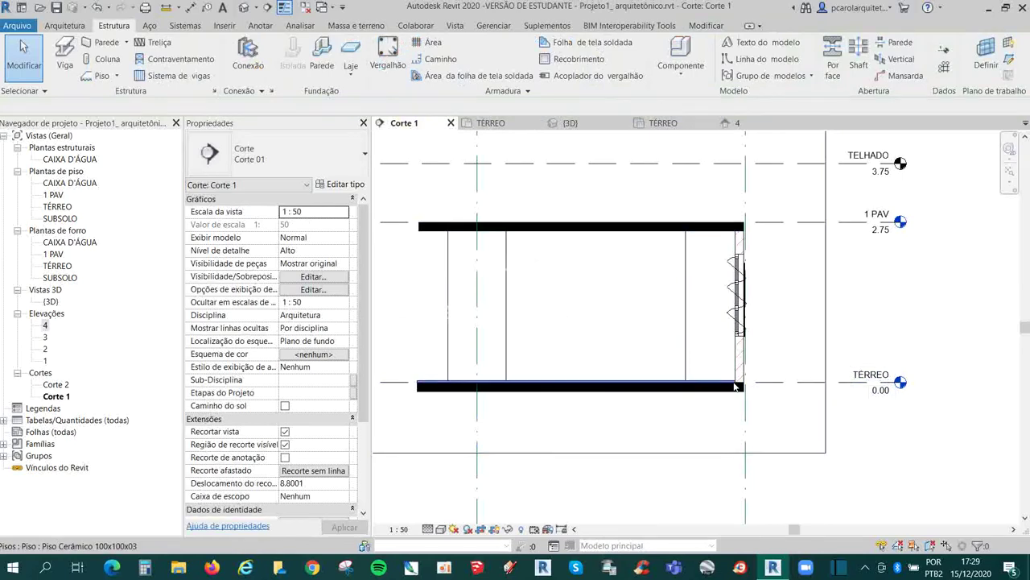
{"action": "left_click", "coordinate": [691, 342]}
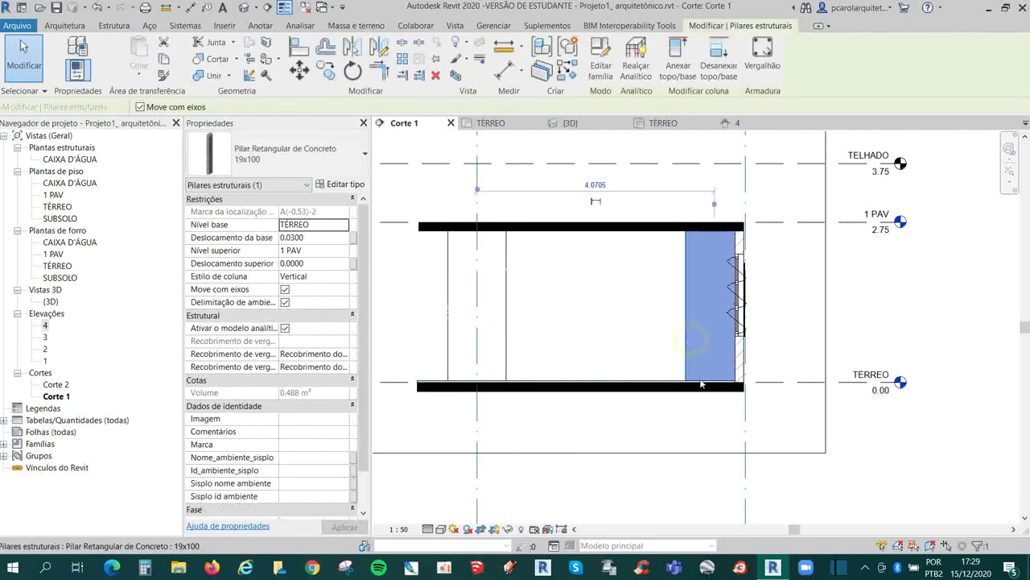
{"action": "left_click", "coordinate": [648, 299]}
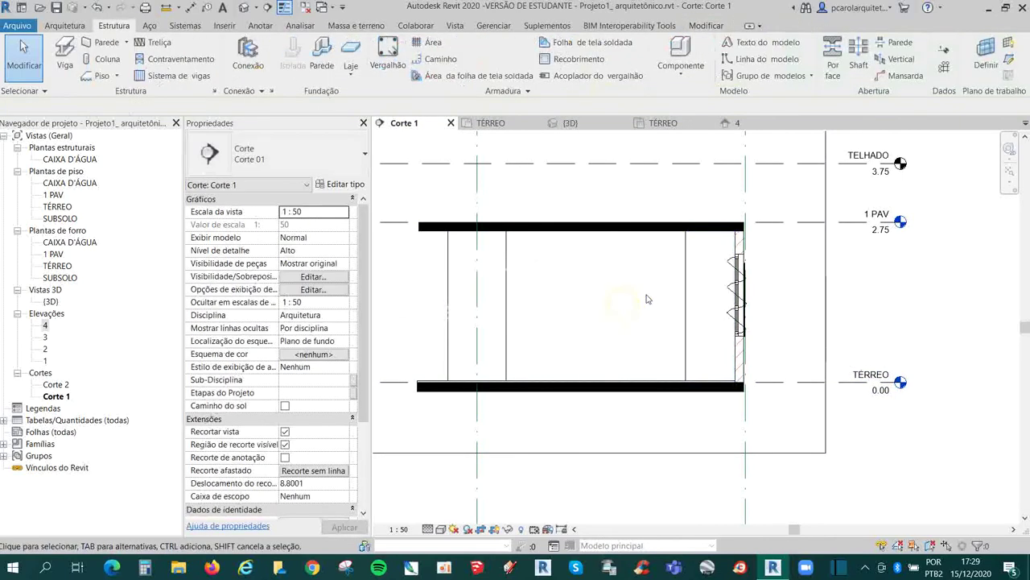
Review the available top levels for the column at axes 2 and A, keeping 1 PAV.
{"action": "left_click", "coordinate": [682, 274]}
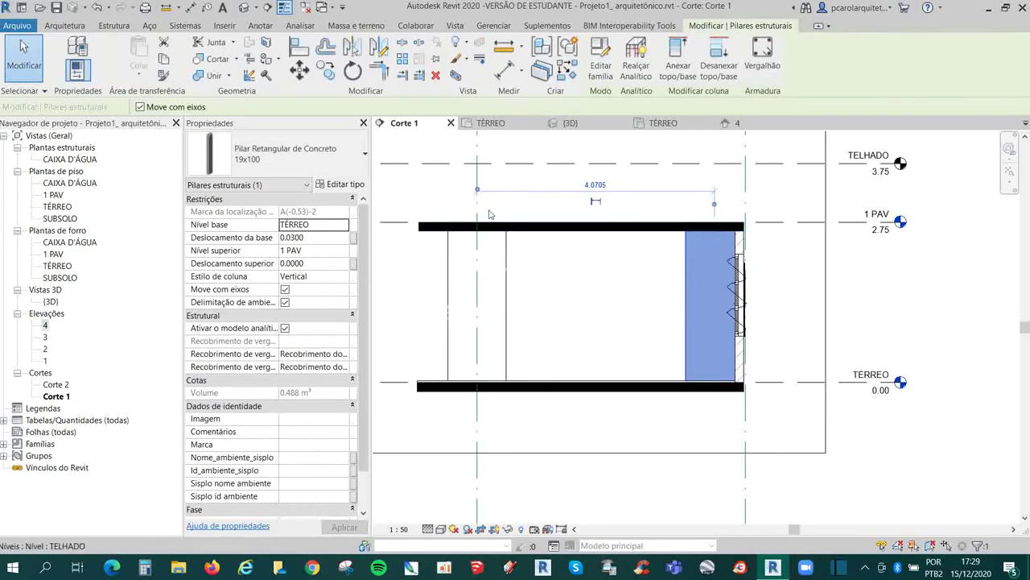
{"action": "left_click", "coordinate": [311, 252]}
{"action": "left_click", "coordinate": [344, 250]}
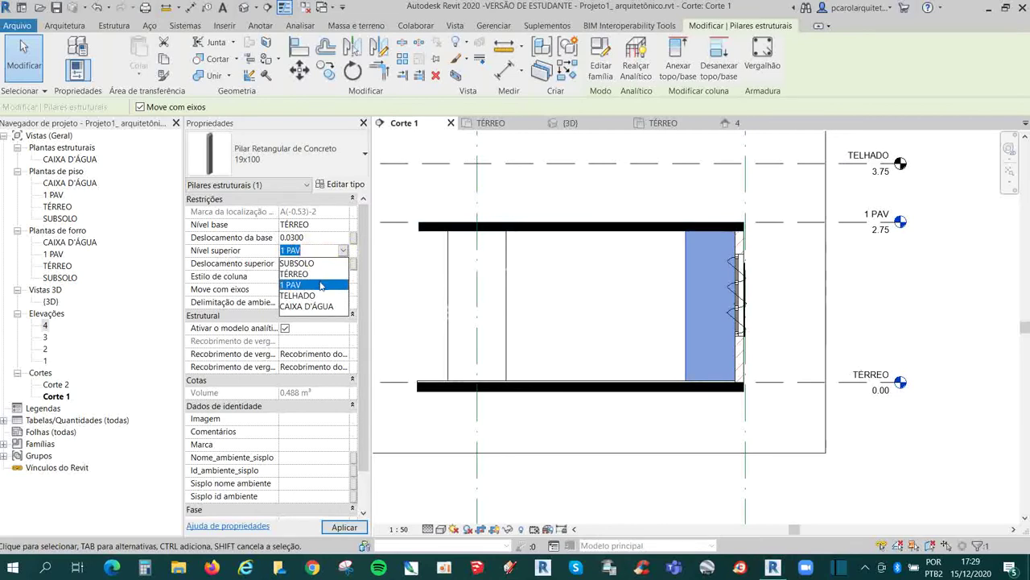
{"action": "left_click", "coordinate": [325, 251]}
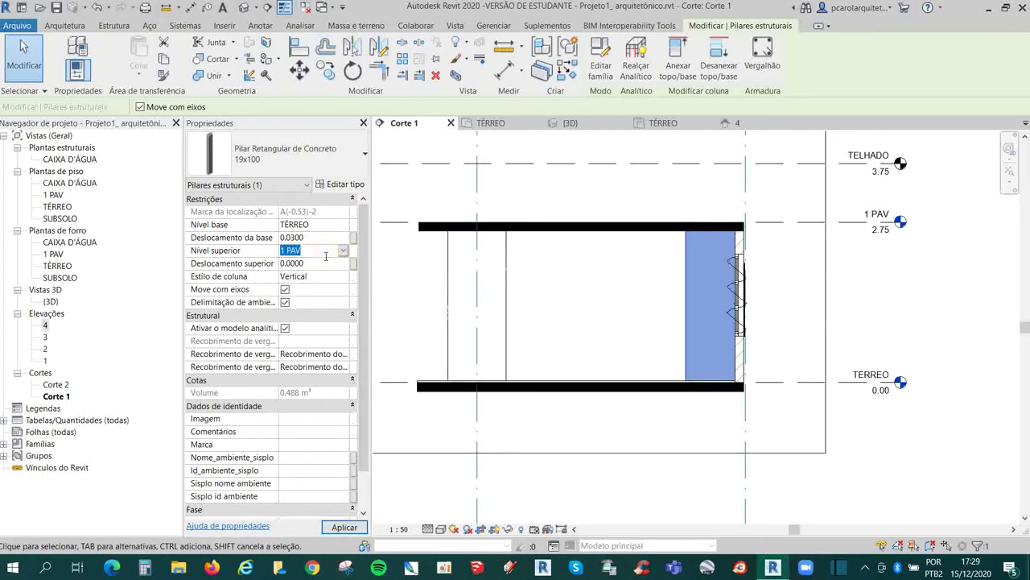
{"action": "key", "text": "Return"}
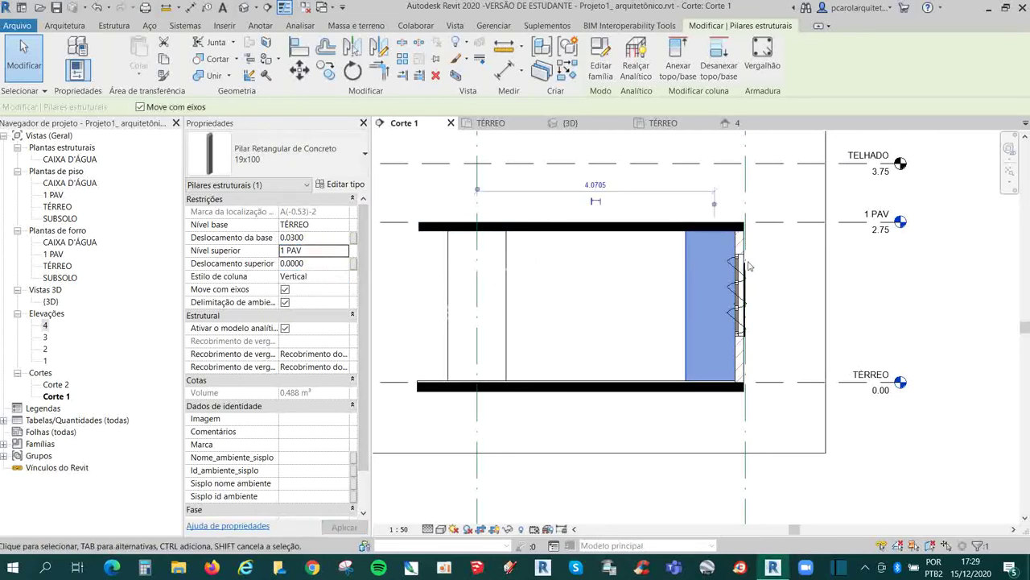
Set the top offset of the column at axes 2 and A to 1.00 and reselect the column.
{"action": "left_click", "coordinate": [311, 265]}
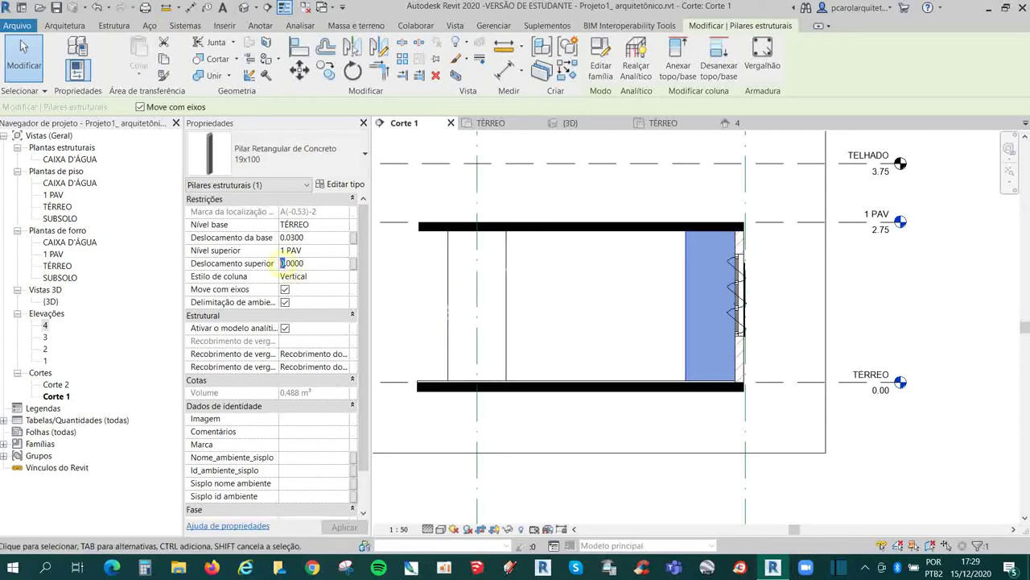
{"action": "left_click", "coordinate": [344, 527]}
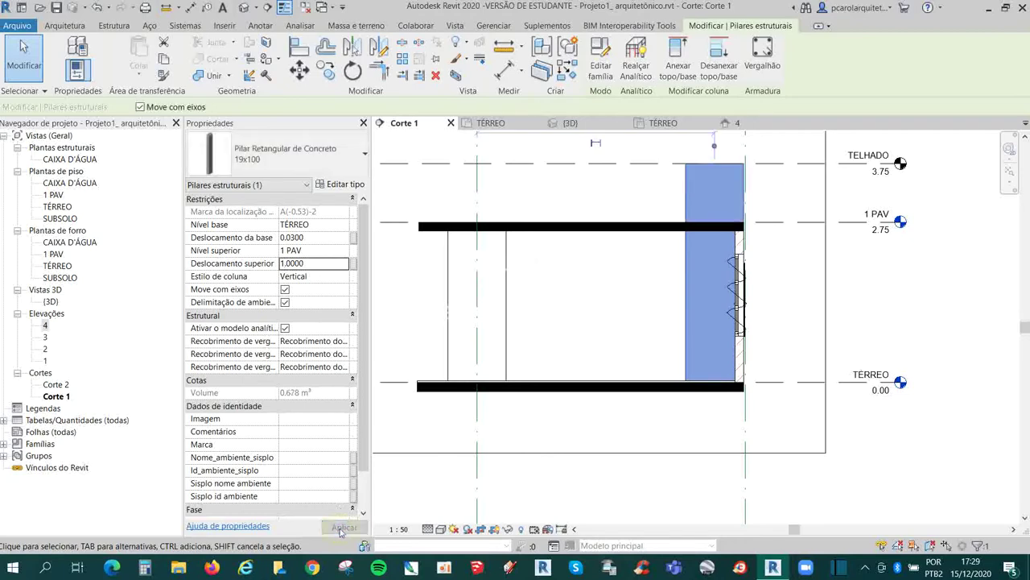
{"action": "left_click", "coordinate": [669, 296]}
{"action": "left_click", "coordinate": [686, 170]}
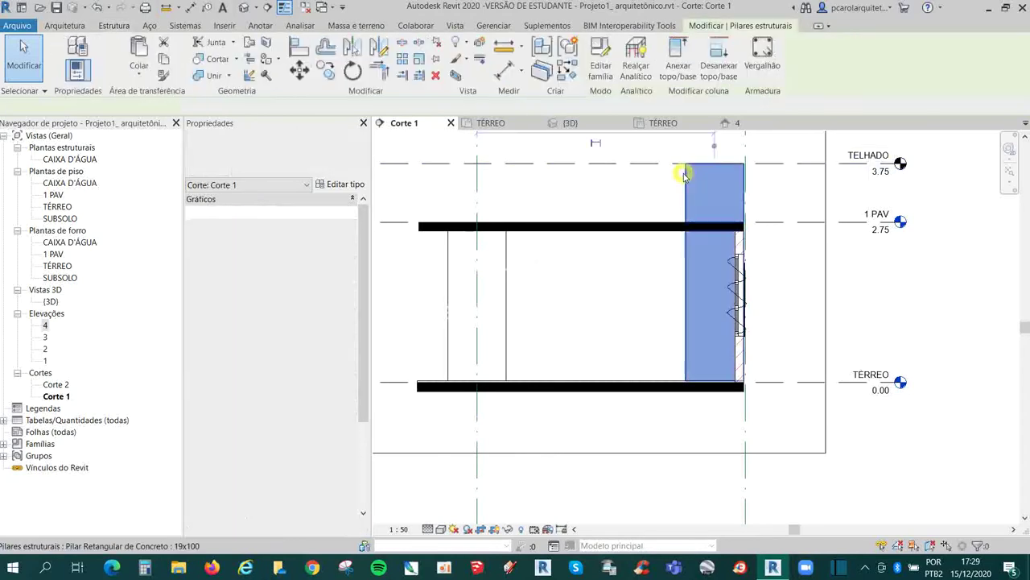
{"action": "scroll", "coordinate": [765, 216], "scroll_direction": "down", "scroll_amount": 1}
{"action": "scroll", "coordinate": [805, 301], "scroll_direction": "up", "scroll_amount": 1}
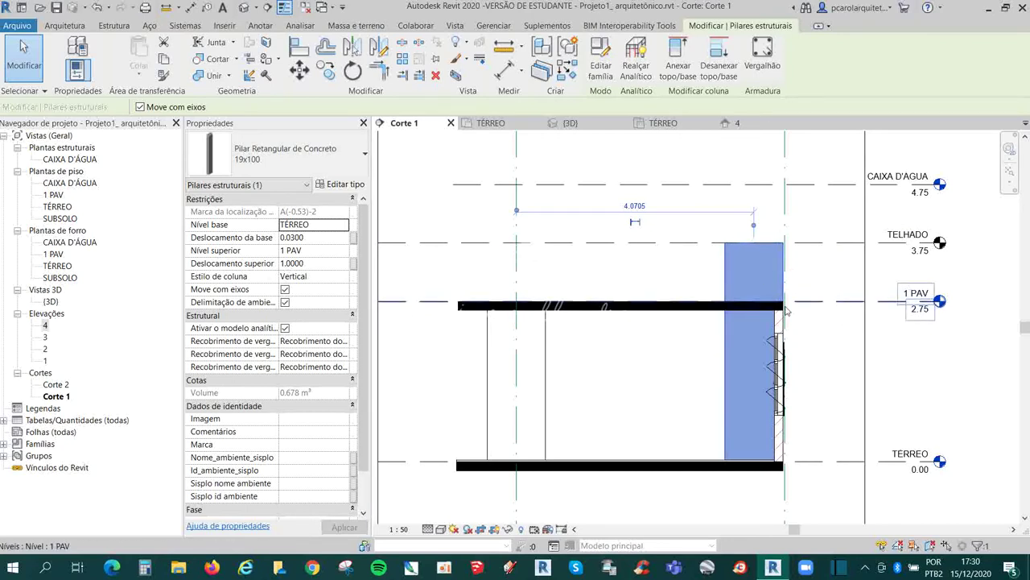
Set the top level of the column at axes 2 and A to TELHADO and its top offset to 0.
{"action": "left_click", "coordinate": [305, 251]}
{"action": "left_click", "coordinate": [343, 252]}
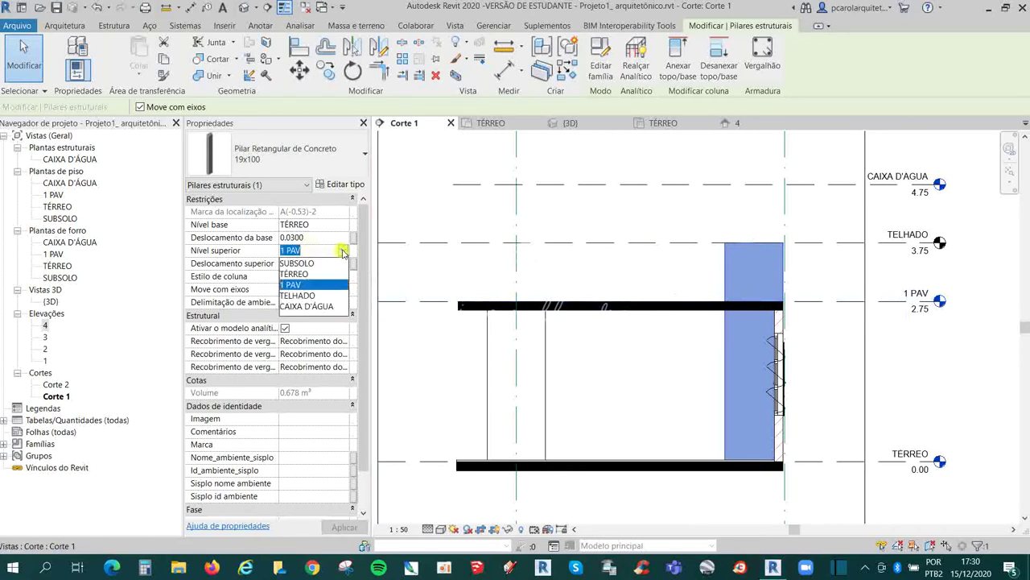
{"action": "left_click", "coordinate": [306, 294]}
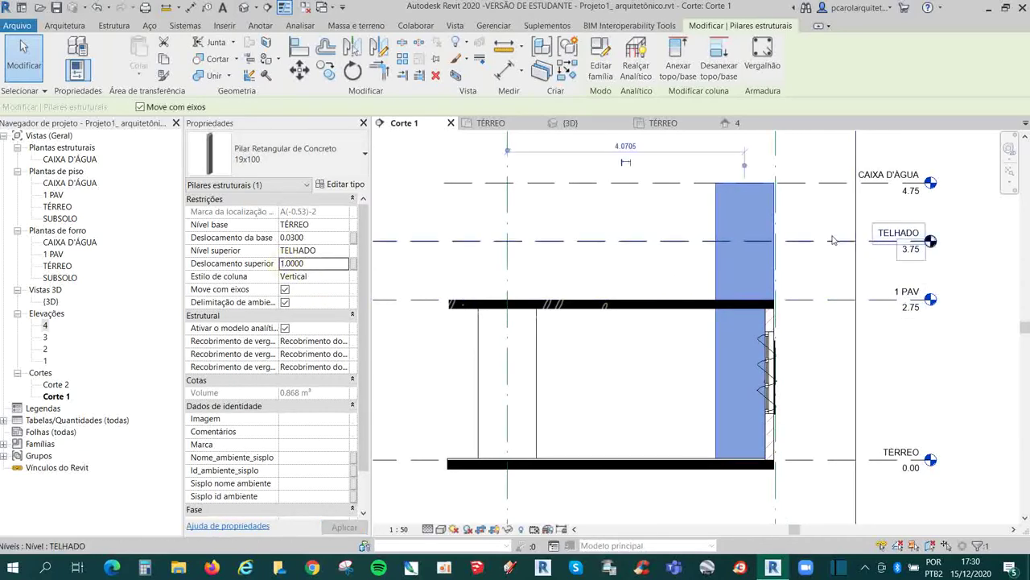
{"action": "left_click", "coordinate": [298, 263]}
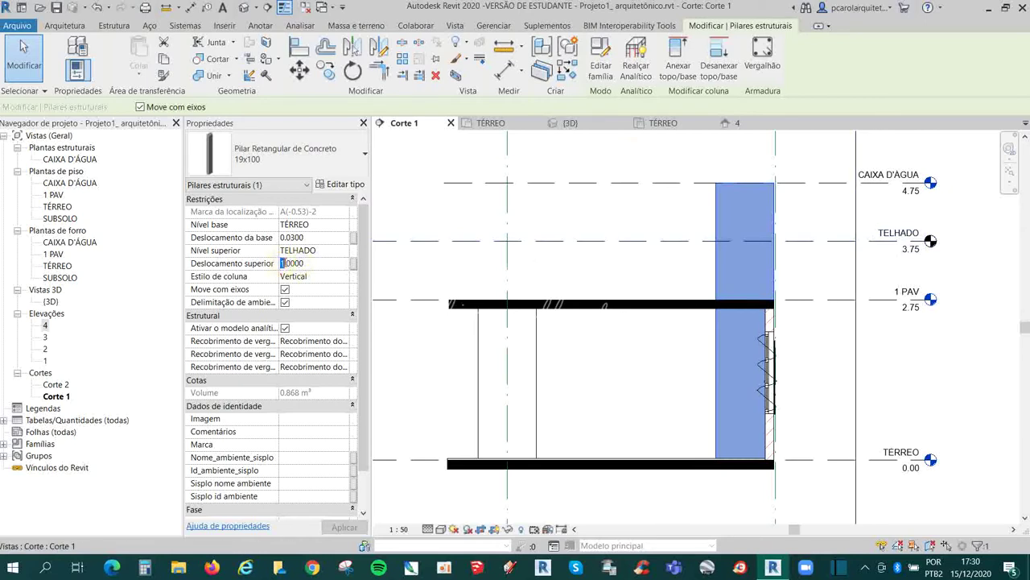
{"action": "left_click", "coordinate": [344, 526]}
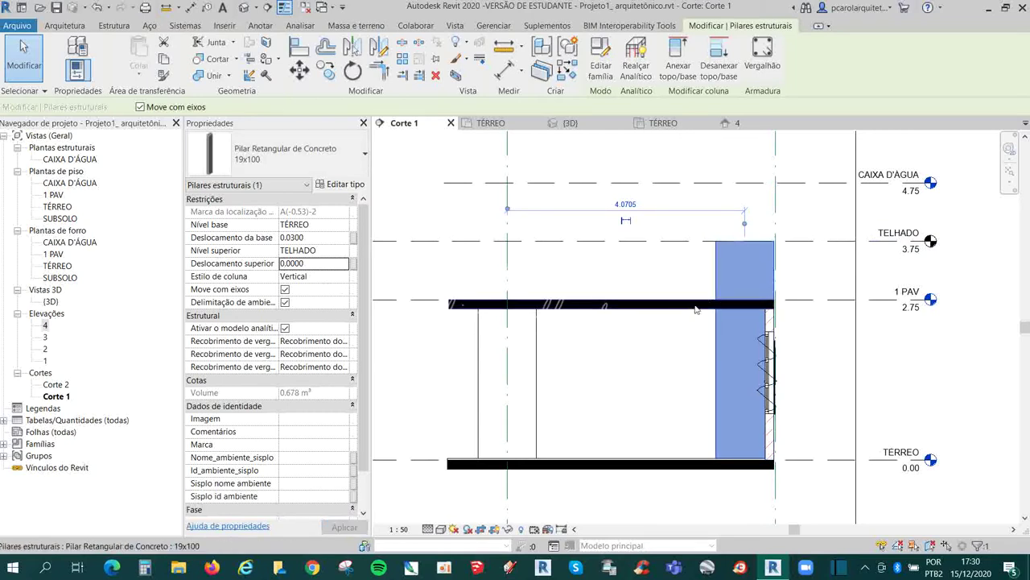
Set the top offset of the column at axes 2 and A to -0.15 and deselect it.
{"action": "left_click", "coordinate": [280, 263]}
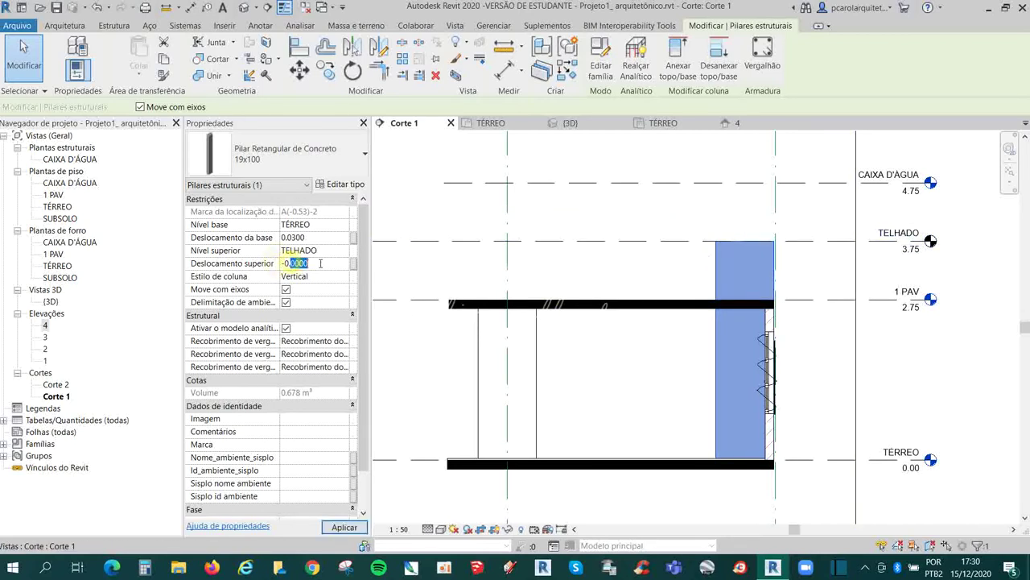
{"action": "type", "text": "15"}
{"action": "left_click", "coordinate": [345, 526]}
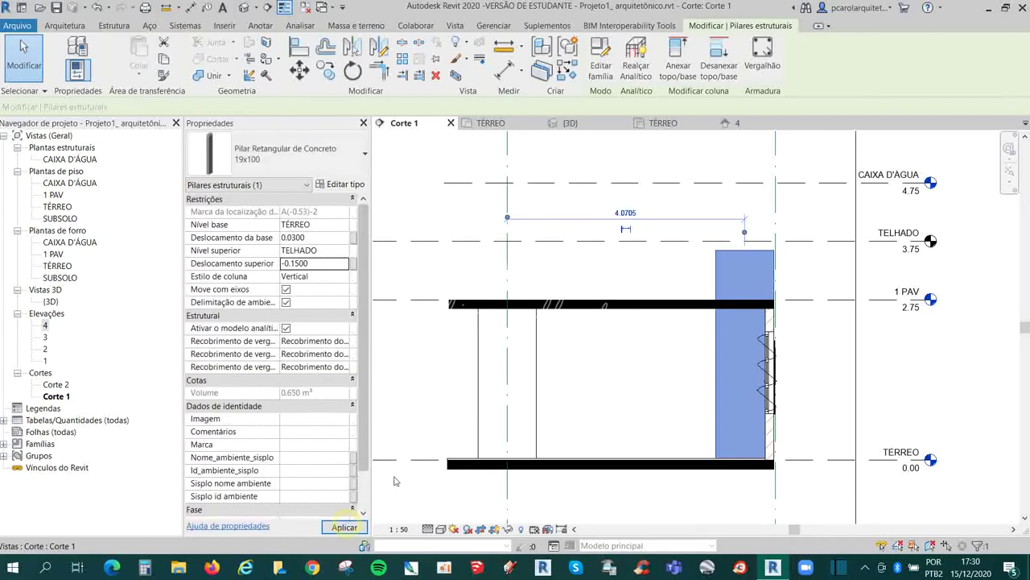
{"action": "left_click", "coordinate": [622, 363]}
Copy the 15 cm slab at 1 PAV straight up, placing its lower corner on the TELHADO level.
{"action": "left_click", "coordinate": [644, 303]}
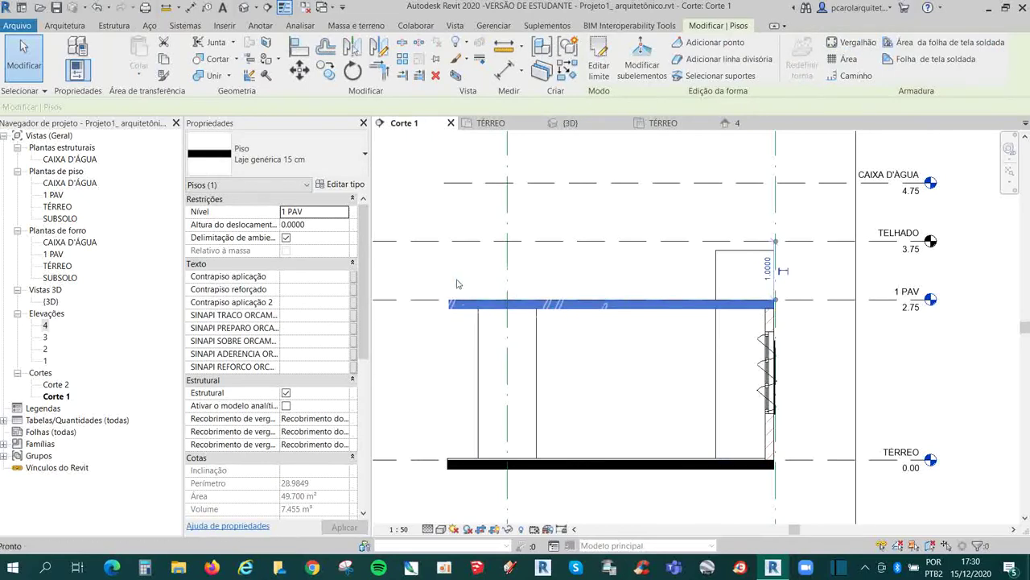
{"action": "key", "text": "m"}
{"action": "key", "text": "v"}
{"action": "left_click", "coordinate": [449, 305]}
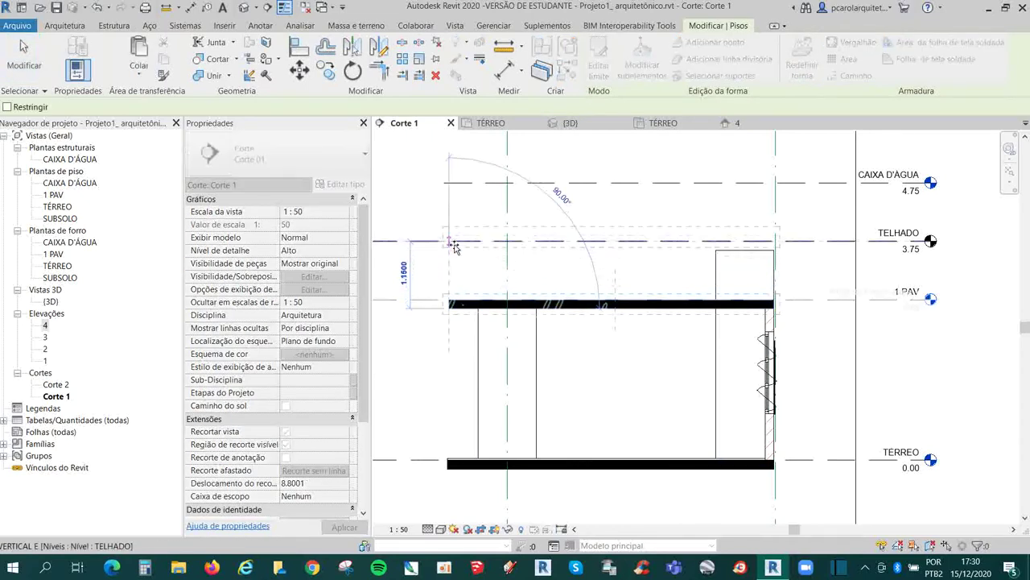
{"action": "left_click", "coordinate": [455, 239]}
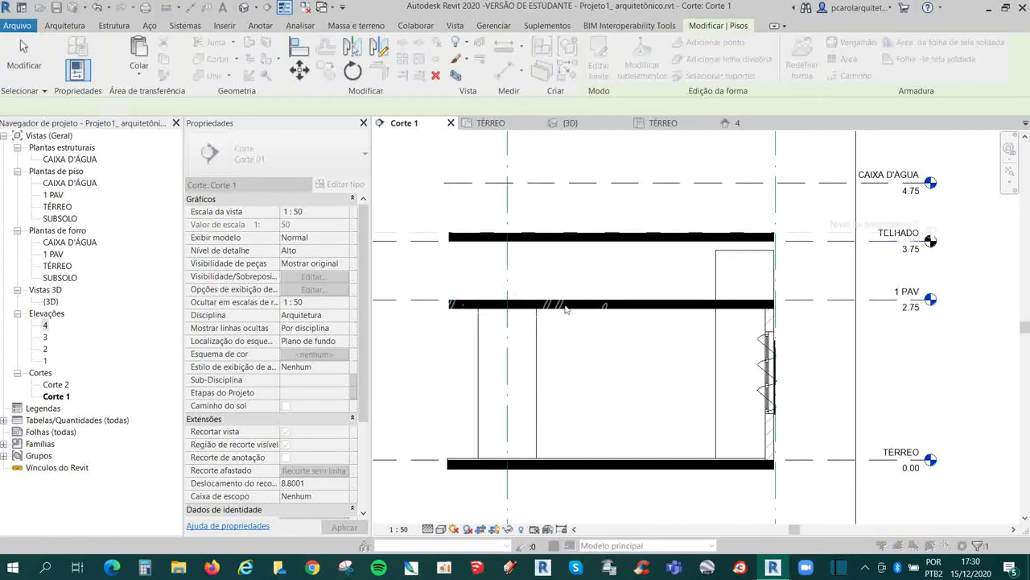
{"action": "key", "text": "Escape"}
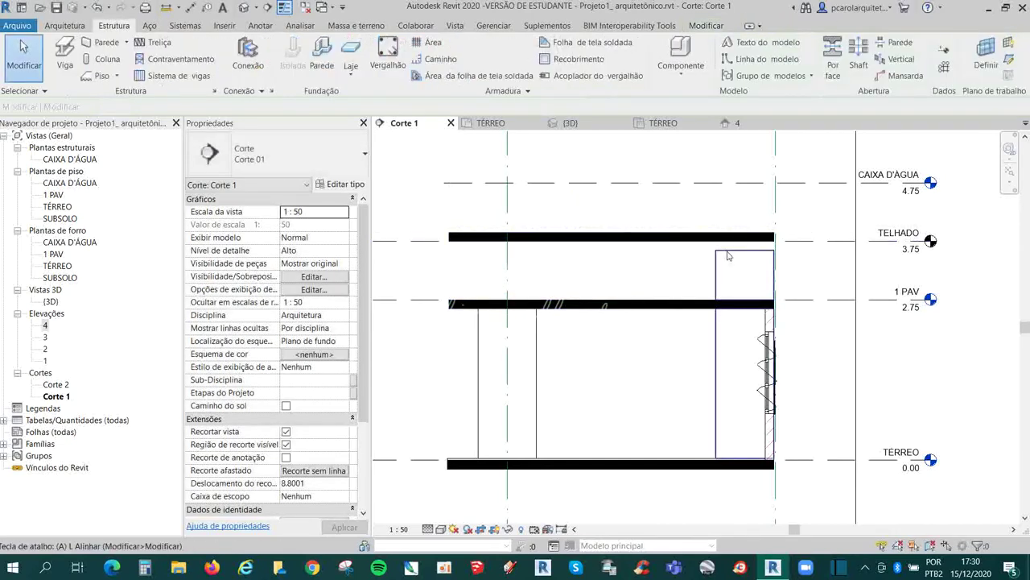
Align the top face of the copied slab with the TELHADO level and end the alignment.
{"action": "key", "text": "a"}
{"action": "key", "text": "l"}
{"action": "left_click", "coordinate": [802, 240]}
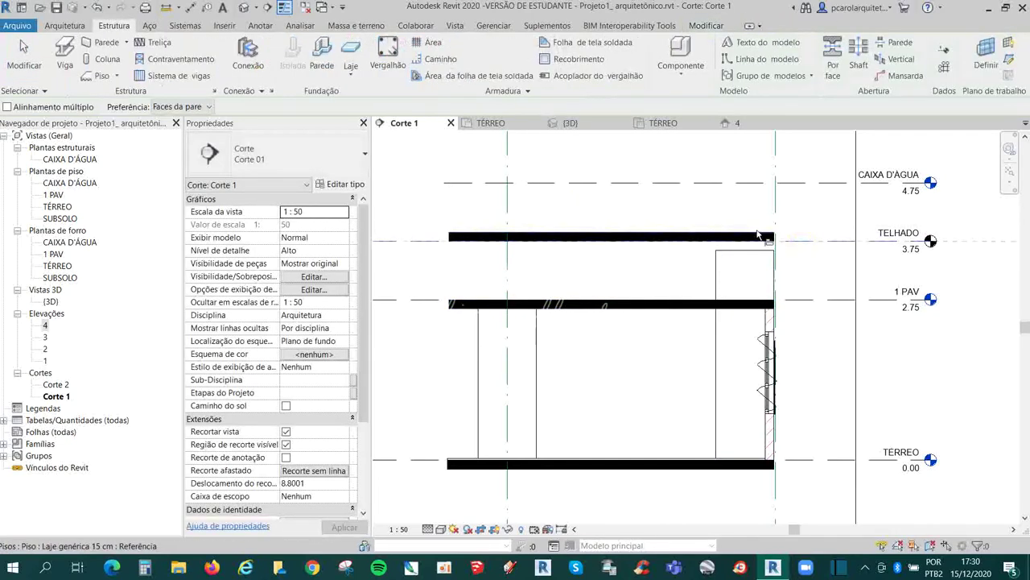
{"action": "left_click", "coordinate": [756, 235]}
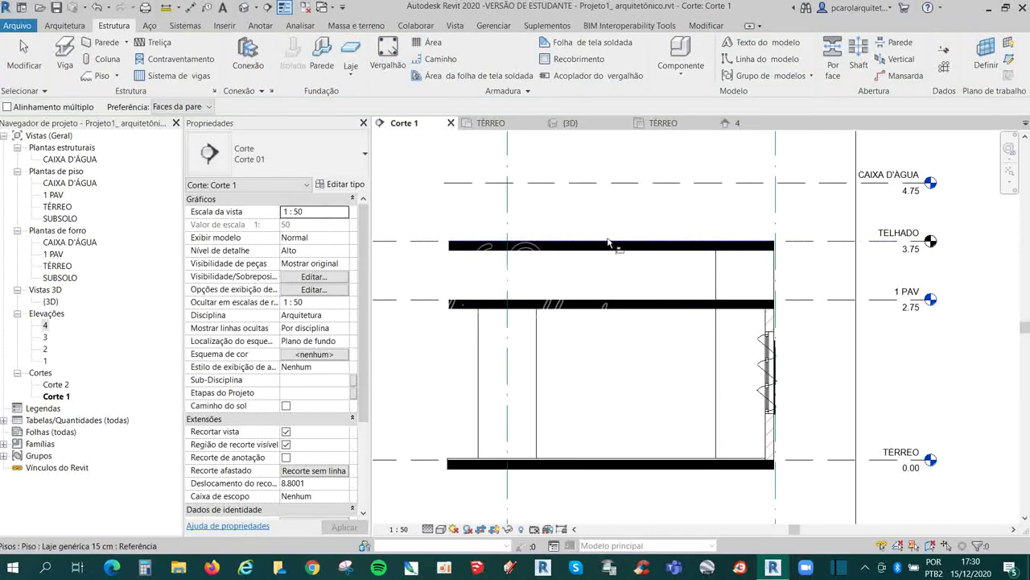
{"action": "key", "text": "Escape"}
{"action": "key", "text": "Escape"}
Delete the copied slab at TELHADO and check the level settings of the column at axes 2 and A.
{"action": "left_click", "coordinate": [684, 252]}
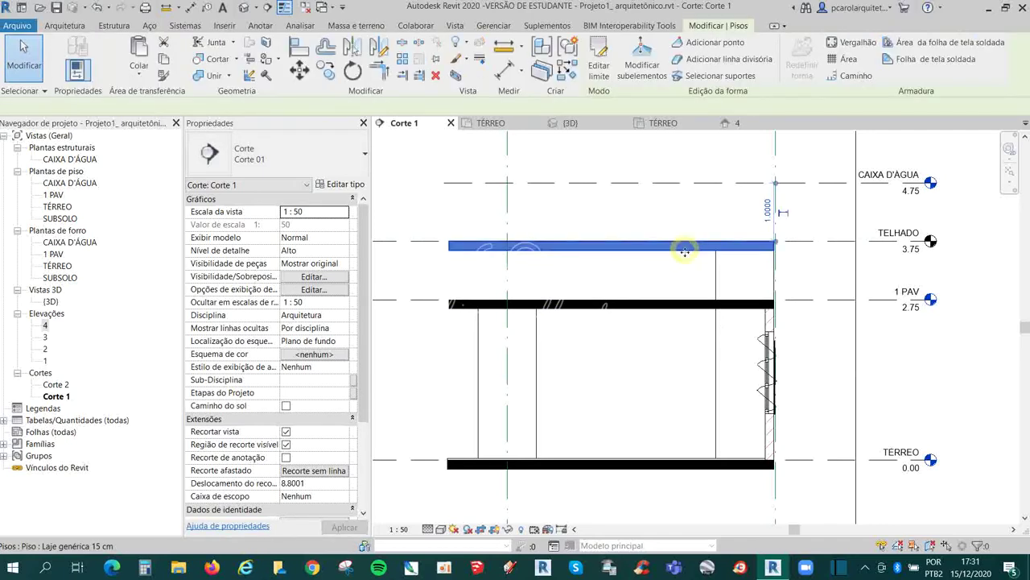
{"action": "key", "text": "Delete"}
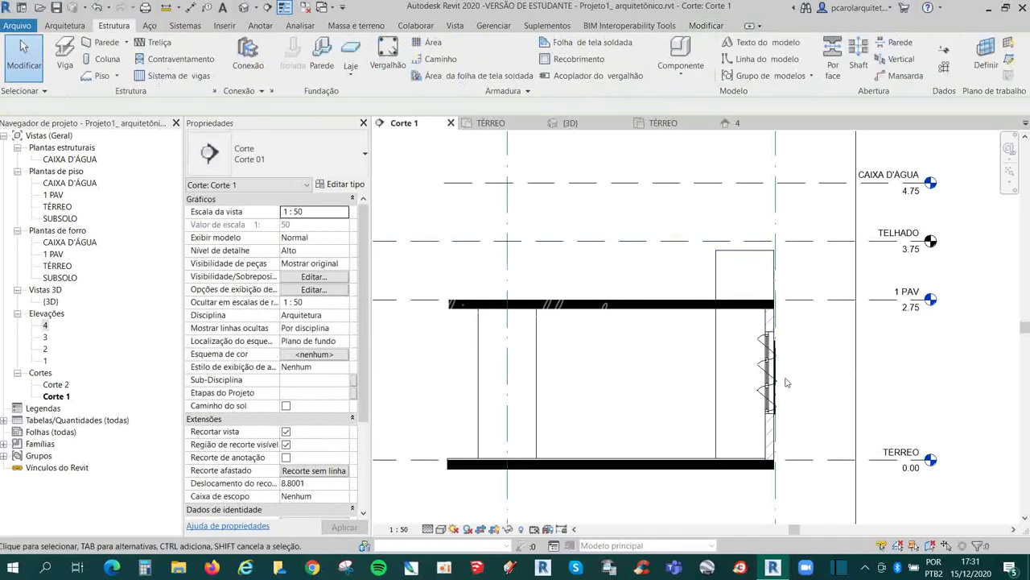
{"action": "left_click", "coordinate": [720, 279]}
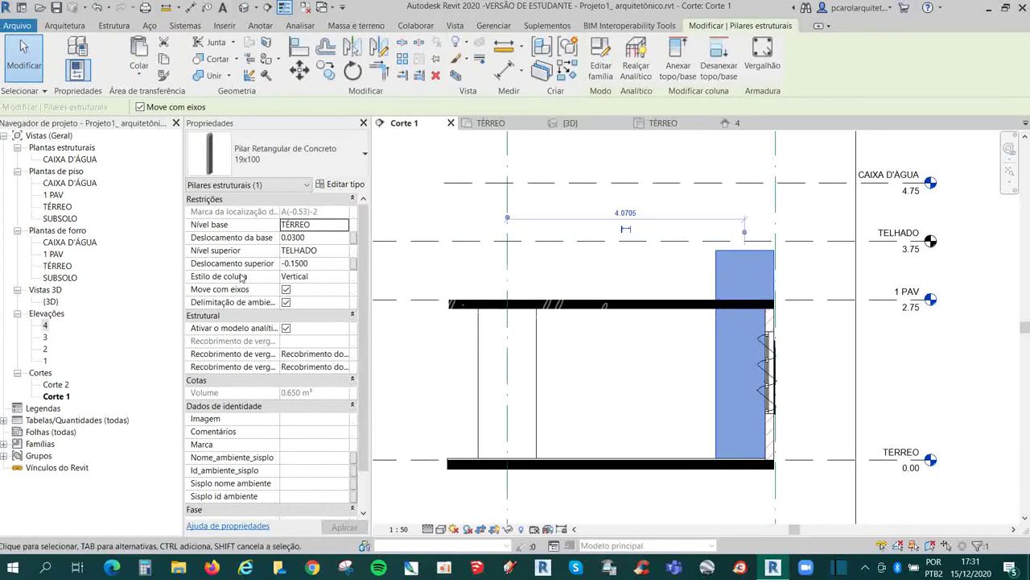
{"action": "left_click", "coordinate": [660, 389]}
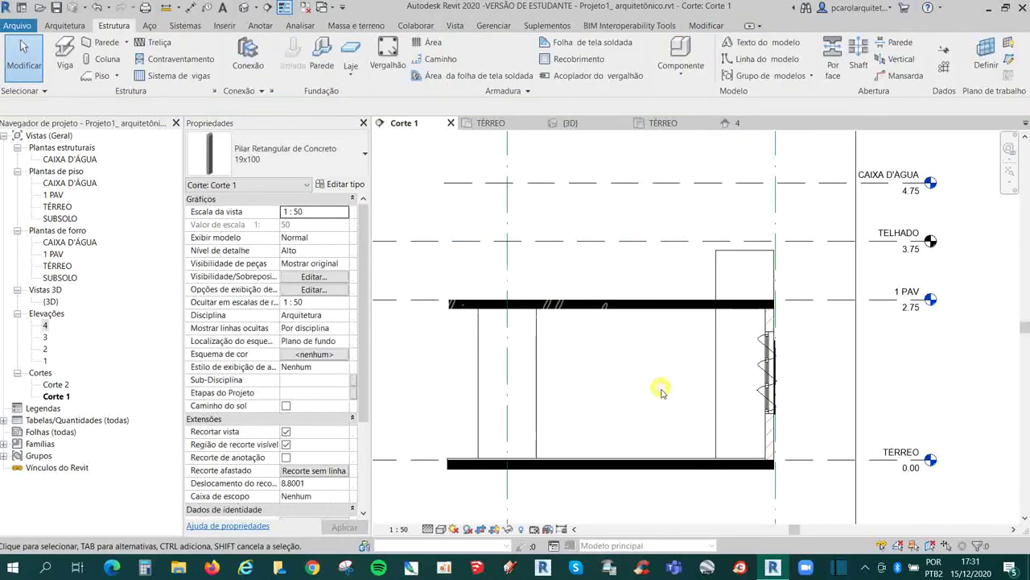
Start a structural column on the TÉRREO floor plan using the Pilar Retangular de Concreto 25x30 type.
{"action": "left_click", "coordinate": [491, 123]}
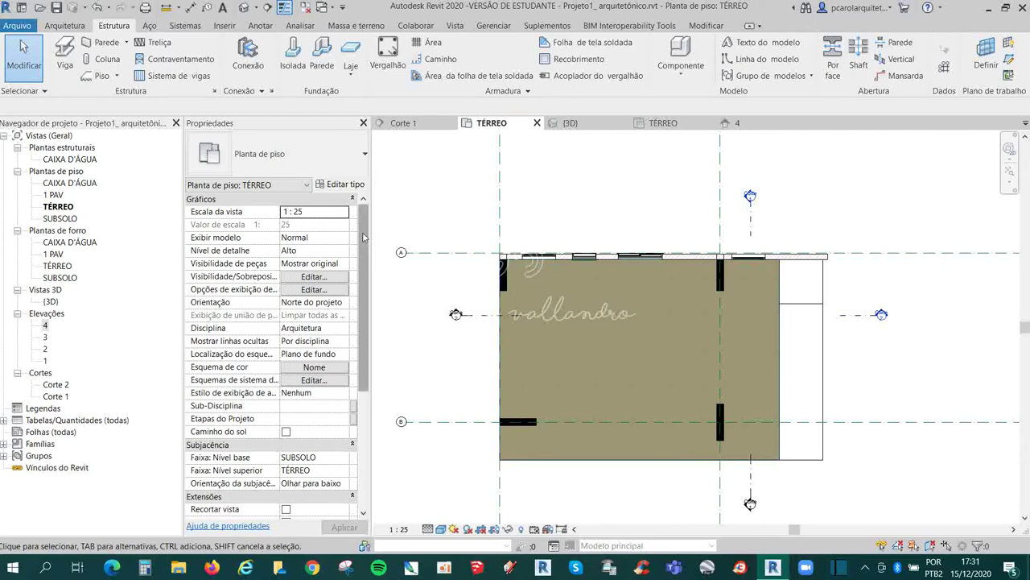
{"action": "left_click", "coordinate": [108, 58]}
{"action": "left_click", "coordinate": [319, 159]}
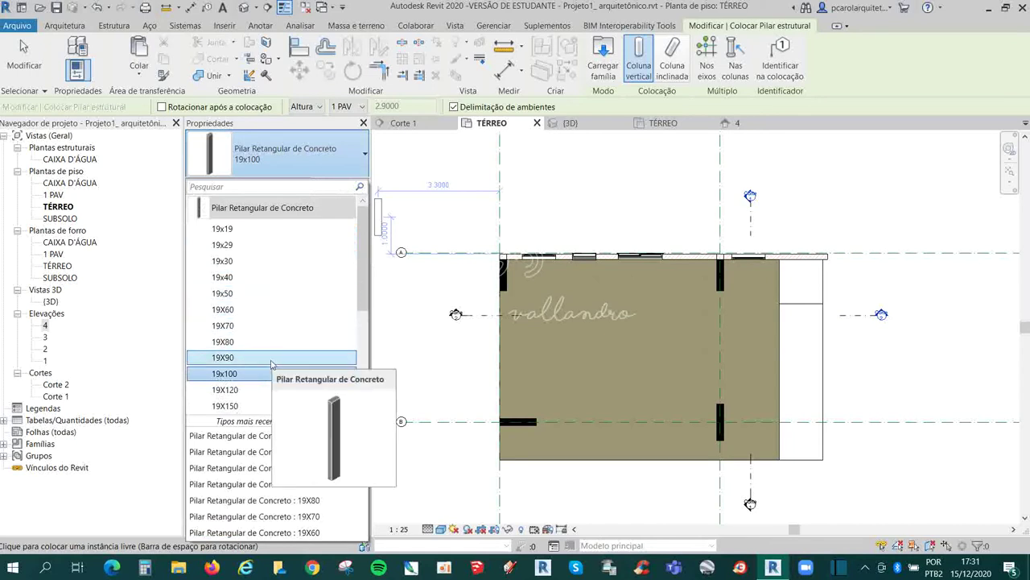
{"action": "scroll", "coordinate": [273, 364], "scroll_direction": "down", "scroll_amount": 2}
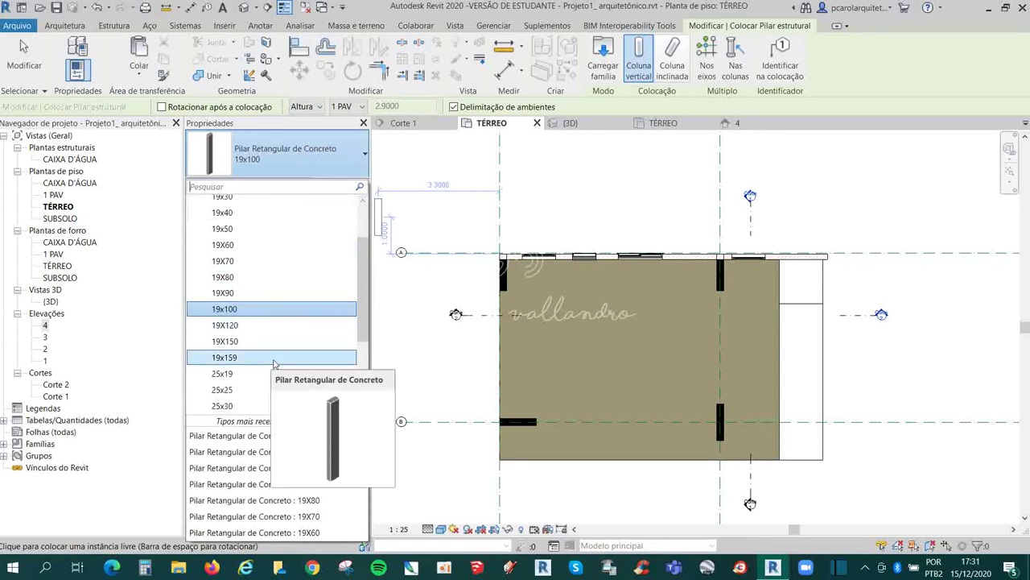
{"action": "left_click", "coordinate": [273, 406]}
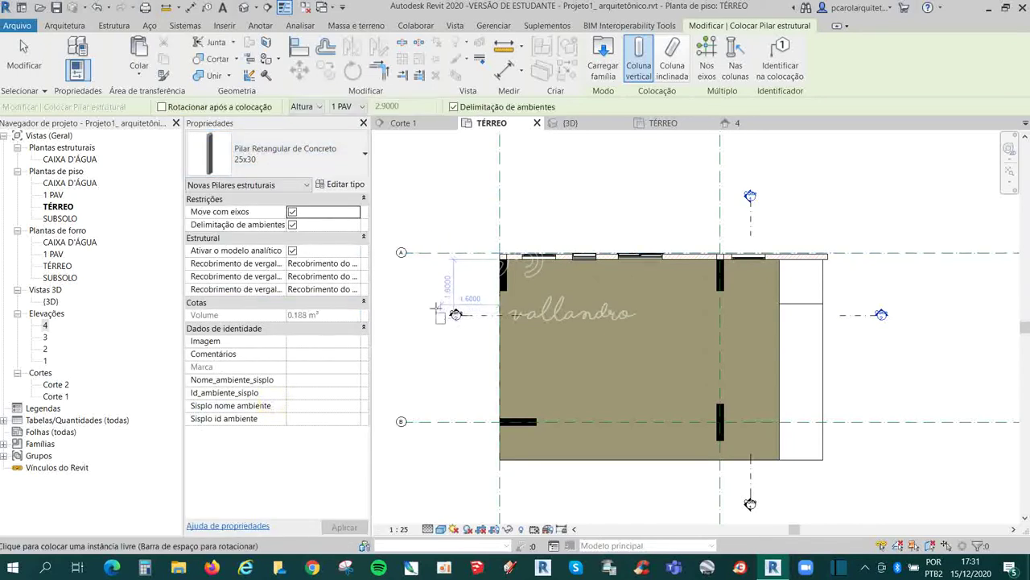
Place the 25x30 column near the slab's upper-right corner as Não conectado with a height of 1.9, and end the placement.
{"action": "left_click", "coordinate": [317, 109]}
{"action": "left_click", "coordinate": [345, 106]}
{"action": "left_click", "coordinate": [361, 107]}
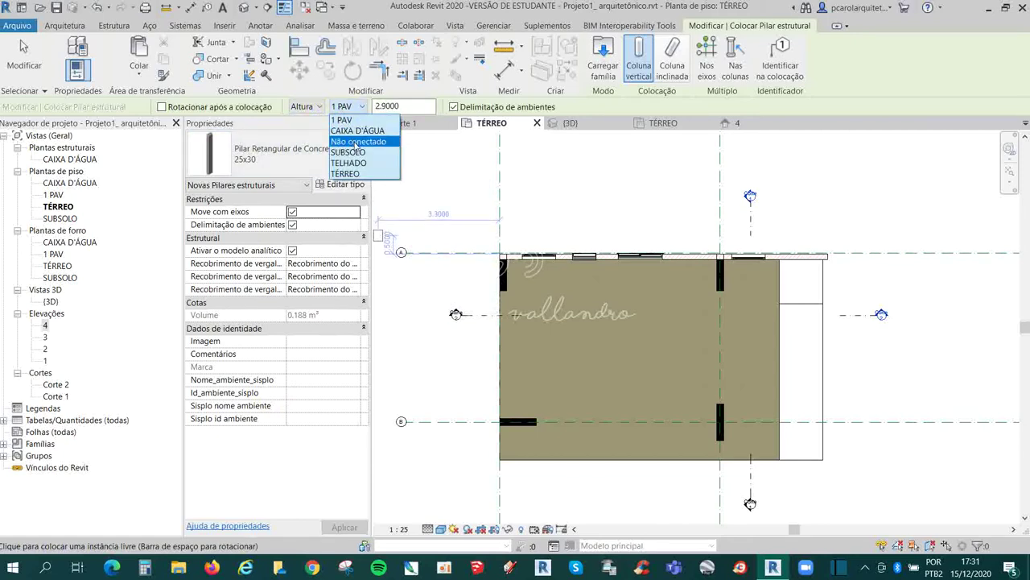
{"action": "left_click", "coordinate": [377, 141]}
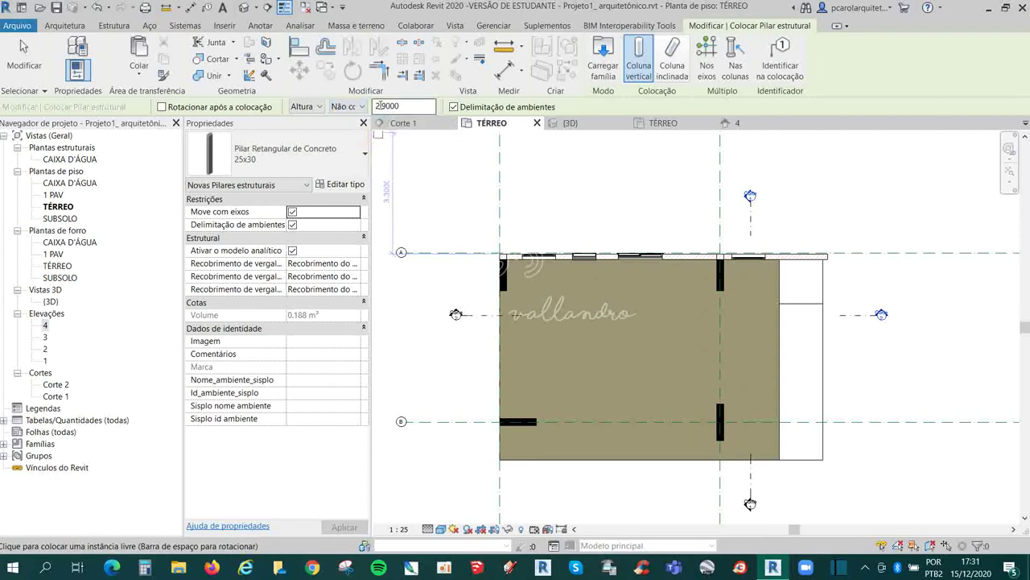
{"action": "left_click", "coordinate": [377, 105]}
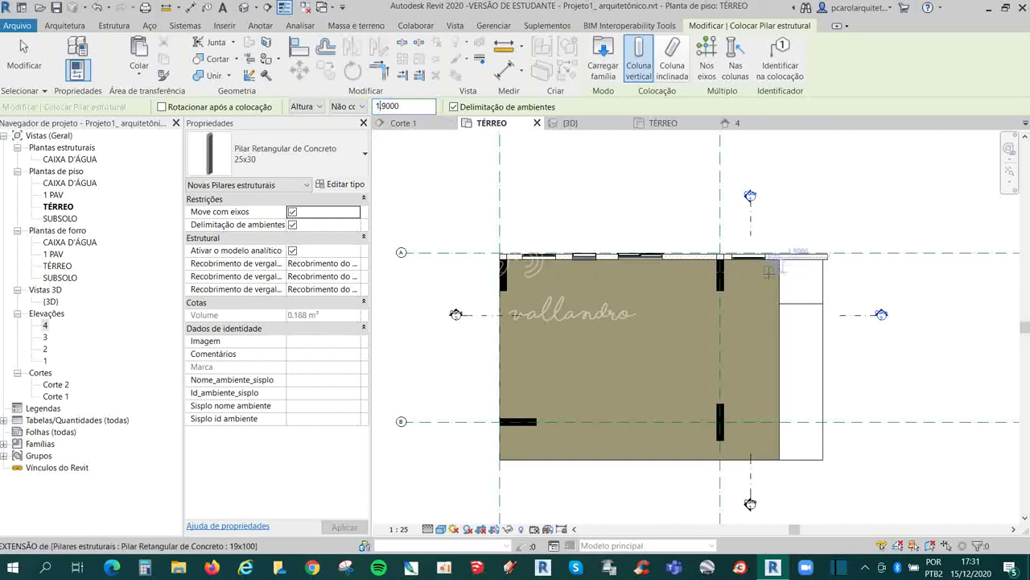
{"action": "scroll", "coordinate": [768, 277], "scroll_direction": "up", "scroll_amount": 3}
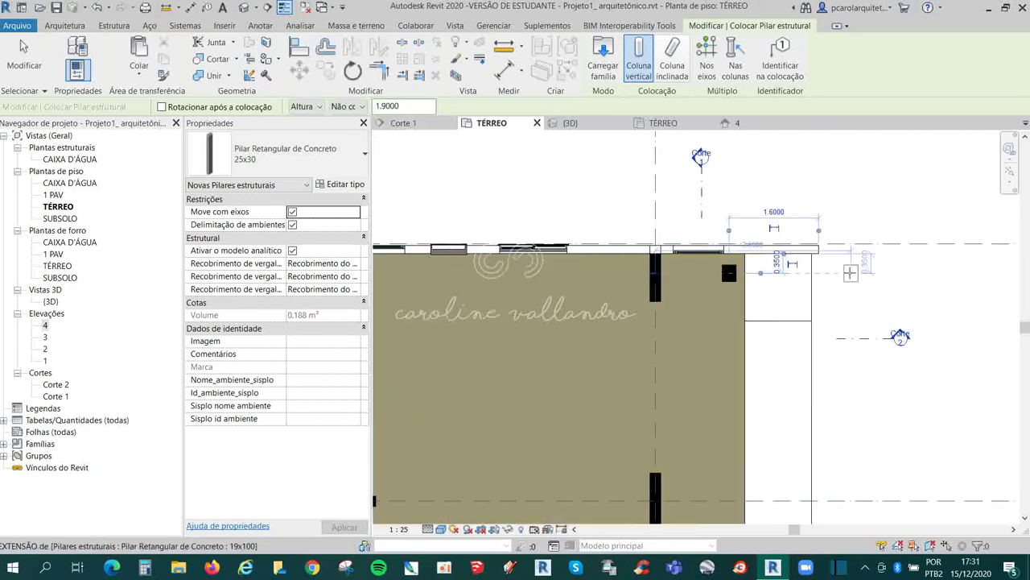
{"action": "scroll", "coordinate": [693, 249], "scroll_direction": "down", "scroll_amount": 2}
{"action": "key", "text": "Escape"}
{"action": "key", "text": "Escape"}
Move the 25x30 column straight down to just above axis B, about 4.1 m from the wall along axis A.
{"action": "left_click", "coordinate": [696, 260]}
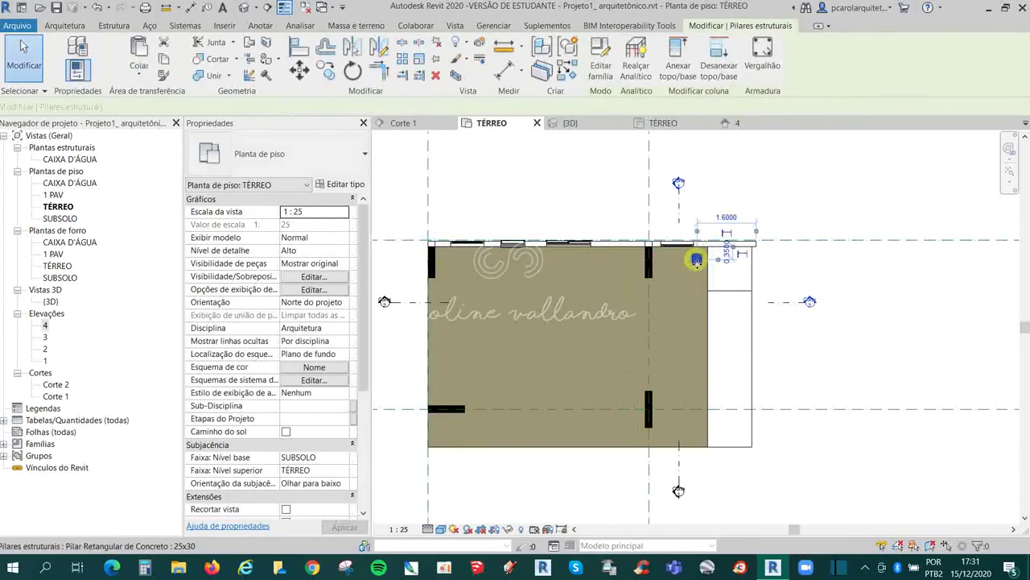
{"action": "left_click_drag", "start_coordinate": [696, 260], "coordinate": [696, 397]}
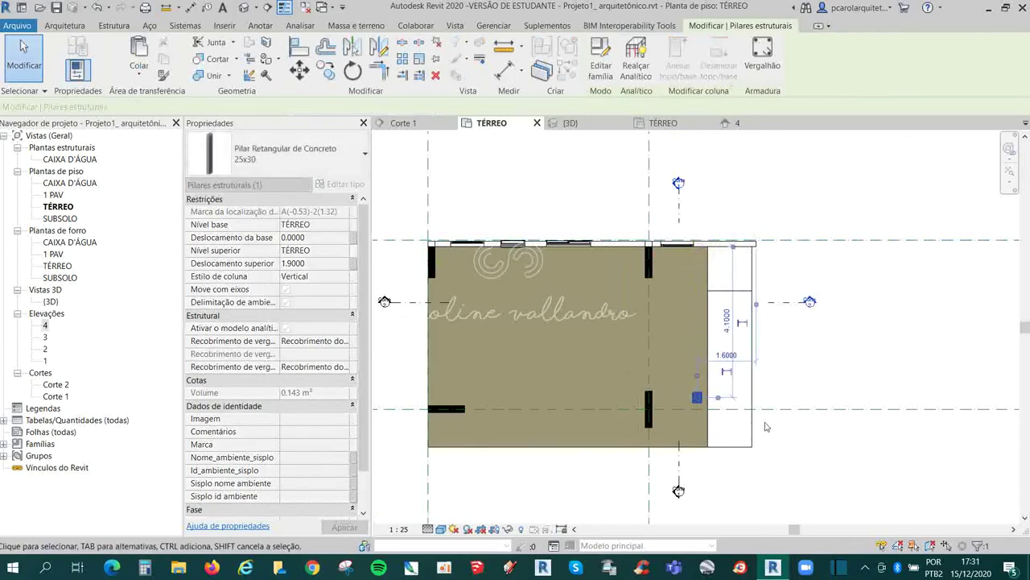
{"action": "left_click", "coordinate": [765, 427]}
{"action": "scroll", "coordinate": [765, 426], "scroll_direction": "up", "scroll_amount": 1}
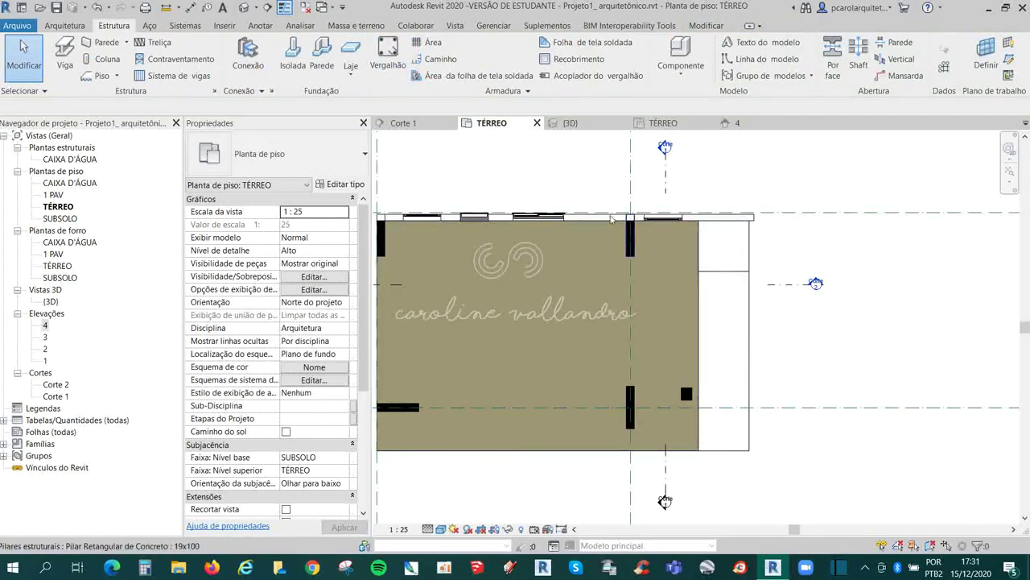
Set the top offset of the 25x30 column to 3.9 from the 3D view and deselect it.
{"action": "left_click", "coordinate": [568, 122]}
{"action": "middle_click_drag", "start_coordinate": [844, 396], "coordinate": [613, 411], "text": "shift"}
{"action": "scroll", "coordinate": [840, 408], "scroll_direction": "down", "scroll_amount": 3}
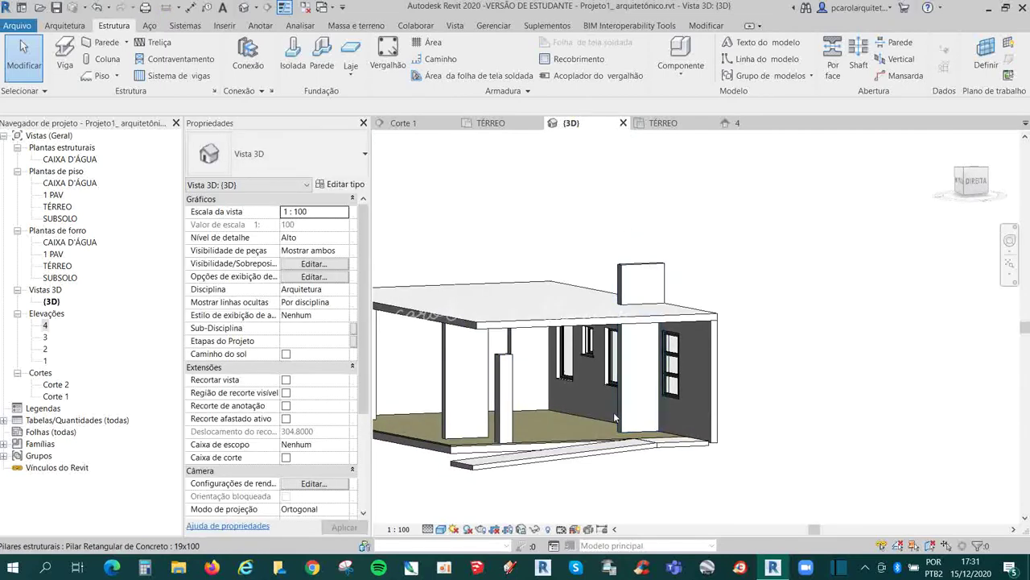
{"action": "left_click", "coordinate": [503, 395]}
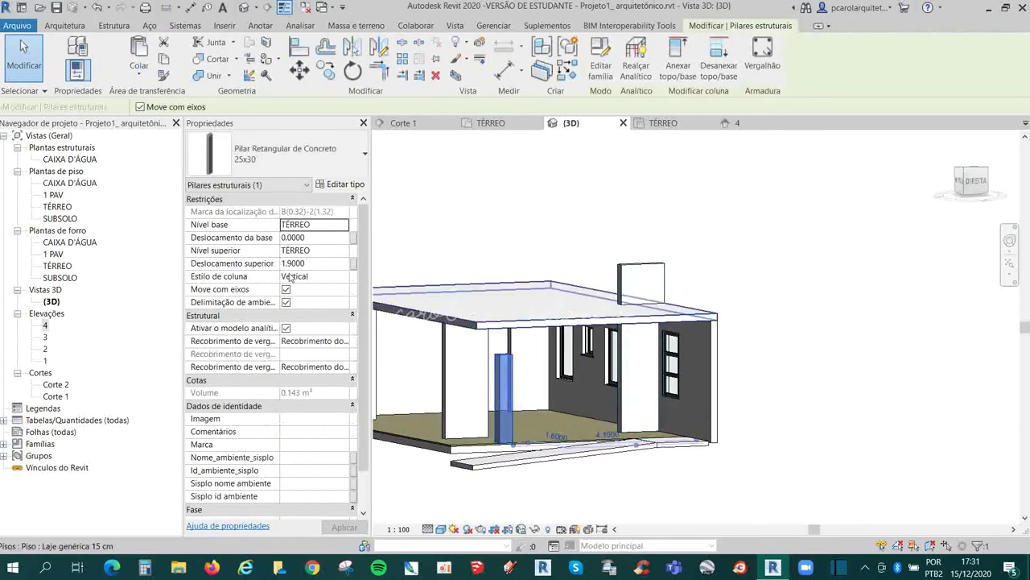
{"action": "left_click", "coordinate": [308, 264]}
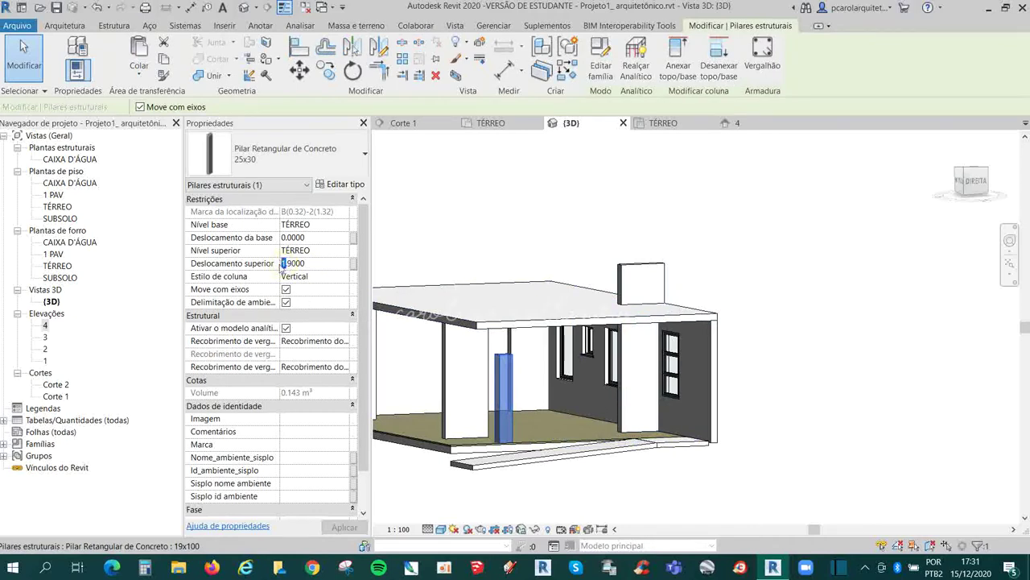
{"action": "type", "text": "3"}
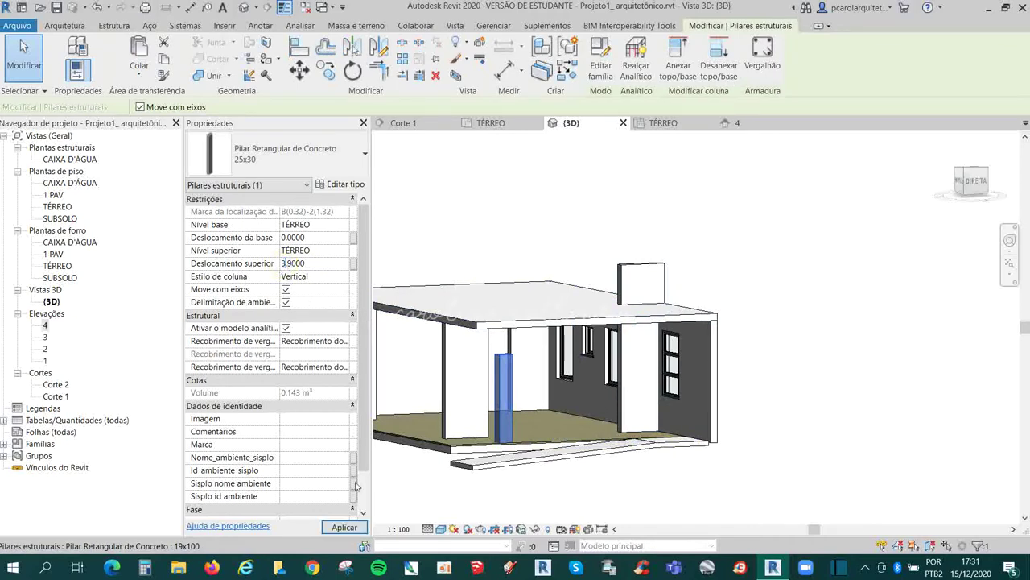
{"action": "left_click", "coordinate": [345, 526]}
{"action": "left_click", "coordinate": [795, 240]}
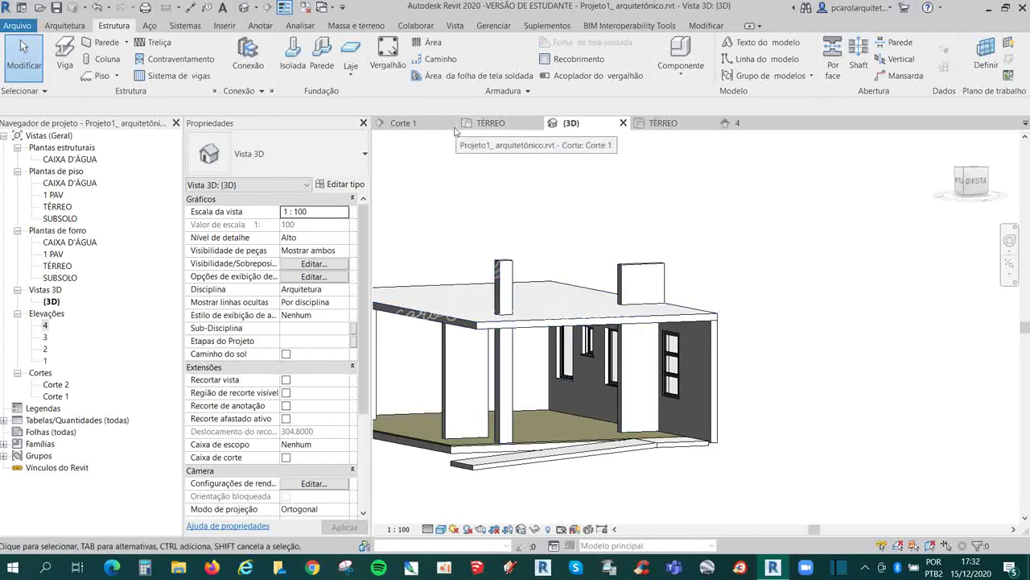
Move the Corte 1 section line on TÉRREO to the right, just past the 25x30 column, and open the Corte 1 view.
{"action": "left_click", "coordinate": [402, 122]}
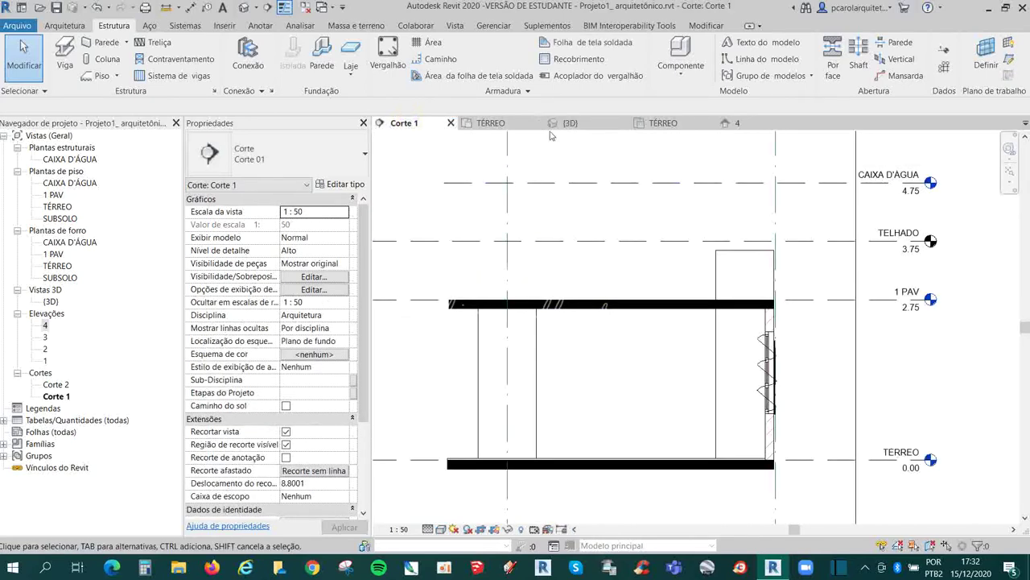
{"action": "left_click", "coordinate": [507, 135]}
{"action": "left_click", "coordinate": [490, 122]}
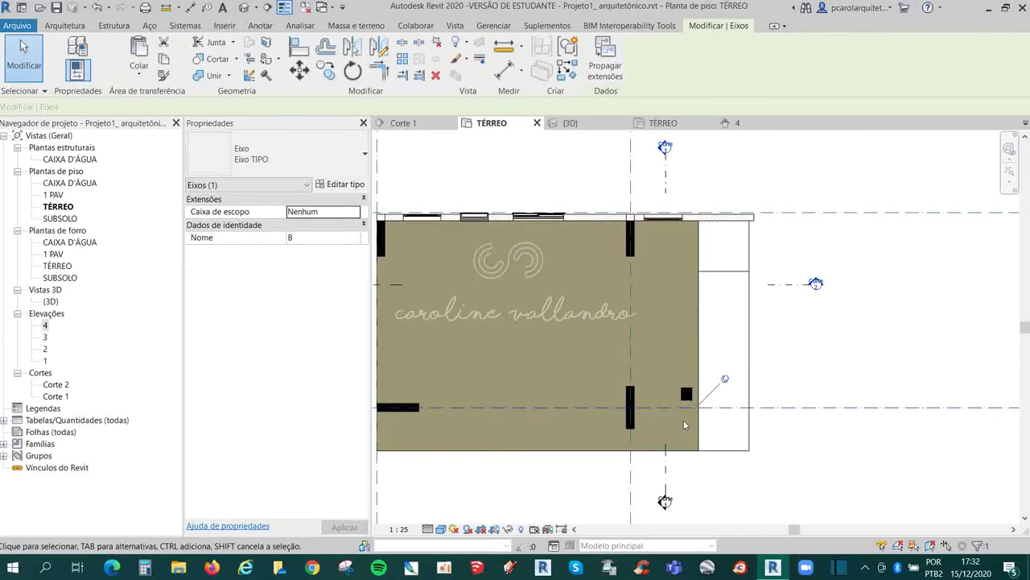
{"action": "scroll", "coordinate": [684, 425], "scroll_direction": "down", "scroll_amount": 3}
{"action": "scroll", "coordinate": [627, 346], "scroll_direction": "up", "scroll_amount": 1}
{"action": "left_click", "coordinate": [658, 226]}
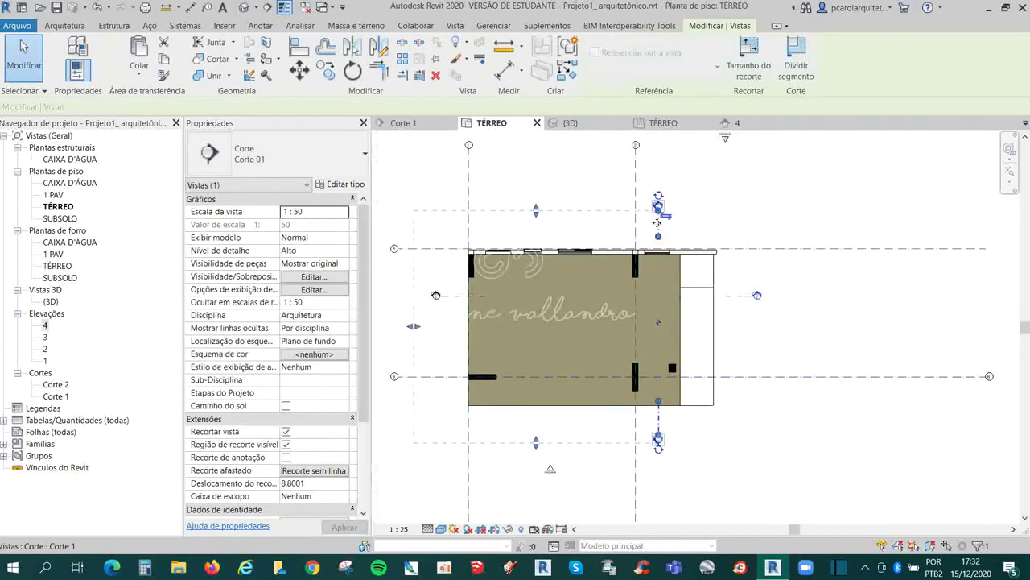
{"action": "left_click_drag", "start_coordinate": [657, 223], "coordinate": [678, 222]}
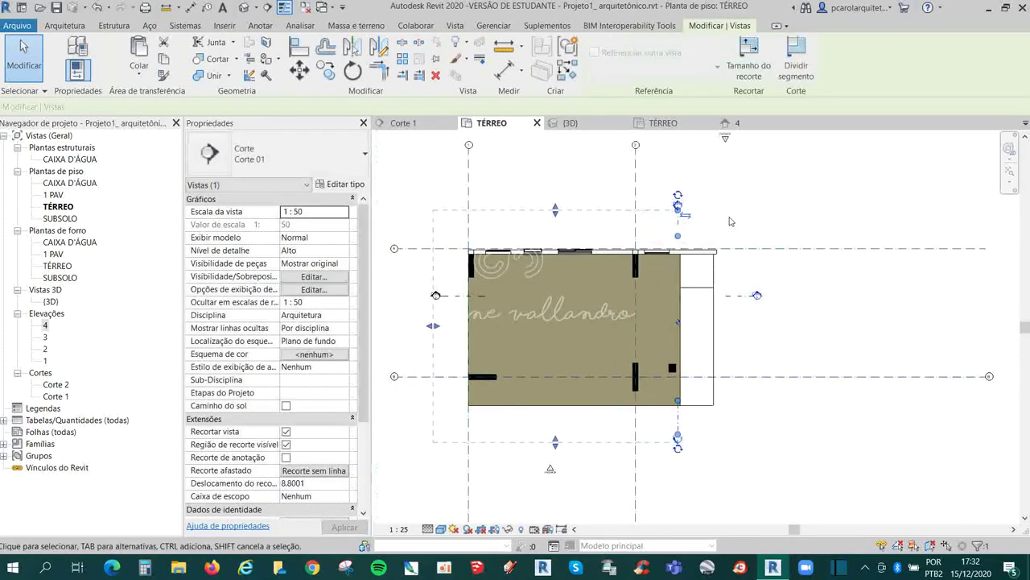
{"action": "key", "text": "Escape"}
{"action": "left_click", "coordinate": [403, 122]}
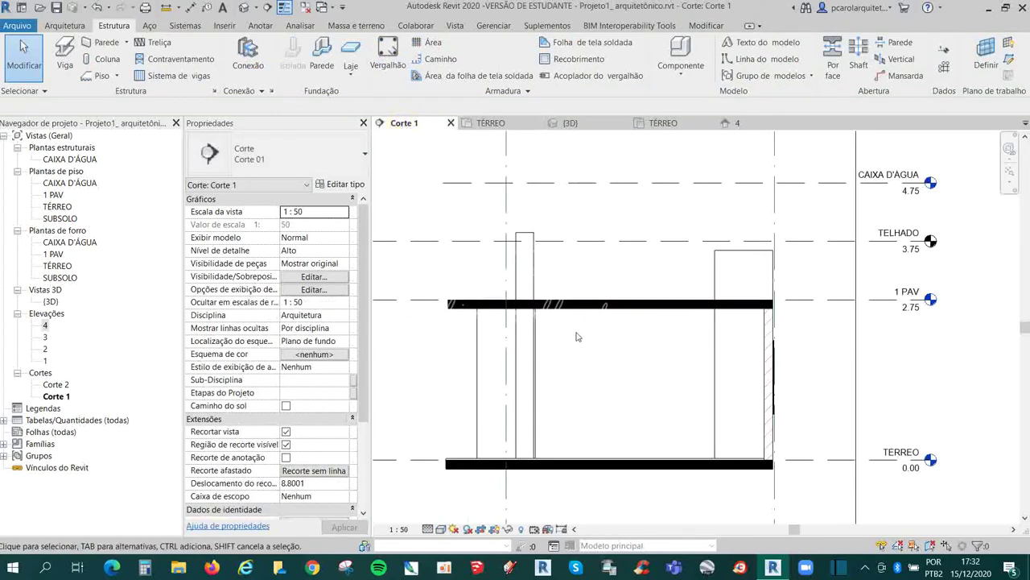
{"action": "left_click", "coordinate": [541, 278]}
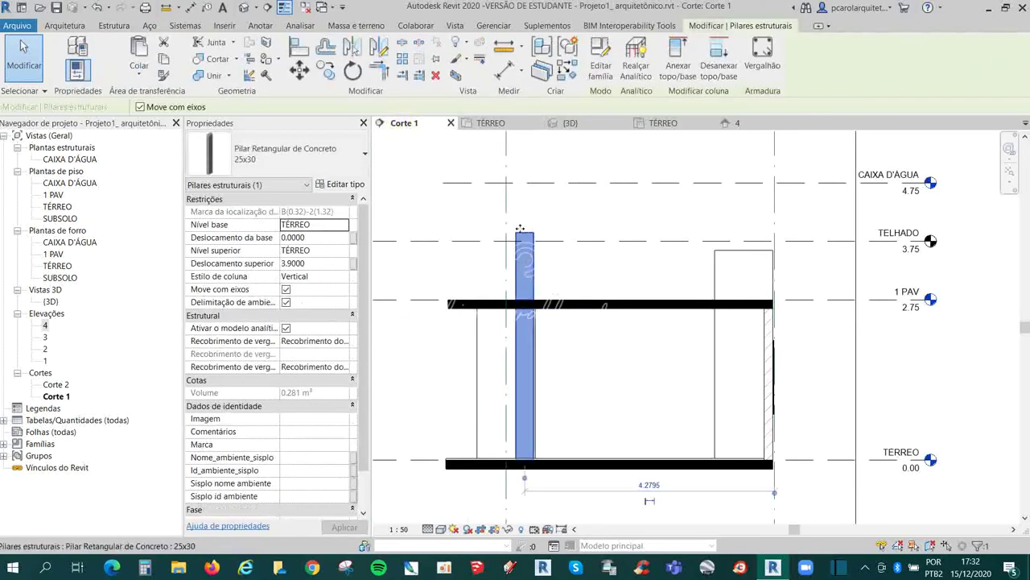
{"action": "key", "text": "a"}
{"action": "key", "text": "l"}
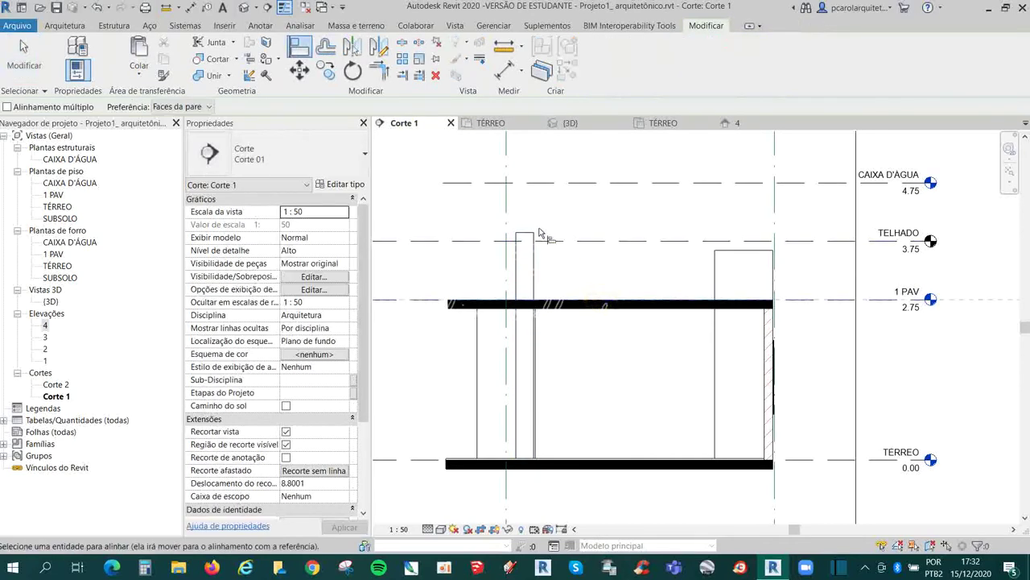
{"action": "key", "text": "Escape"}
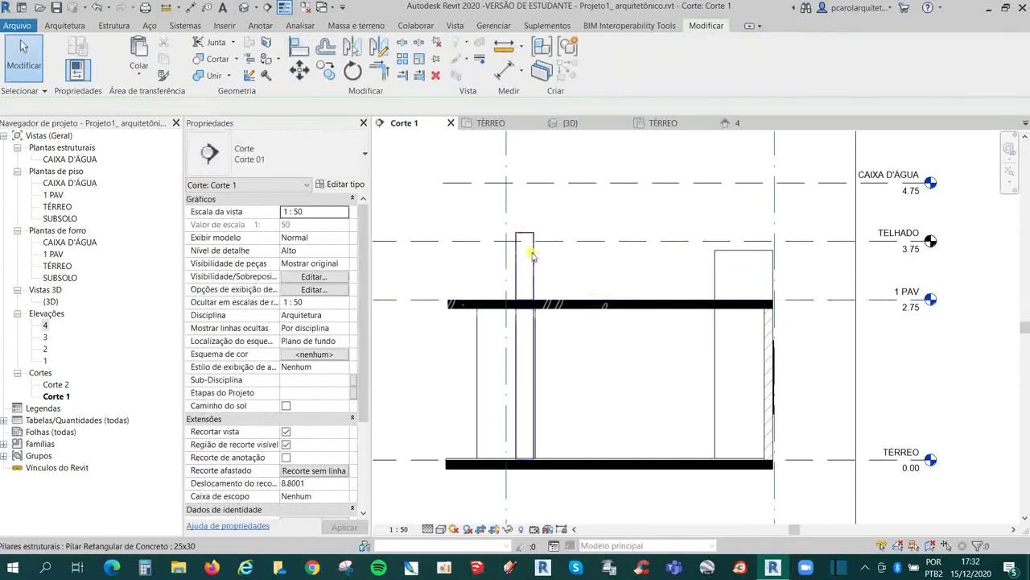
{"action": "left_click", "coordinate": [532, 254]}
{"action": "left_click", "coordinate": [323, 266]}
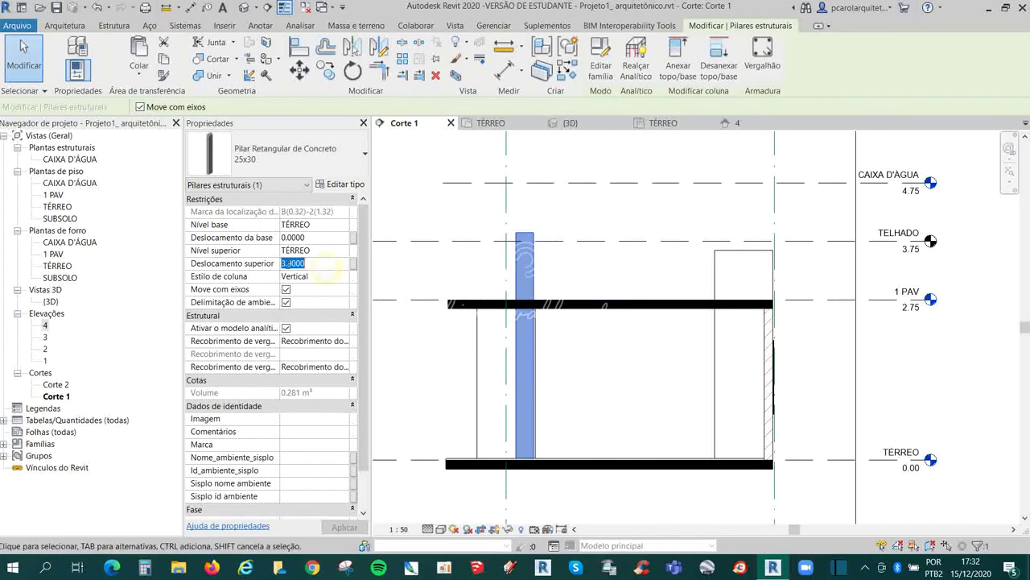
{"action": "left_click", "coordinate": [283, 263]}
{"action": "left_click", "coordinate": [739, 360]}
Set the base offset of the 25x30 column to 0.03 in Corte 1.
{"action": "left_click", "coordinate": [515, 439]}
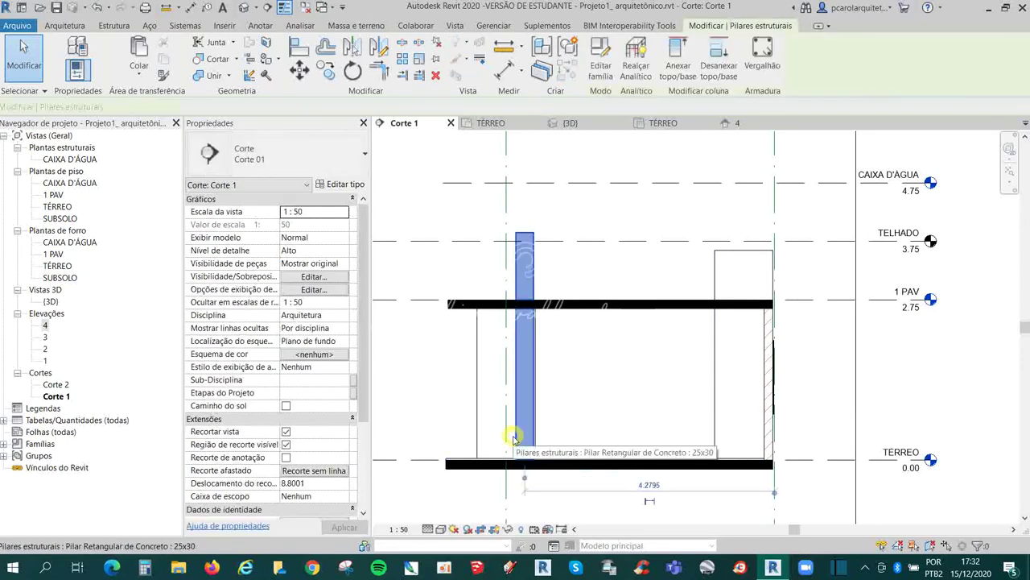
{"action": "left_click", "coordinate": [515, 439]}
{"action": "left_click", "coordinate": [292, 238]}
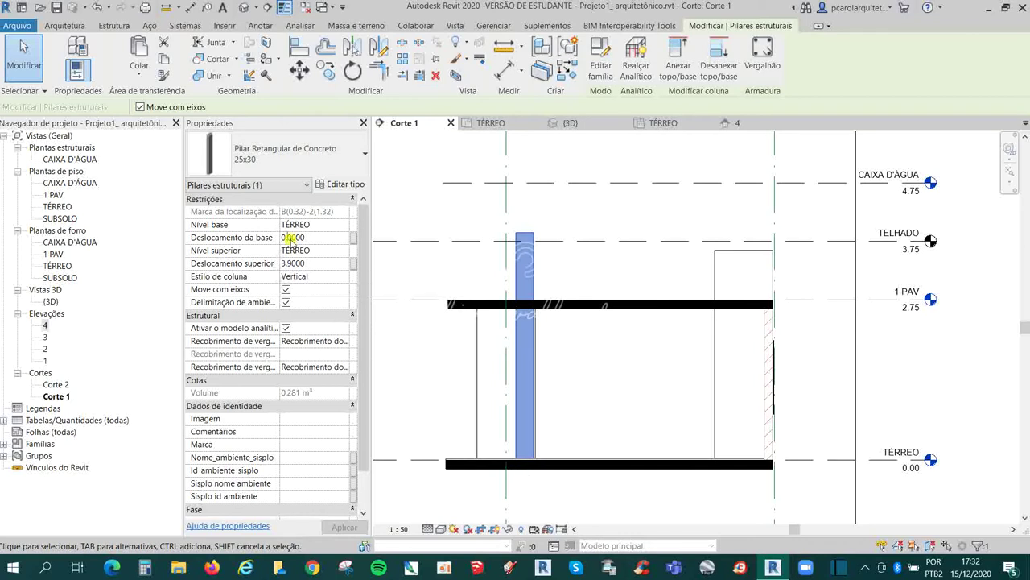
{"action": "type", "text": "0.03"}
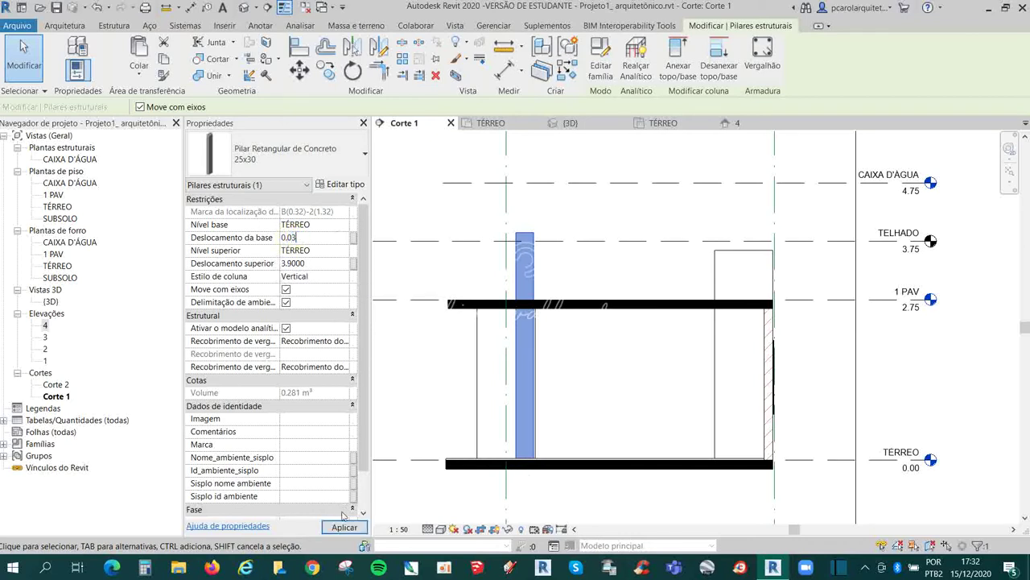
{"action": "left_click", "coordinate": [345, 526]}
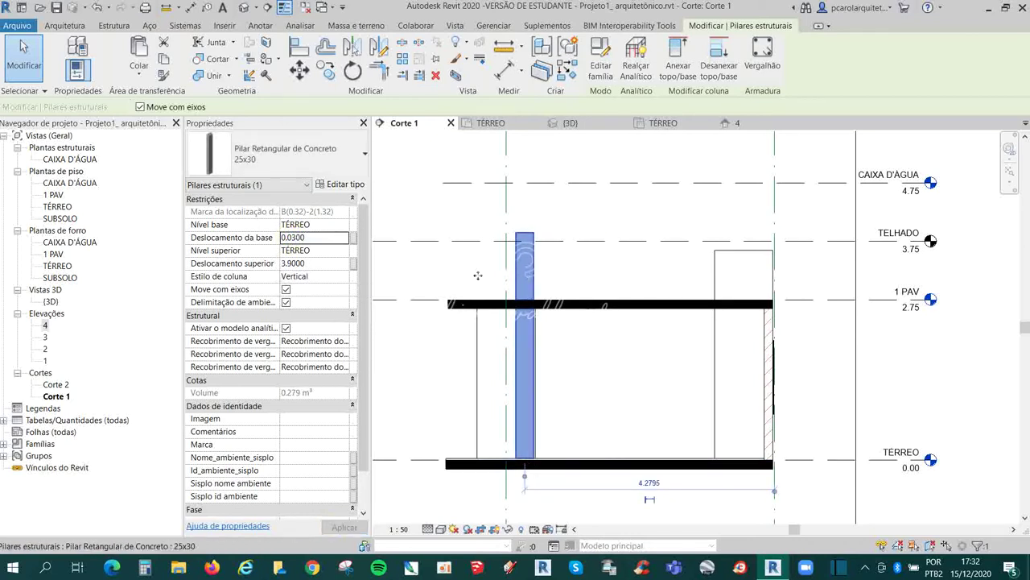
Set the top offset of the 25x30 column to 2.75.
{"action": "left_click", "coordinate": [306, 263]}
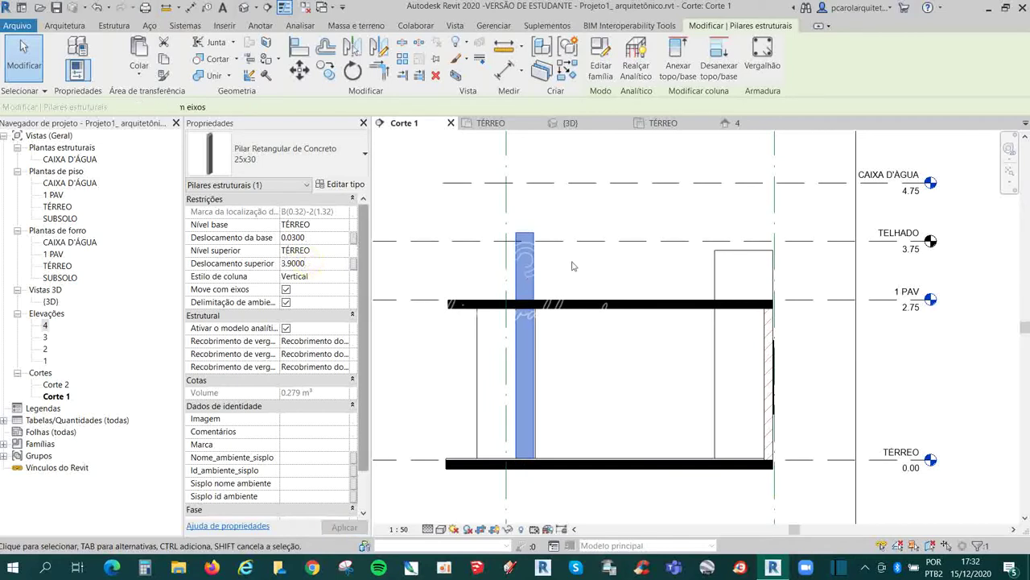
{"action": "left_click", "coordinate": [288, 263]}
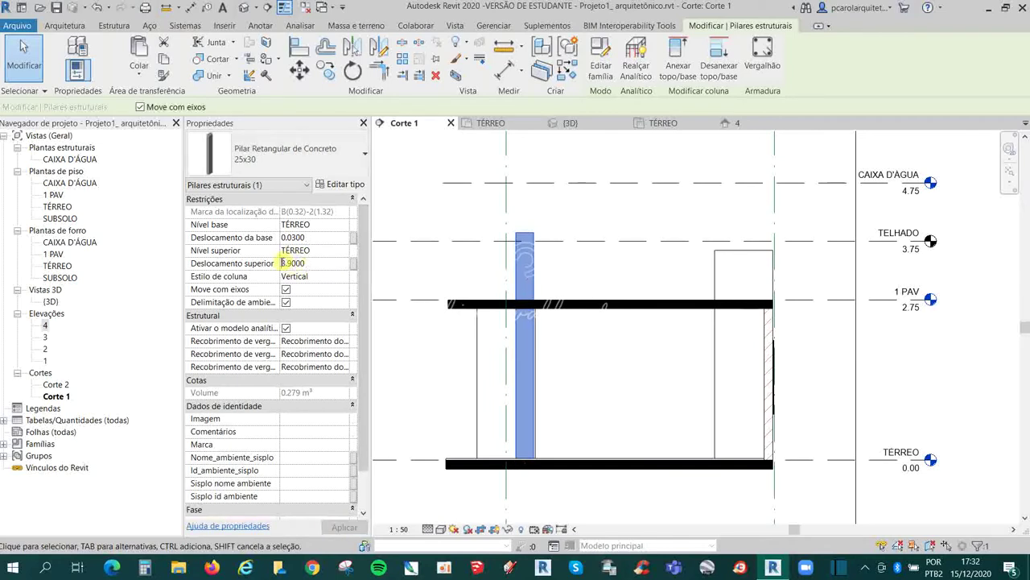
{"action": "type", "text": "2."}
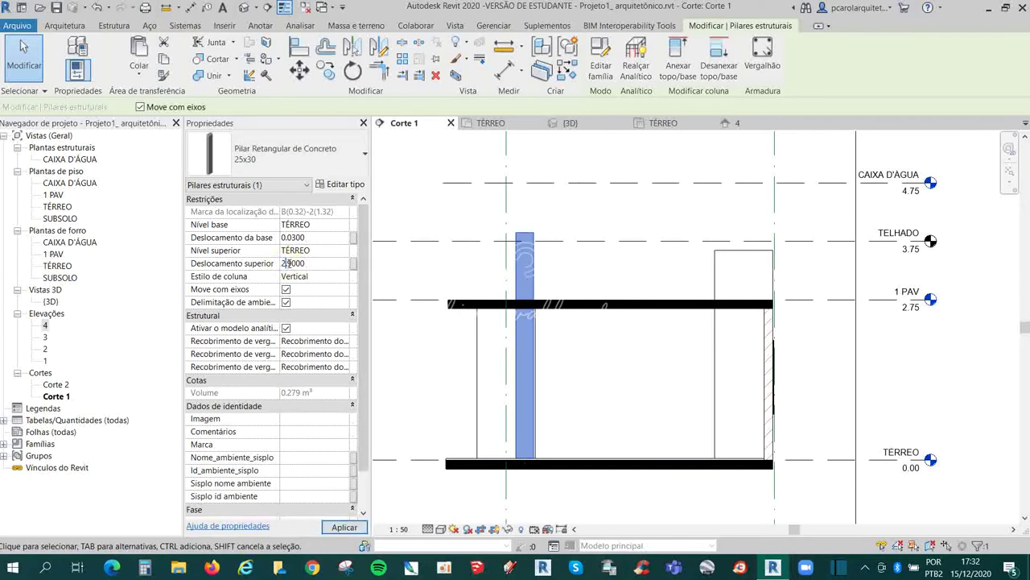
{"action": "type", "text": "75"}
{"action": "left_click", "coordinate": [344, 526]}
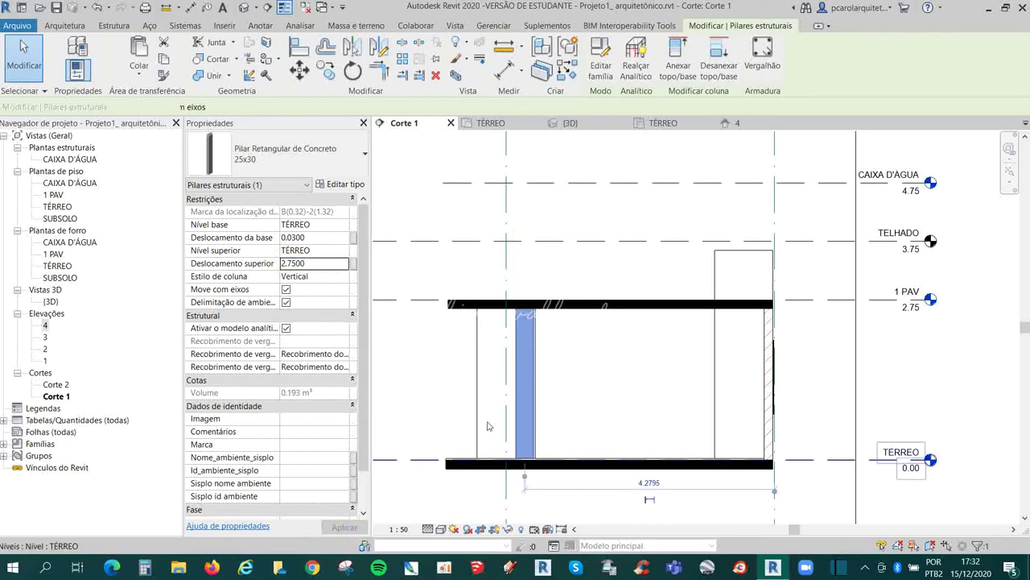
Reselect the 25x30 column to check its level settings and return to the TÉRREO floor plan.
{"action": "left_click", "coordinate": [583, 338]}
{"action": "left_click", "coordinate": [520, 345]}
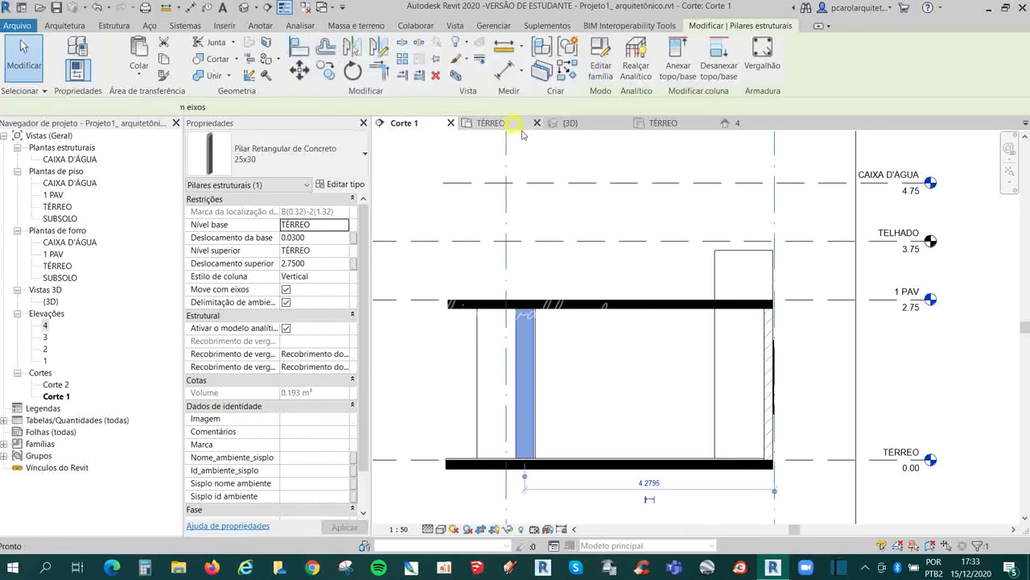
{"action": "left_click", "coordinate": [493, 123]}
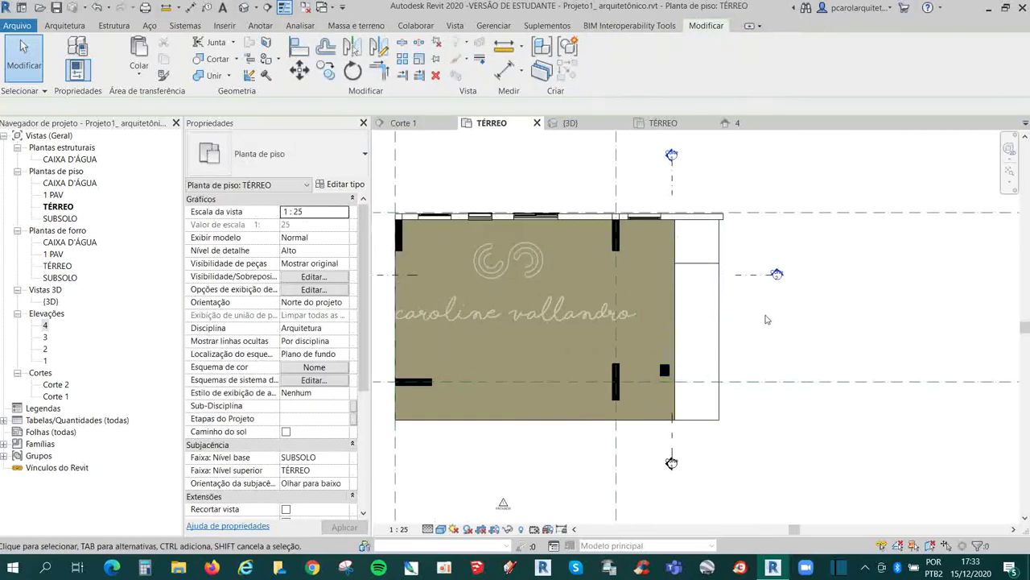
Change the type of the 25x30 concrete column on the TÉRREO plan to 25x90.
{"action": "scroll", "coordinate": [760, 312], "scroll_direction": "down", "scroll_amount": 1}
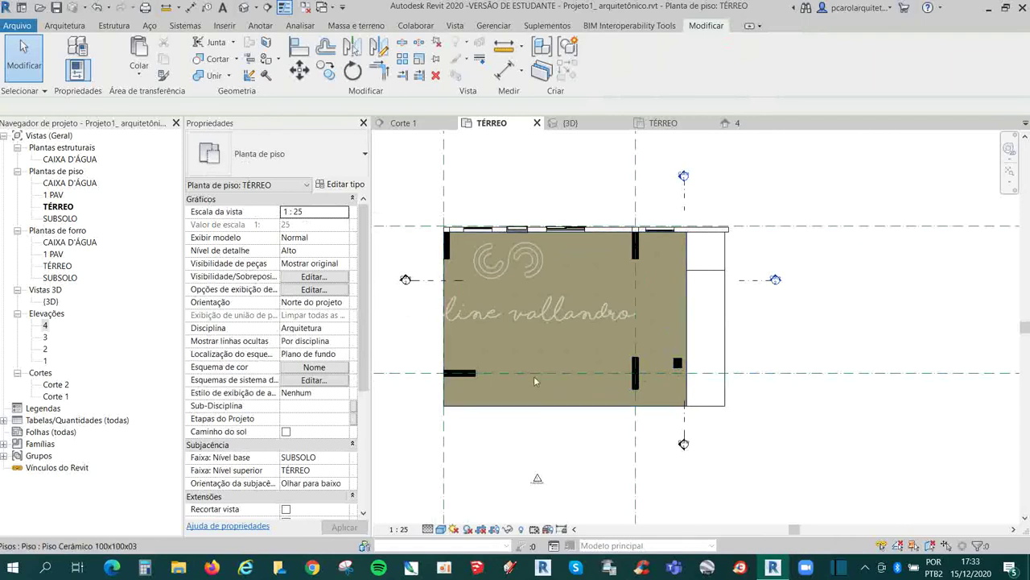
{"action": "scroll", "coordinate": [461, 320], "scroll_direction": "up", "scroll_amount": 1}
{"action": "middle_click_drag", "start_coordinate": [633, 318], "coordinate": [666, 316]}
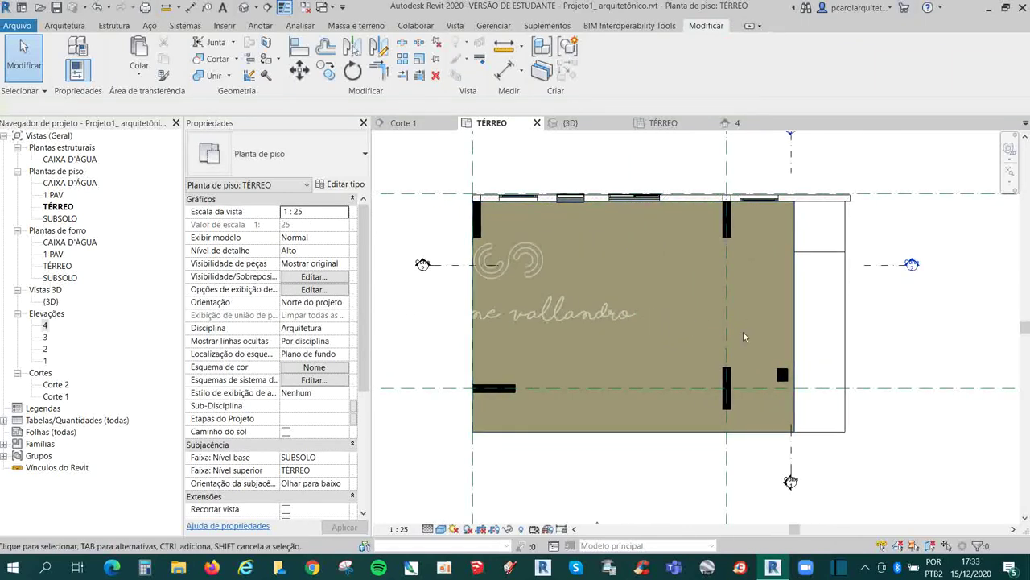
{"action": "left_click", "coordinate": [782, 375]}
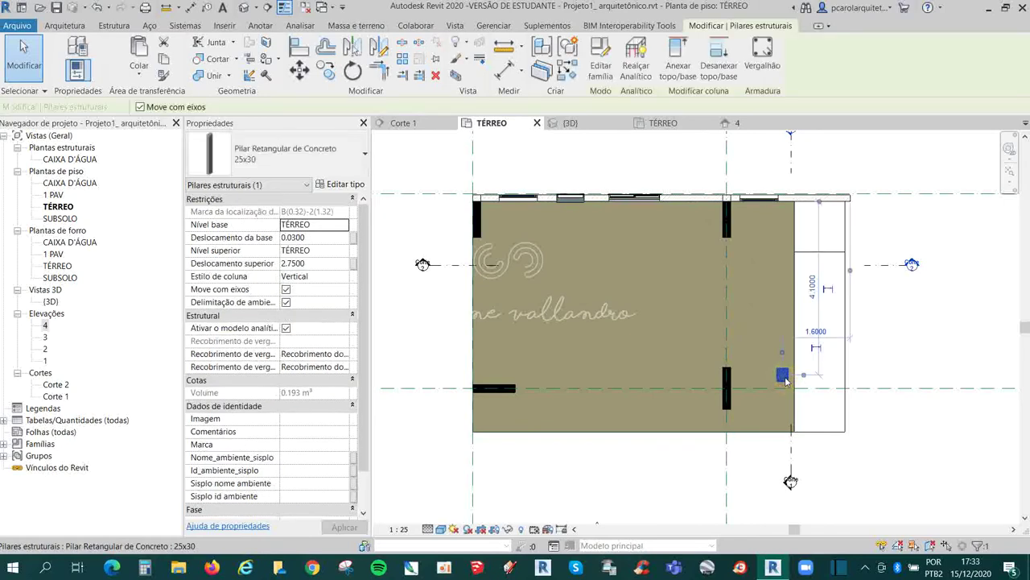
{"action": "left_click", "coordinate": [308, 149]}
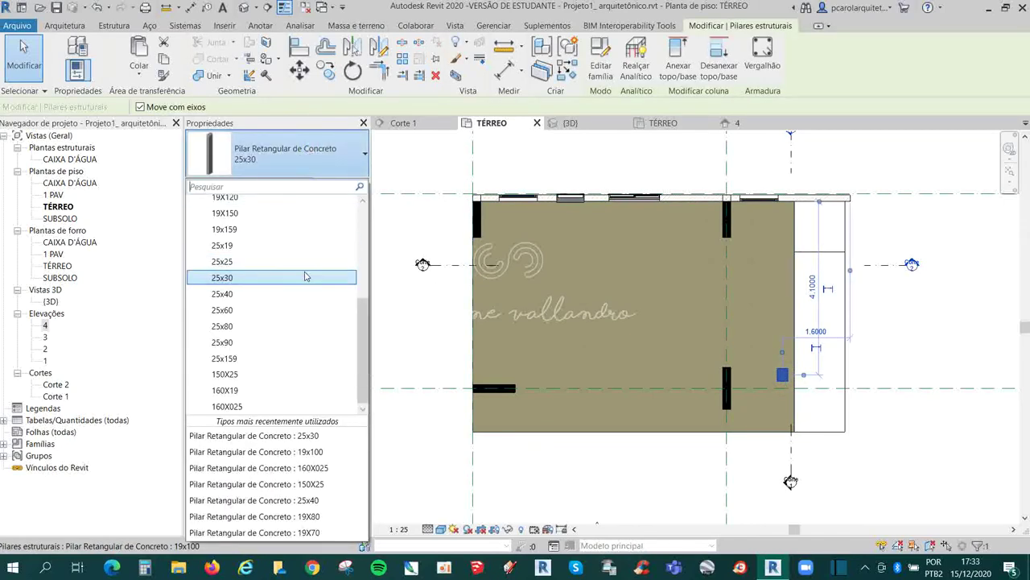
{"action": "left_click", "coordinate": [360, 326]}
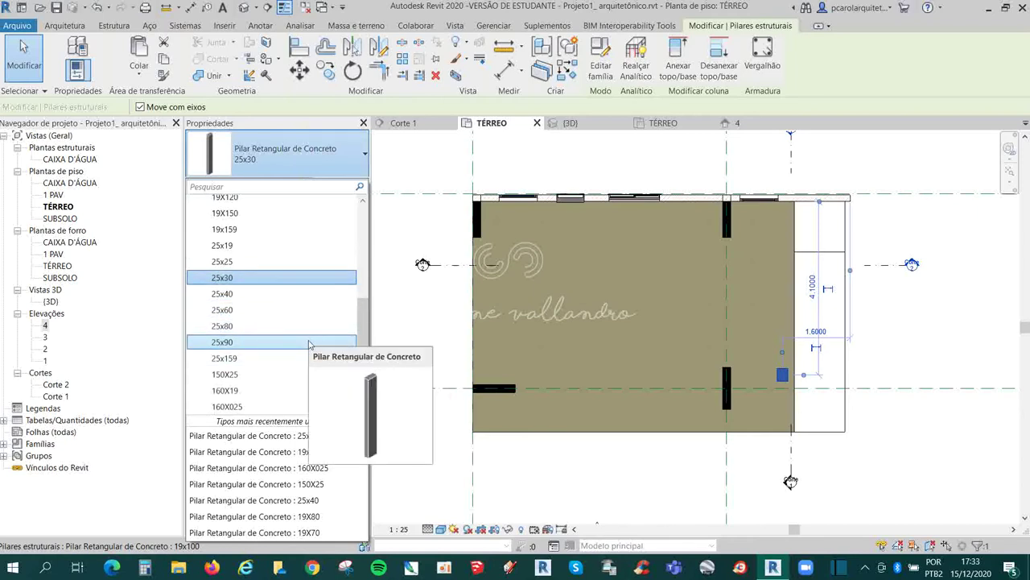
{"action": "scroll", "coordinate": [307, 349], "scroll_direction": "up", "scroll_amount": 2}
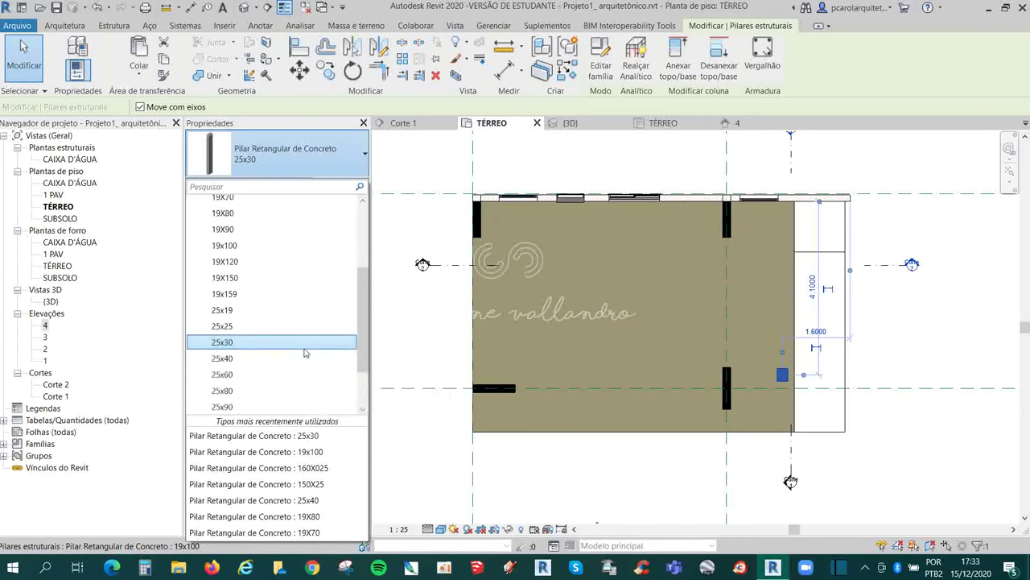
{"action": "scroll", "coordinate": [252, 387], "scroll_direction": "down", "scroll_amount": 1}
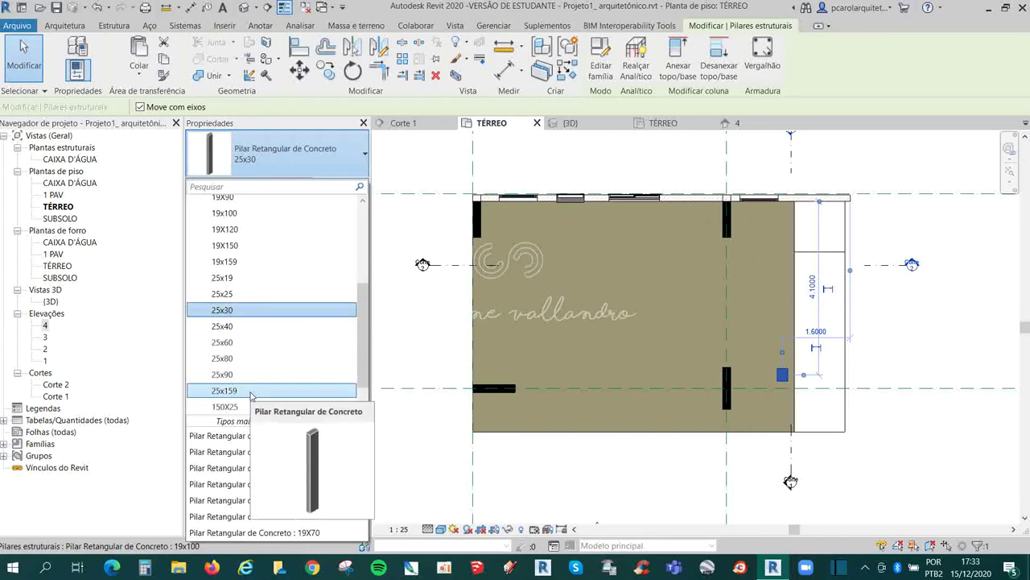
{"action": "left_click", "coordinate": [242, 374]}
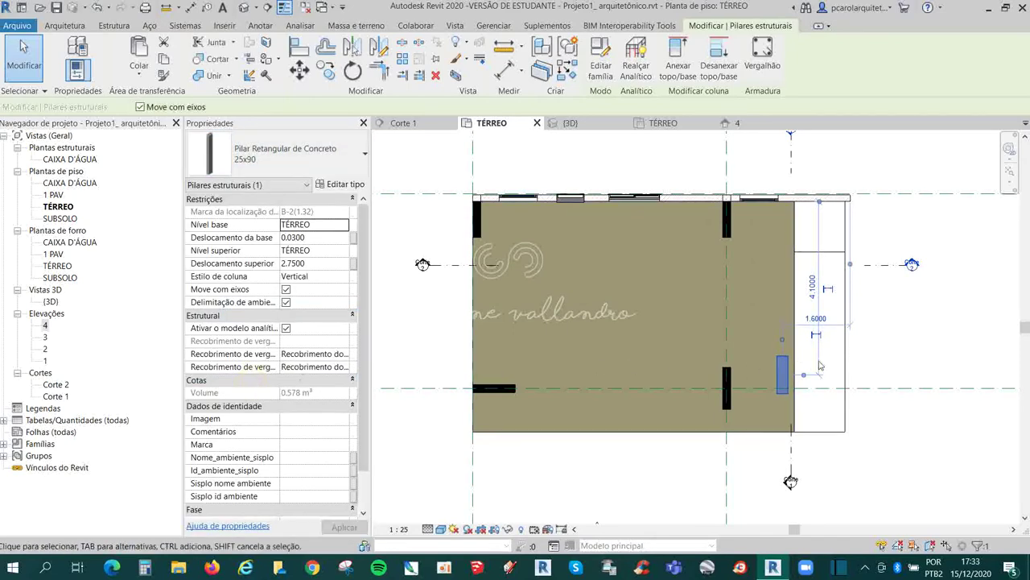
Duplicate the 25x90 column type as 25x100, set its h dimension to 1.00 and deselect the column.
{"action": "left_click", "coordinate": [339, 185]}
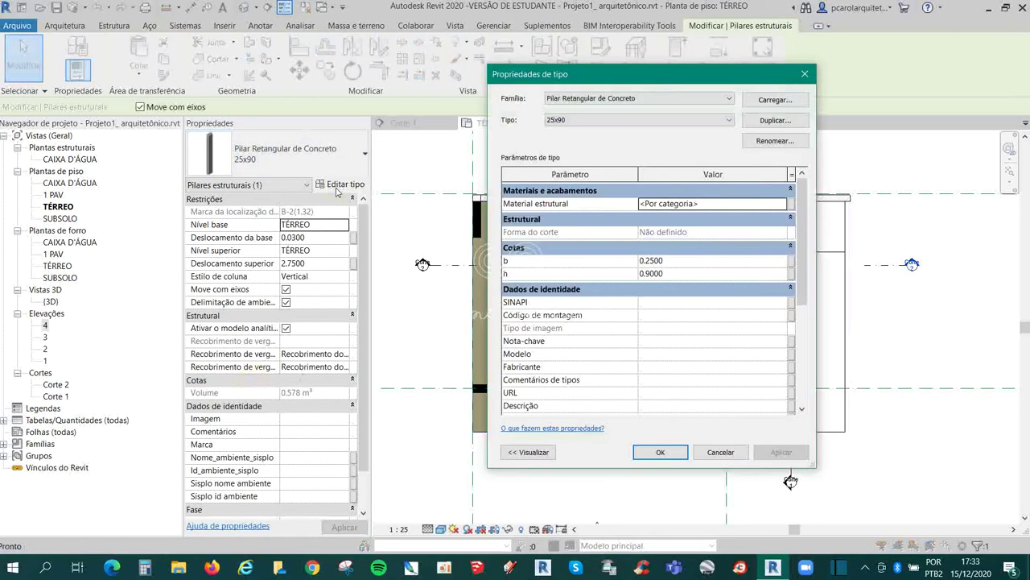
{"action": "left_click", "coordinate": [775, 120]}
{"action": "left_click", "coordinate": [644, 260]}
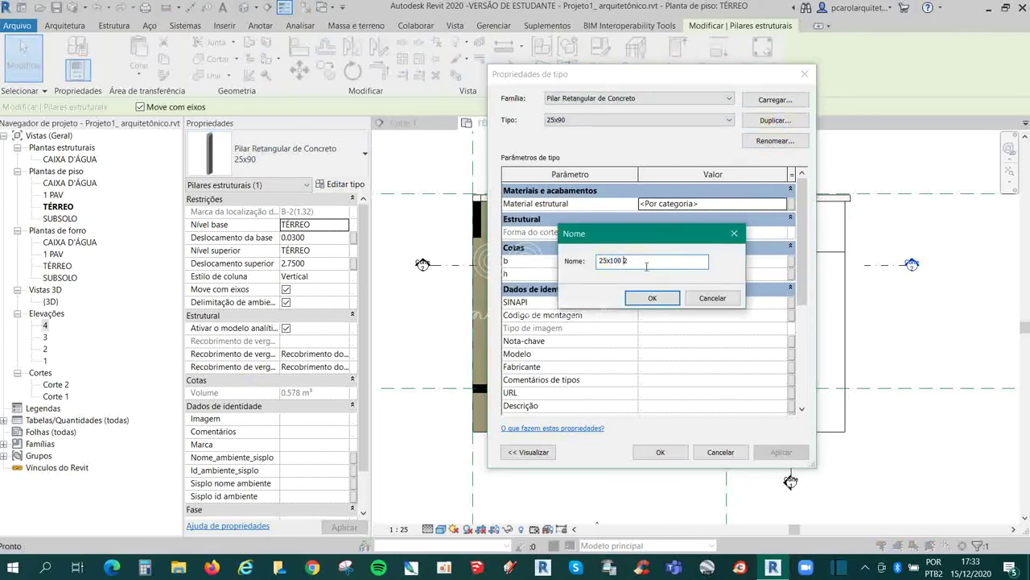
{"action": "left_click", "coordinate": [655, 298]}
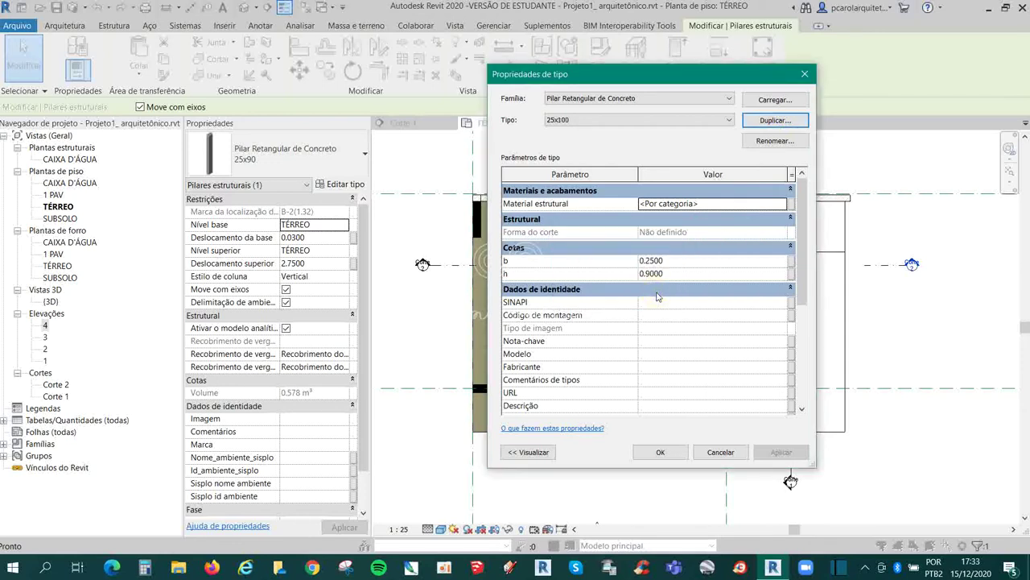
{"action": "left_click", "coordinate": [652, 260]}
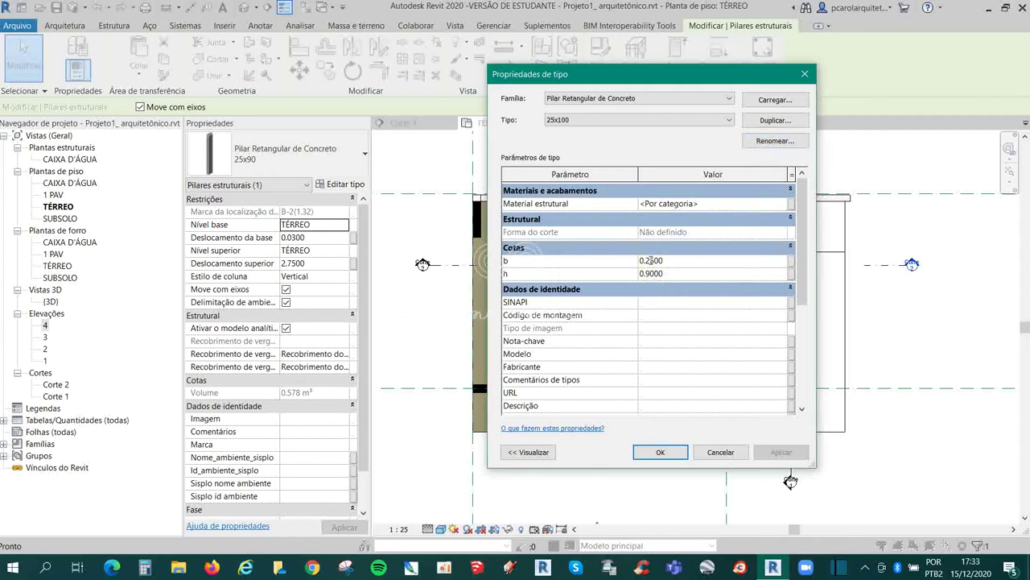
{"action": "left_click", "coordinate": [651, 274]}
{"action": "left_click_drag", "start_coordinate": [644, 274], "coordinate": [688, 273]}
{"action": "left_click", "coordinate": [660, 453]}
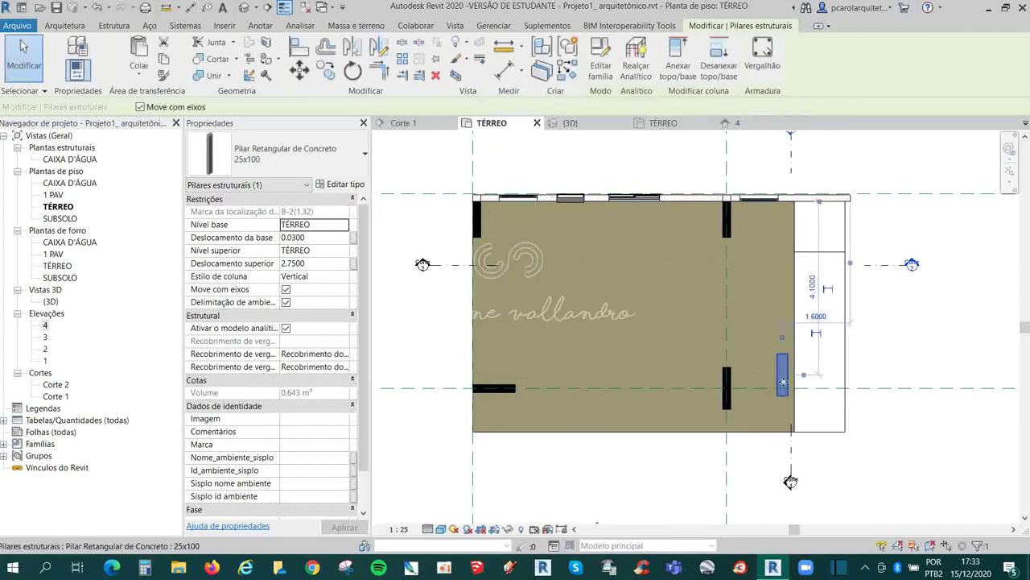
{"action": "left_click", "coordinate": [924, 387]}
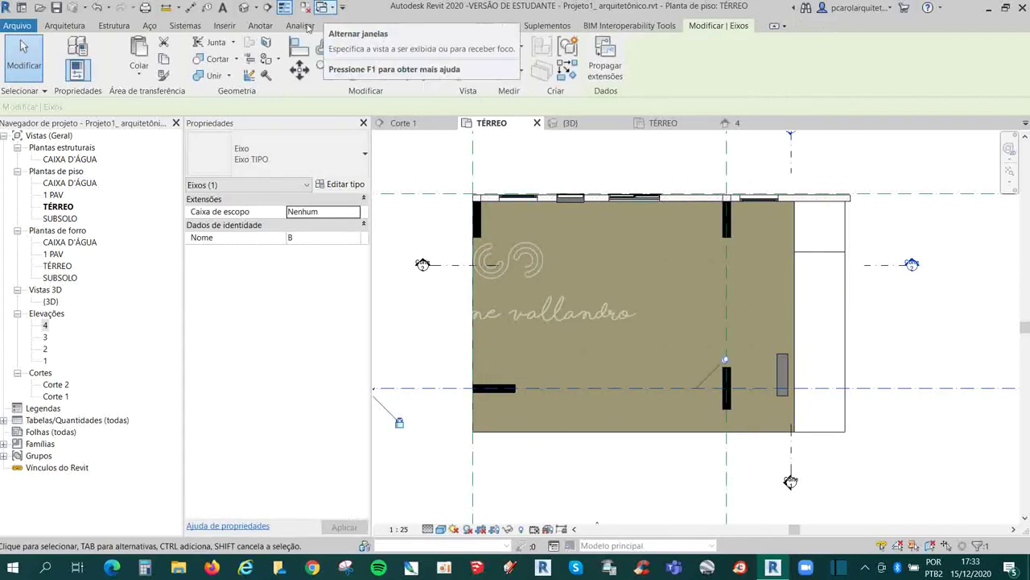
Measure the long side of the 25x100 column with an aligned dimension, without placing it.
{"action": "left_click", "coordinate": [189, 7]}
{"action": "scroll", "coordinate": [784, 380], "scroll_direction": "up", "scroll_amount": 2}
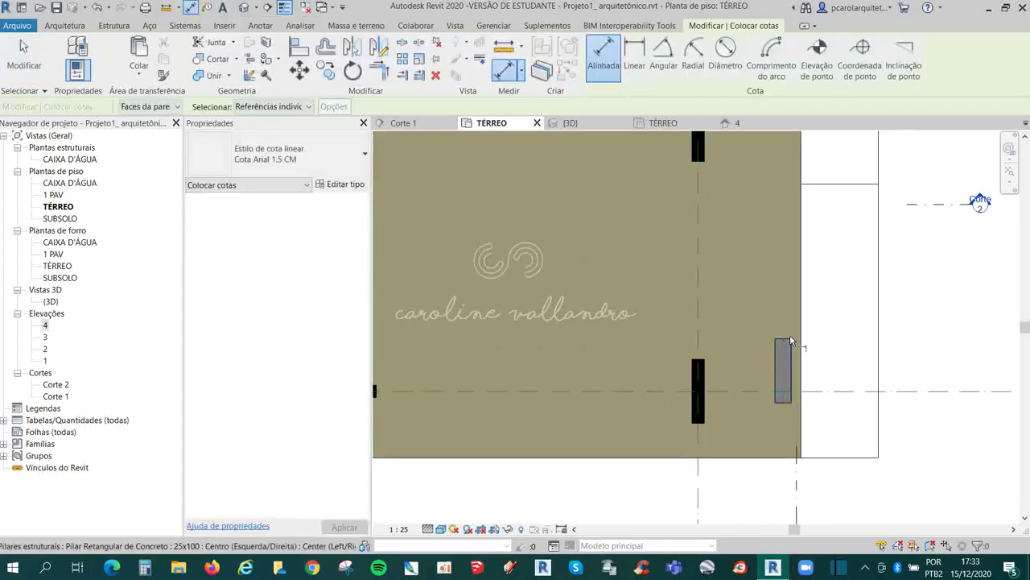
{"action": "scroll", "coordinate": [789, 338], "scroll_direction": "up", "scroll_amount": 2}
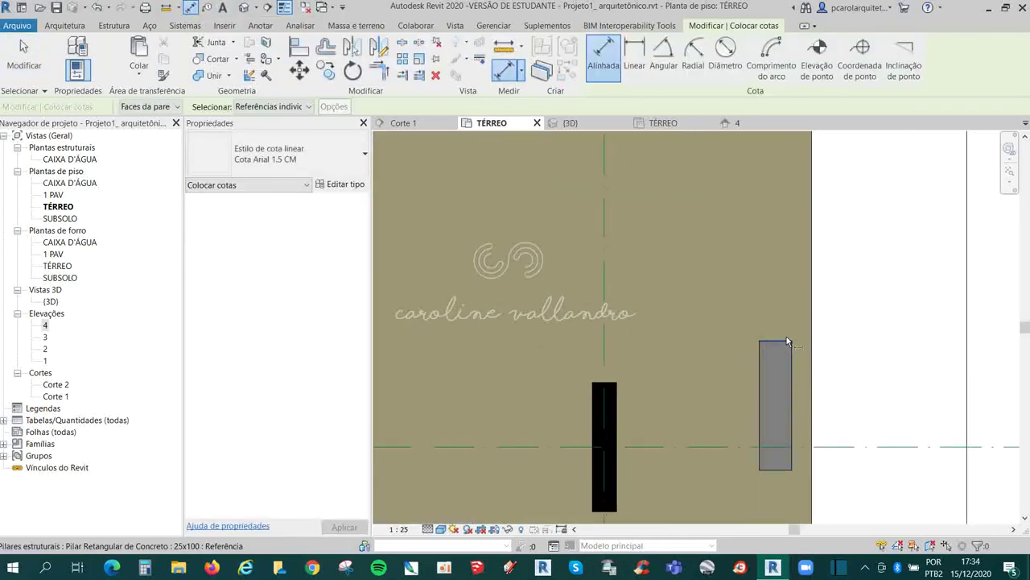
{"action": "left_click", "coordinate": [787, 341]}
{"action": "left_click", "coordinate": [781, 470]}
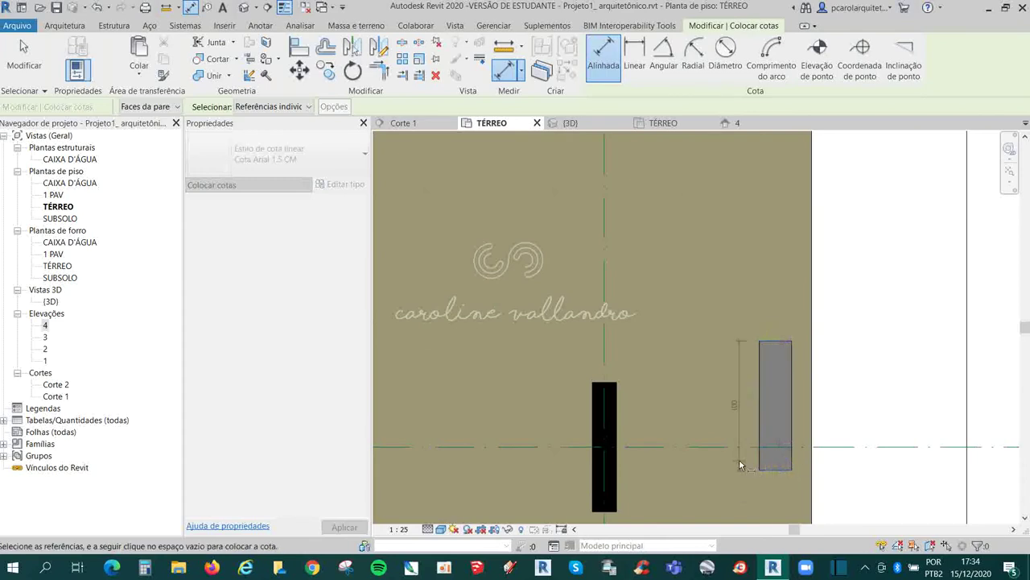
{"action": "key", "text": "Escape"}
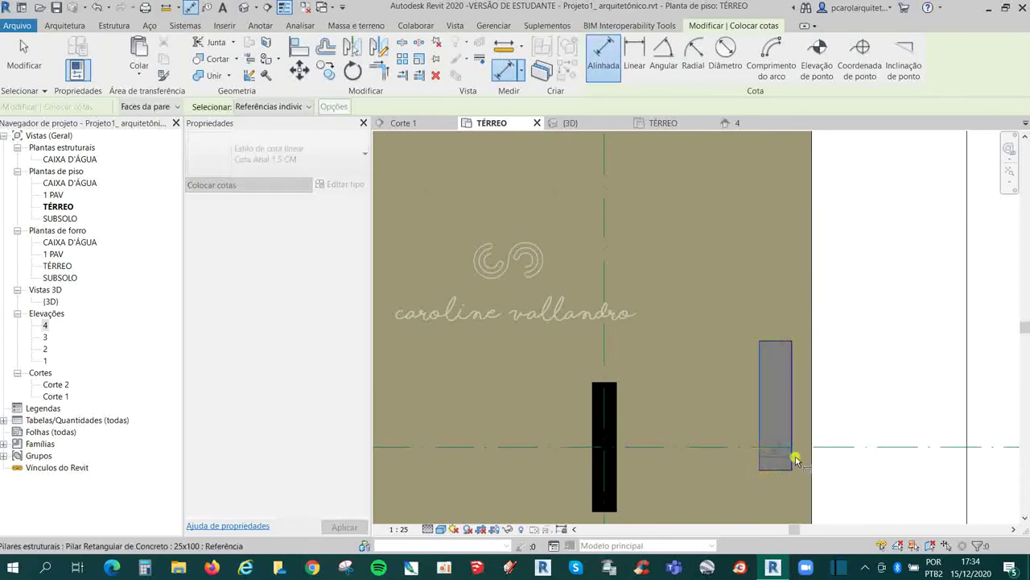
{"action": "scroll", "coordinate": [782, 354], "scroll_direction": "down", "scroll_amount": 2}
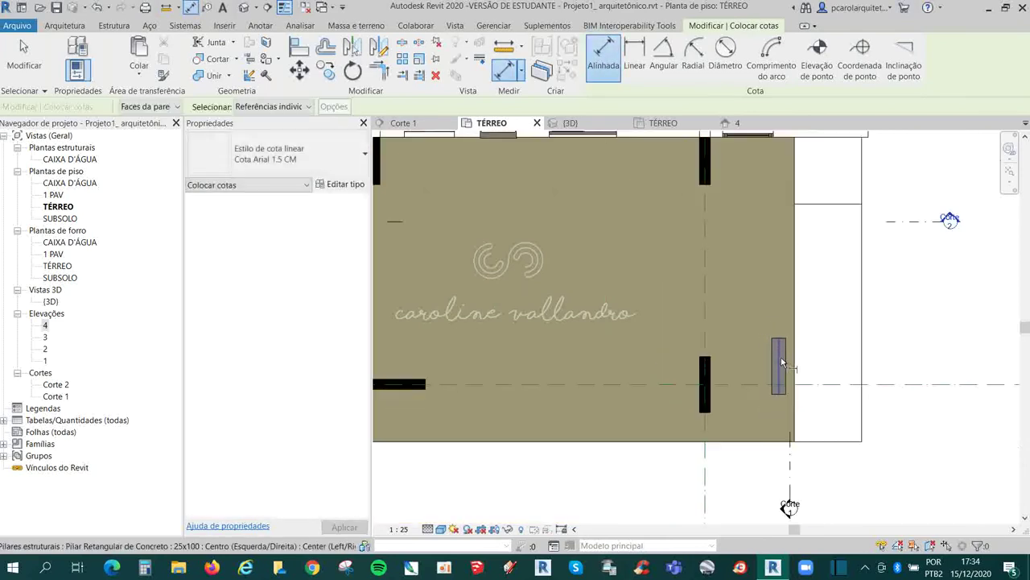
{"action": "key", "text": "Escape"}
Select the 25x100 column and check its entry in the type list and its b and h type dimensions.
{"action": "left_click", "coordinate": [779, 364]}
{"action": "scroll", "coordinate": [779, 366], "scroll_direction": "down", "scroll_amount": 2}
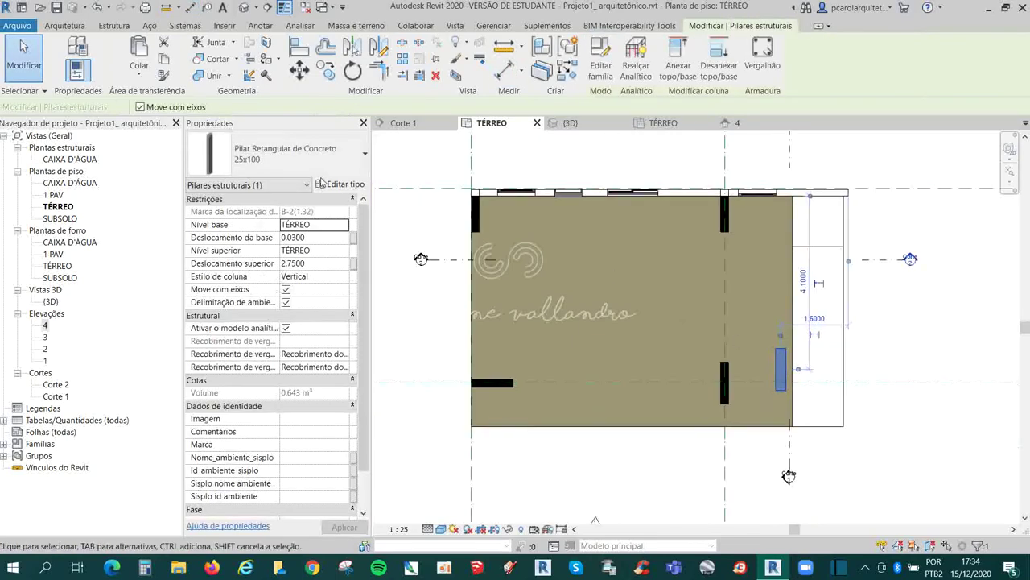
{"action": "left_click", "coordinate": [291, 154]}
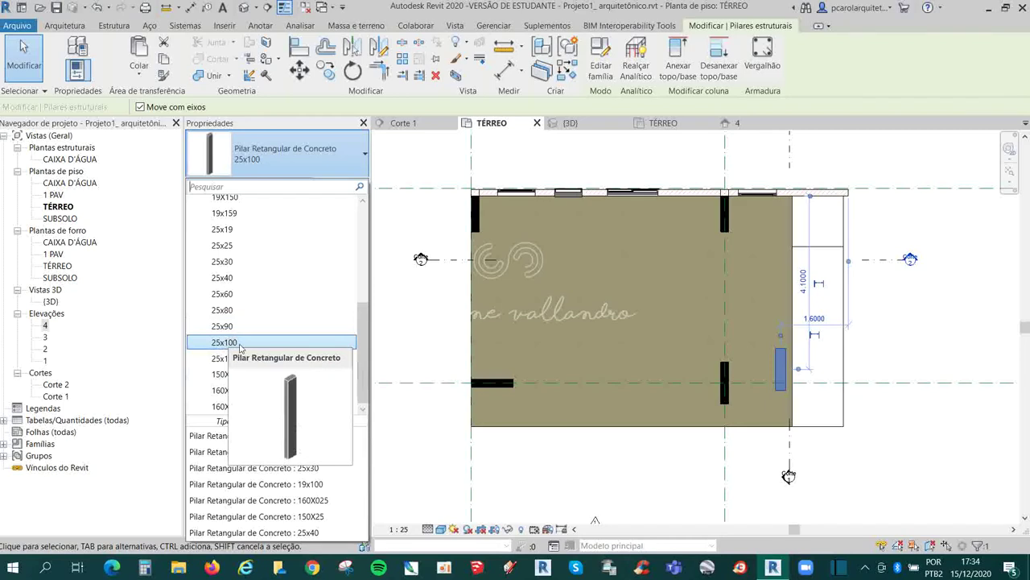
{"action": "left_click", "coordinate": [343, 174]}
{"action": "left_click", "coordinate": [348, 185]}
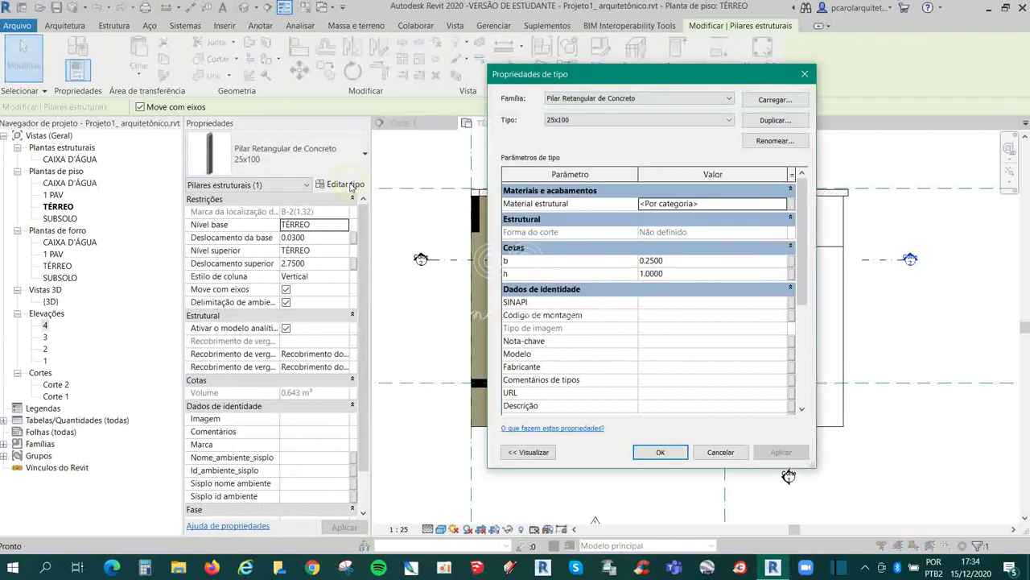
{"action": "left_click", "coordinate": [804, 73]}
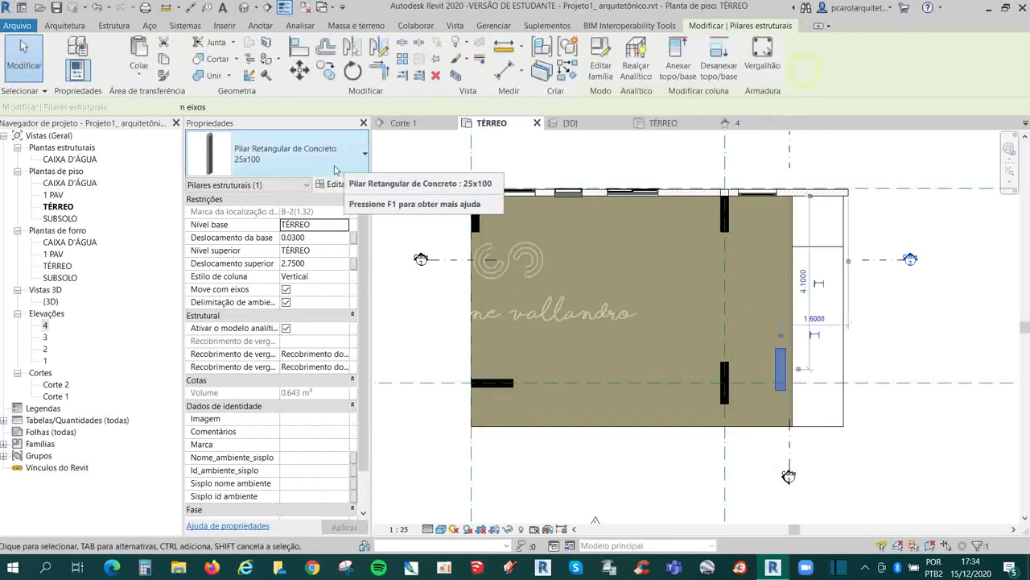
{"action": "key", "text": "Escape"}
Select the 25x100 column in the 3D view, browse the available structural materials for its type and close the dialogs without assigning one.
{"action": "scroll", "coordinate": [727, 471], "scroll_direction": "down", "scroll_amount": 2}
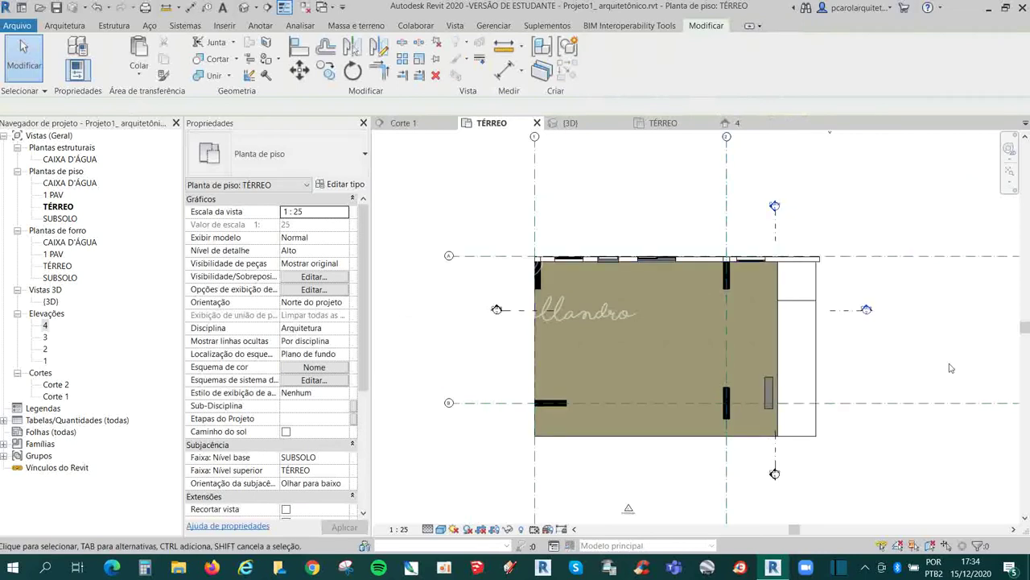
{"action": "scroll", "coordinate": [951, 368], "scroll_direction": "up", "scroll_amount": 1}
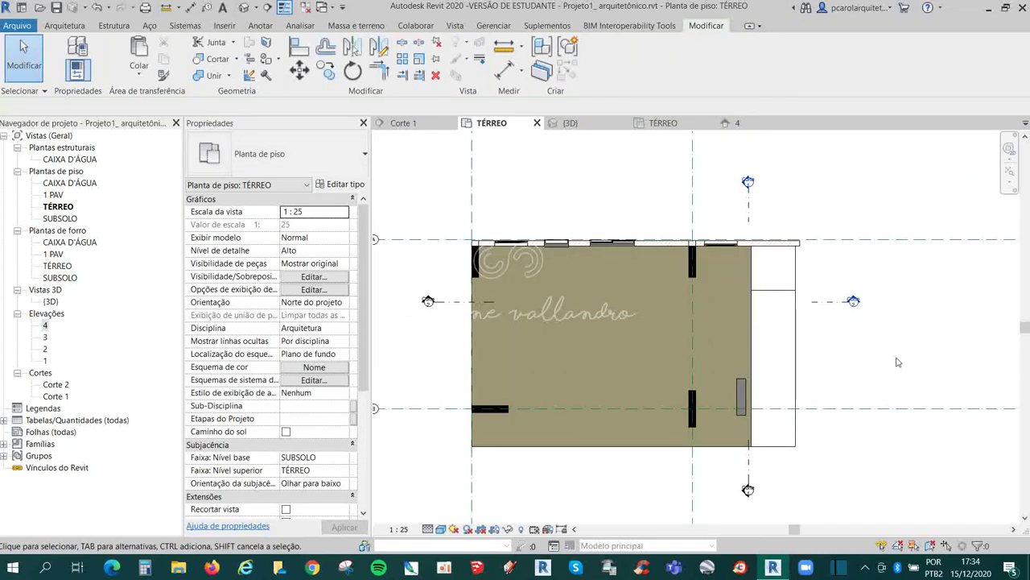
{"action": "middle_click_drag", "start_coordinate": [728, 448], "coordinate": [725, 406]}
{"action": "left_click", "coordinate": [570, 124]}
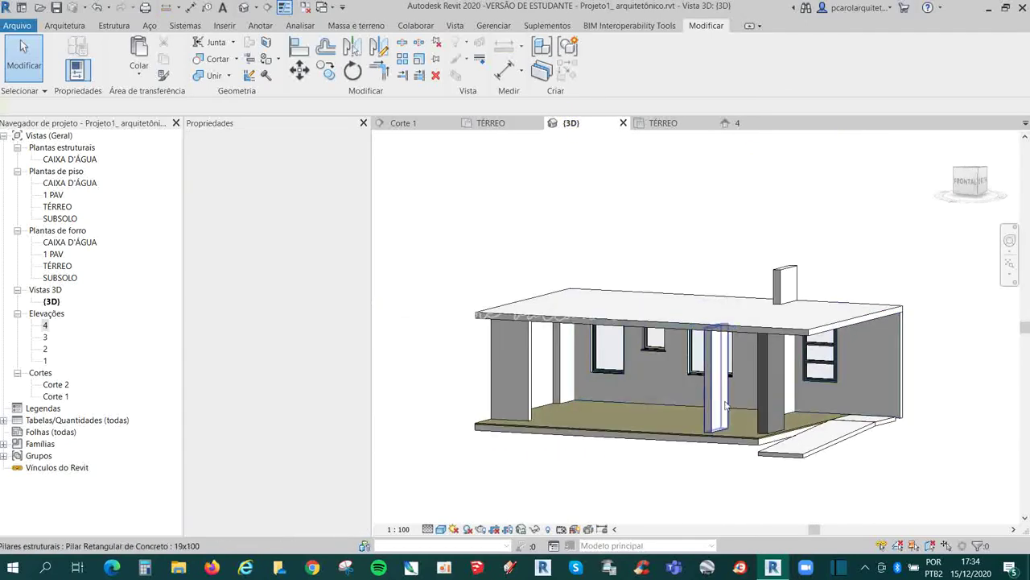
{"action": "left_click", "coordinate": [772, 403]}
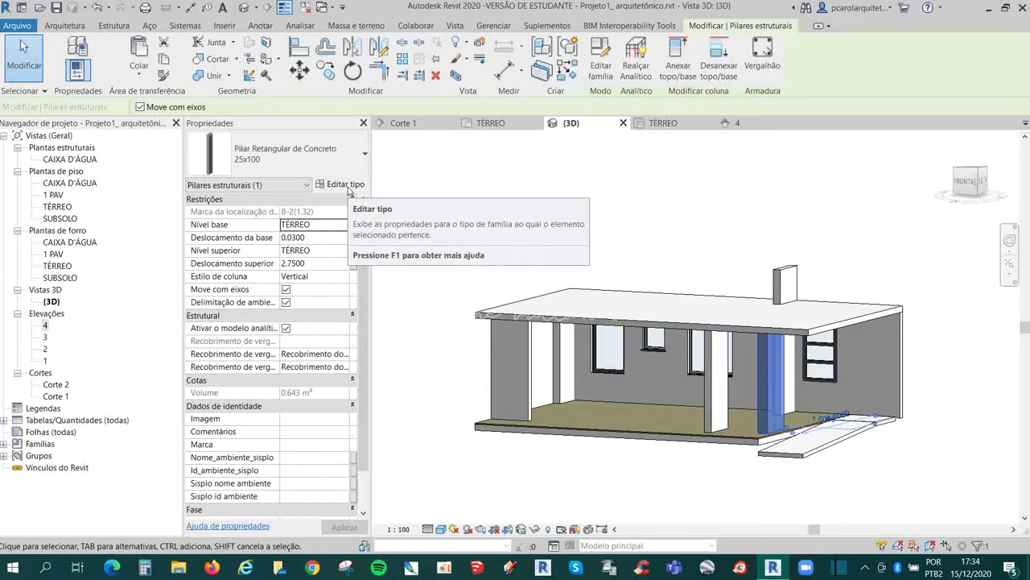
{"action": "left_click", "coordinate": [348, 188]}
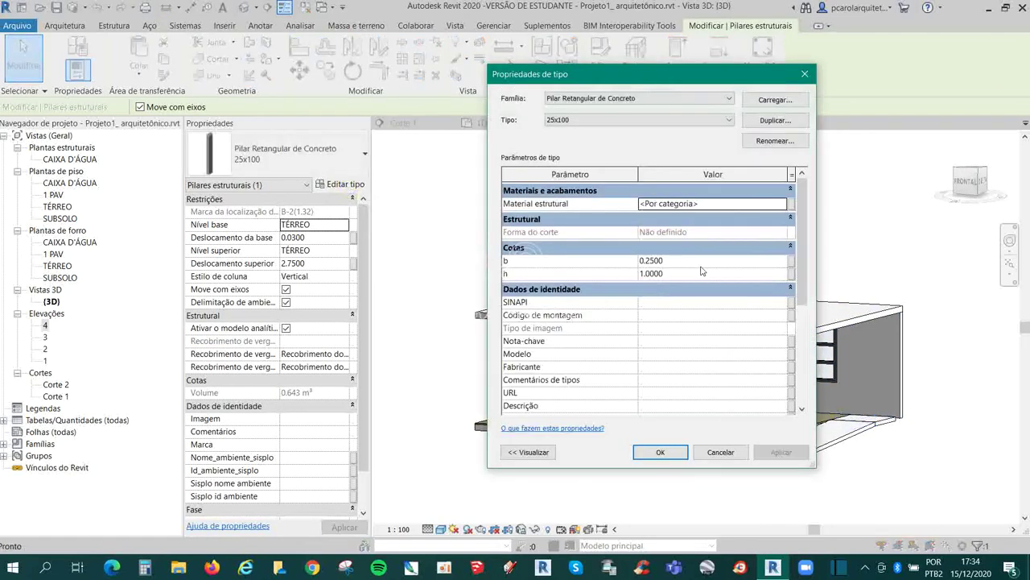
{"action": "left_click", "coordinate": [727, 204]}
{"action": "left_click", "coordinate": [782, 203]}
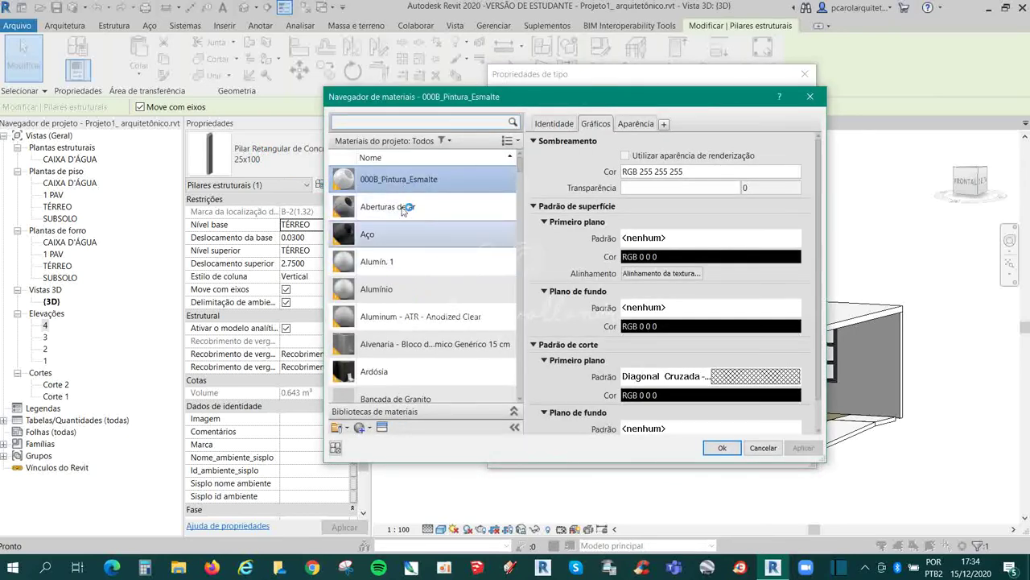
{"action": "scroll", "coordinate": [451, 305], "scroll_direction": "down", "scroll_amount": 6}
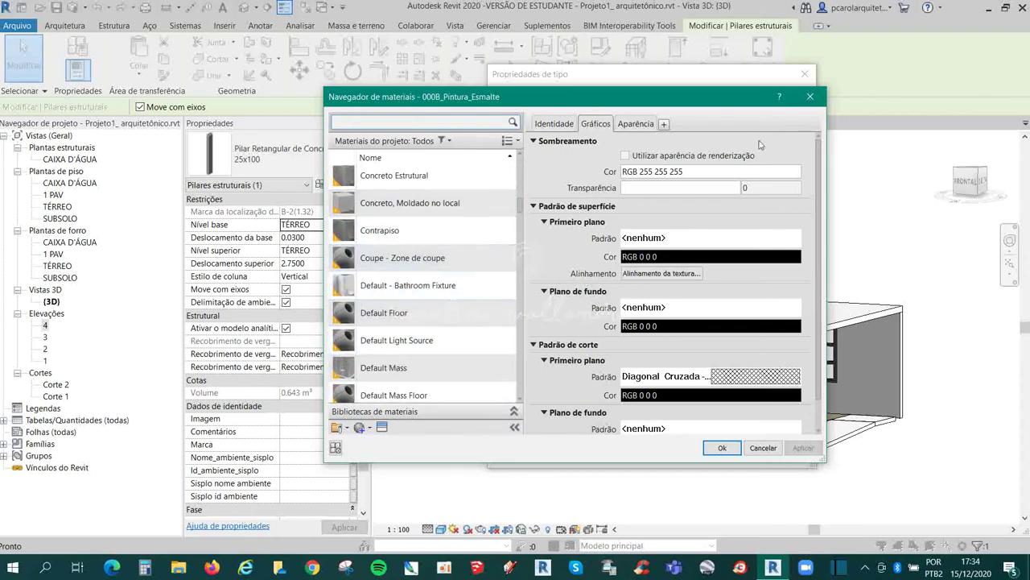
{"action": "scroll", "coordinate": [425, 266], "scroll_direction": "down", "scroll_amount": 8}
{"action": "left_click", "coordinate": [810, 96]}
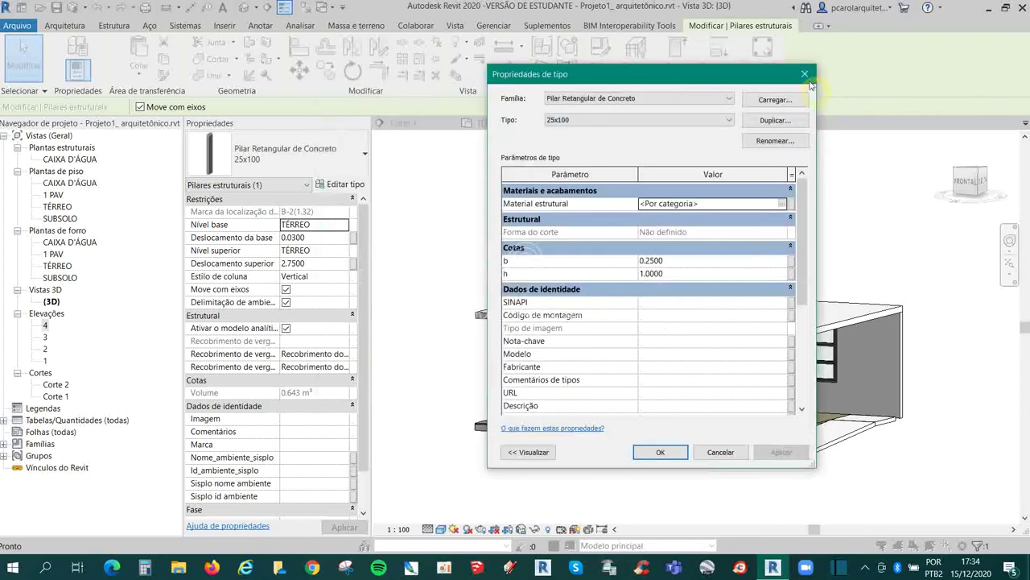
{"action": "left_click", "coordinate": [804, 73]}
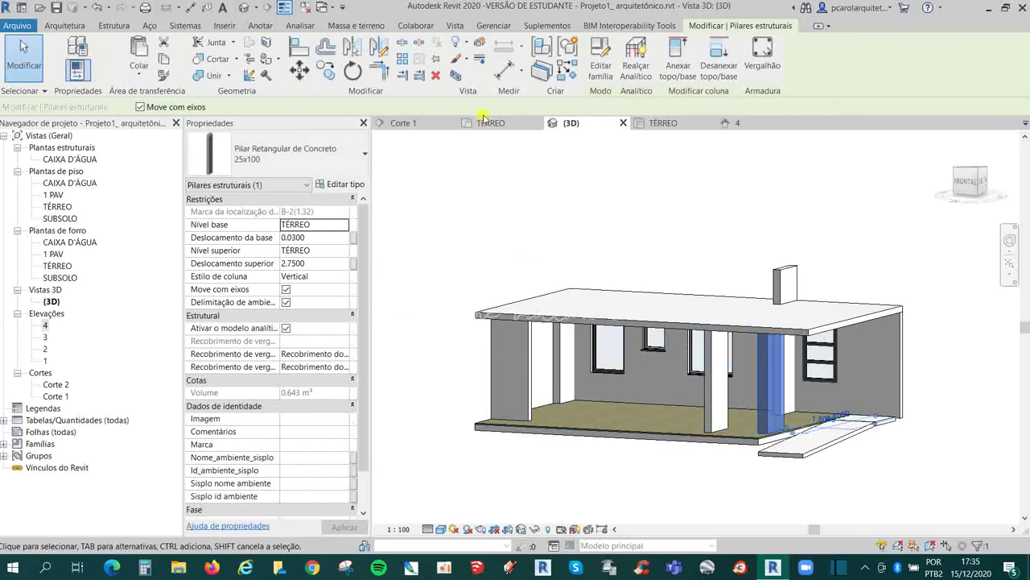
Set the TÉRREO floor plan's detail level to Alto and its visual style to Linha oculta.
{"action": "left_click", "coordinate": [485, 123]}
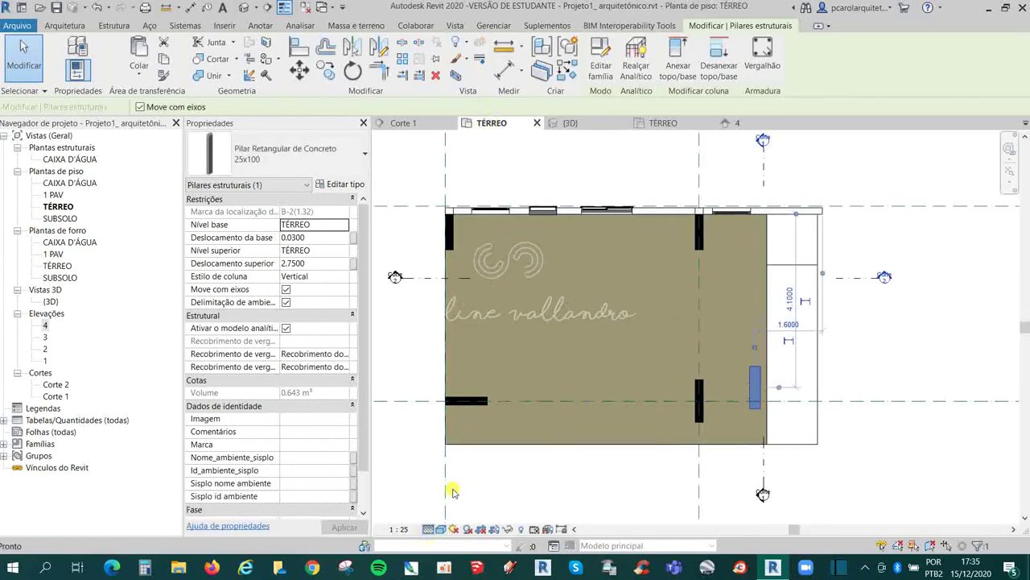
{"action": "key", "text": "Escape"}
{"action": "left_click", "coordinate": [440, 529]}
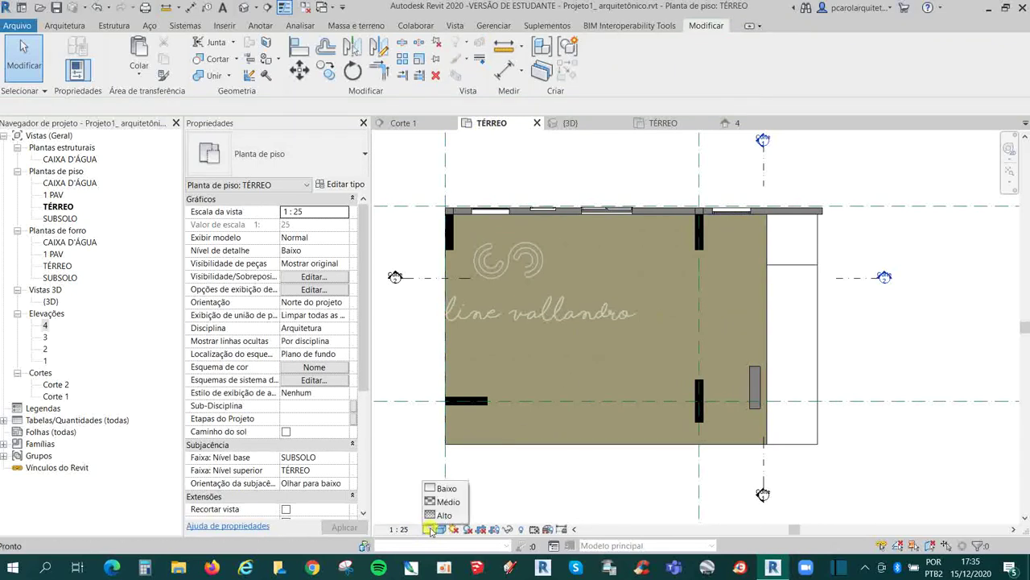
{"action": "left_click", "coordinate": [448, 510]}
{"action": "left_click", "coordinate": [441, 528]}
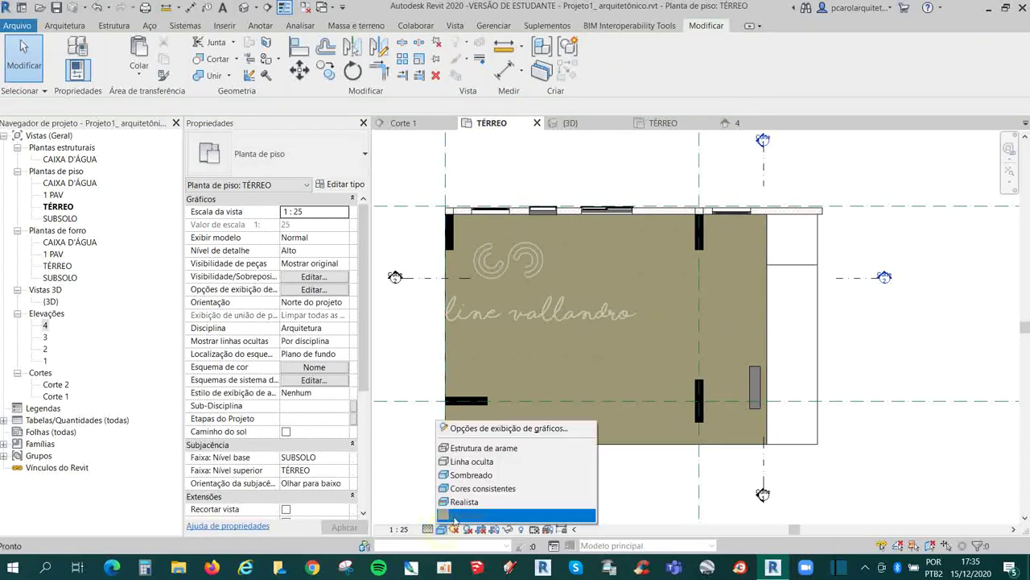
{"action": "left_click", "coordinate": [461, 503]}
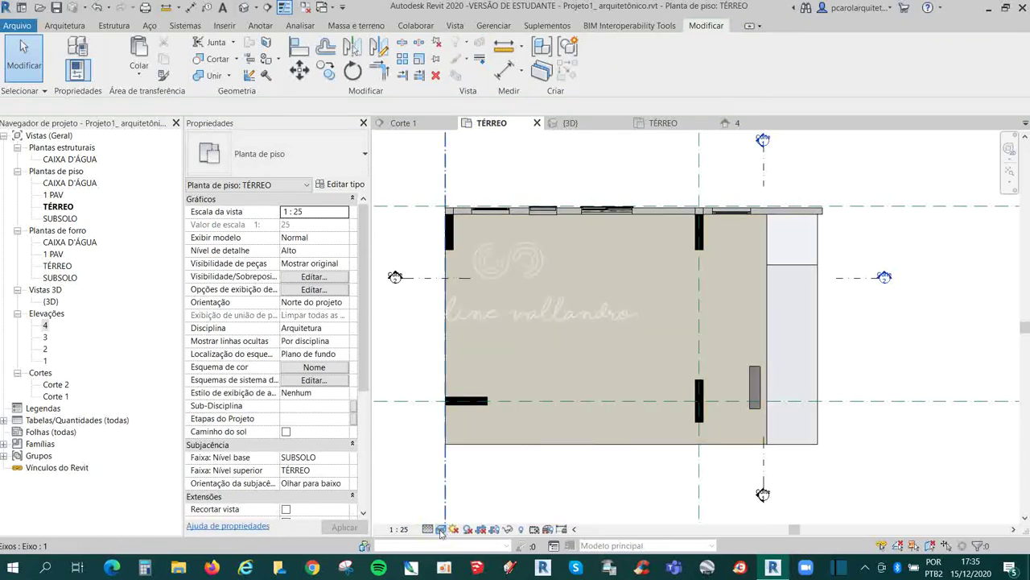
{"action": "left_click", "coordinate": [440, 529]}
{"action": "left_click", "coordinate": [479, 461]}
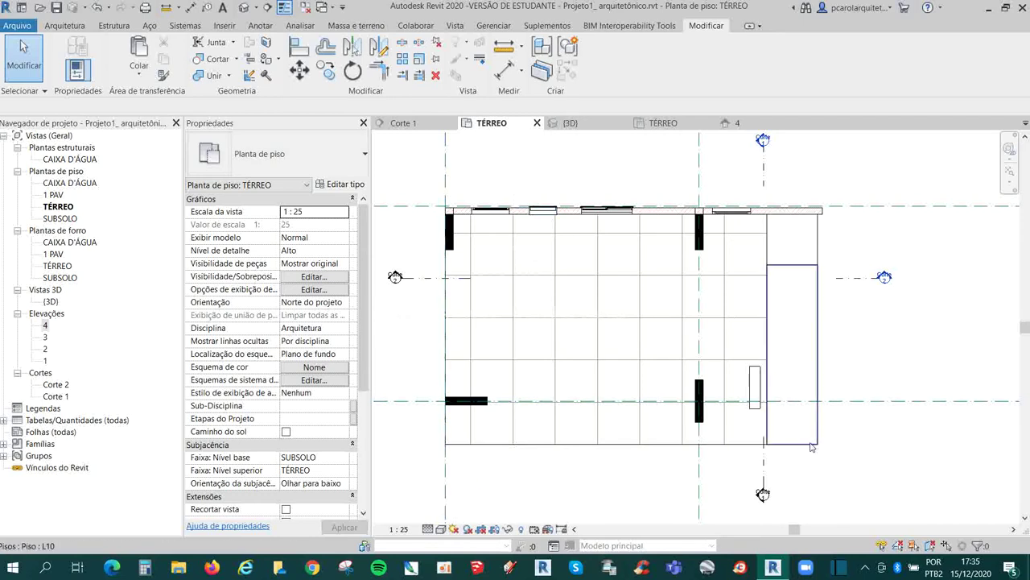
Delete the 25x100 concrete column from the TÉRREO floor plan.
{"action": "left_click", "coordinate": [757, 388]}
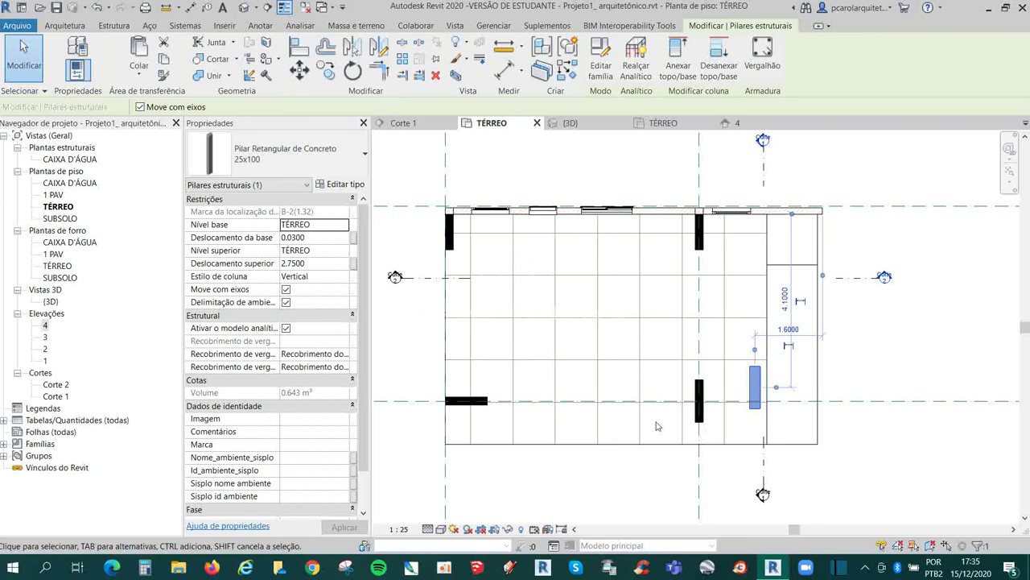
{"action": "key", "text": "Delete"}
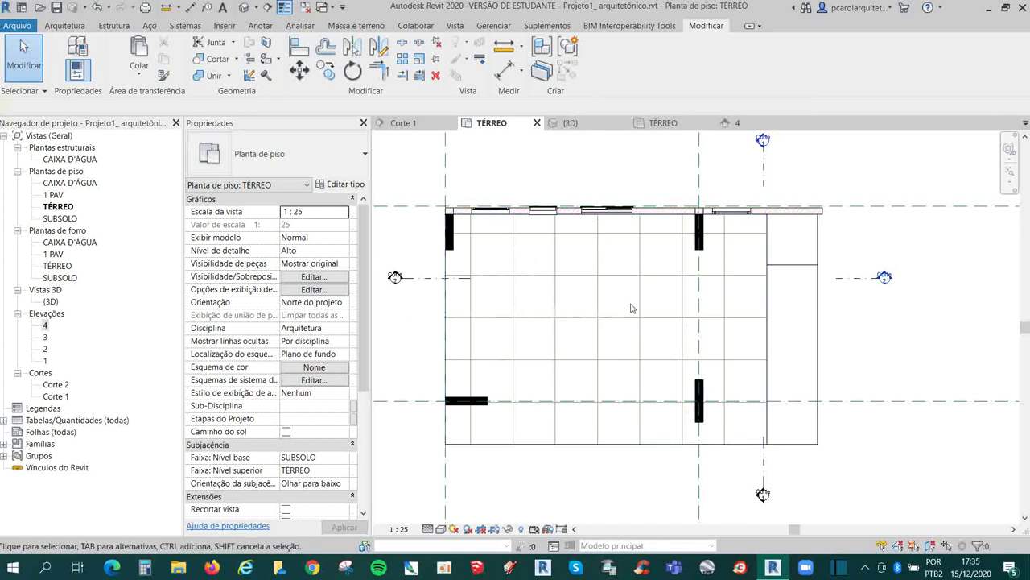
Filter a selection of the whole TÉRREO plan to Janelas, Paredes, Pisos and Vistas, and temporarily hide those elements.
{"action": "scroll", "coordinate": [631, 308], "scroll_direction": "down", "scroll_amount": 2}
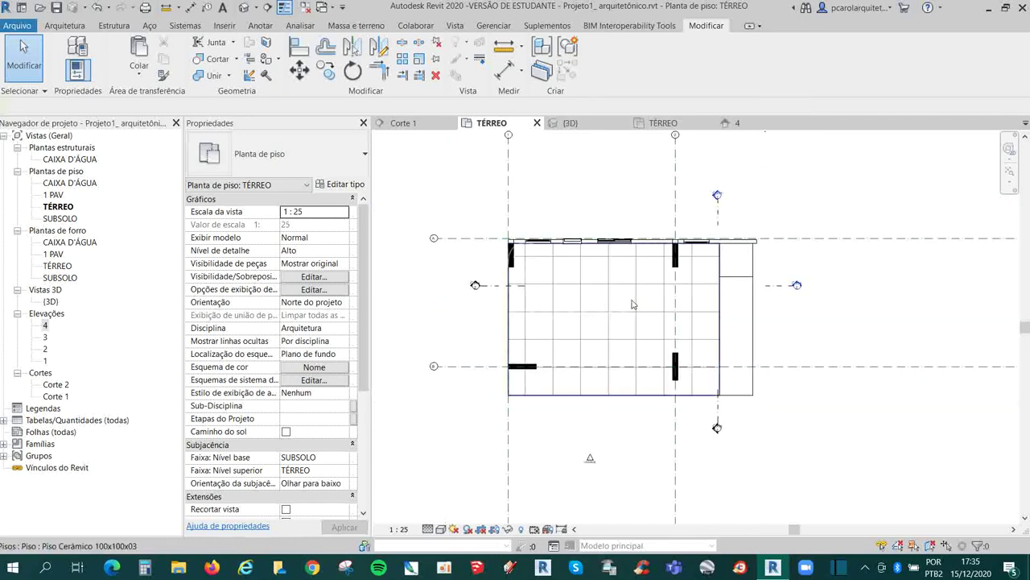
{"action": "left_click_drag", "start_coordinate": [453, 165], "coordinate": [755, 399]}
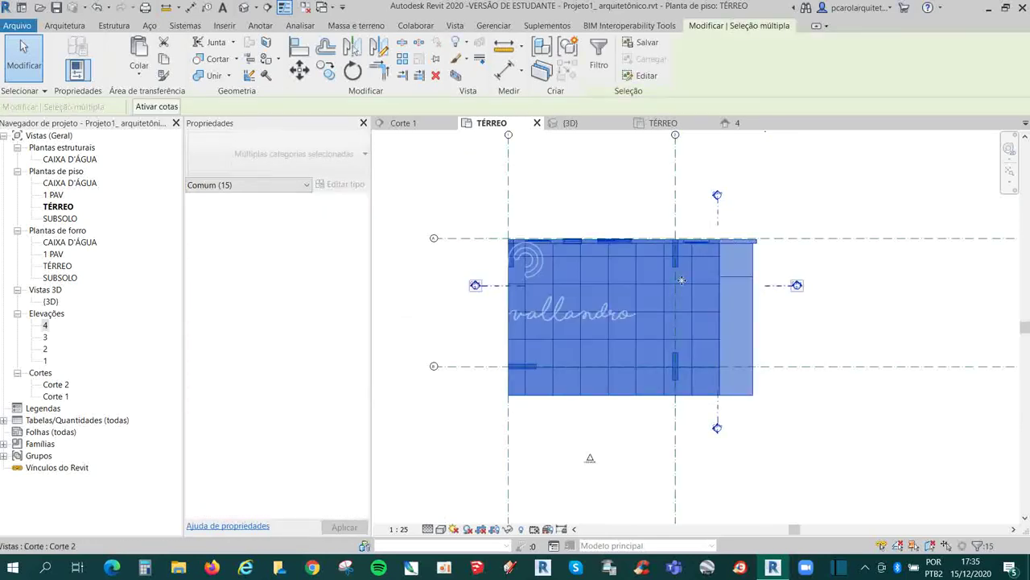
{"action": "left_click", "coordinate": [606, 71]}
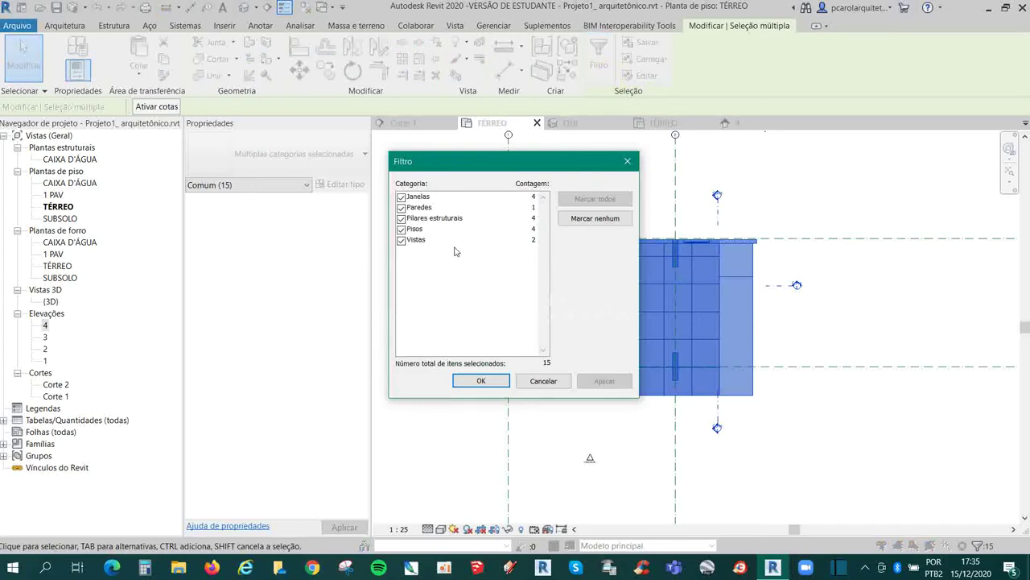
{"action": "left_click", "coordinate": [593, 219]}
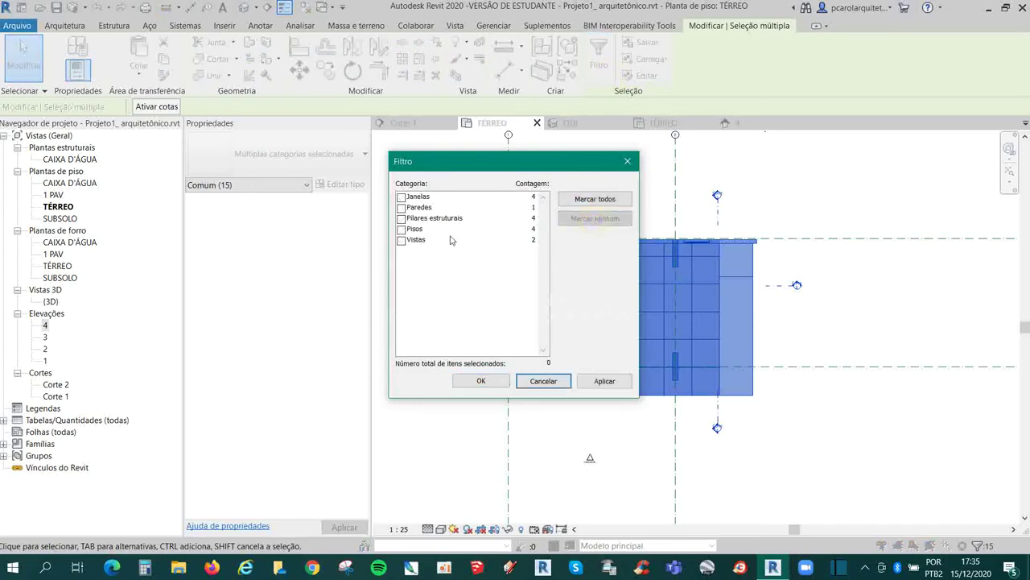
{"action": "left_click", "coordinate": [401, 196]}
{"action": "left_click", "coordinate": [402, 208]}
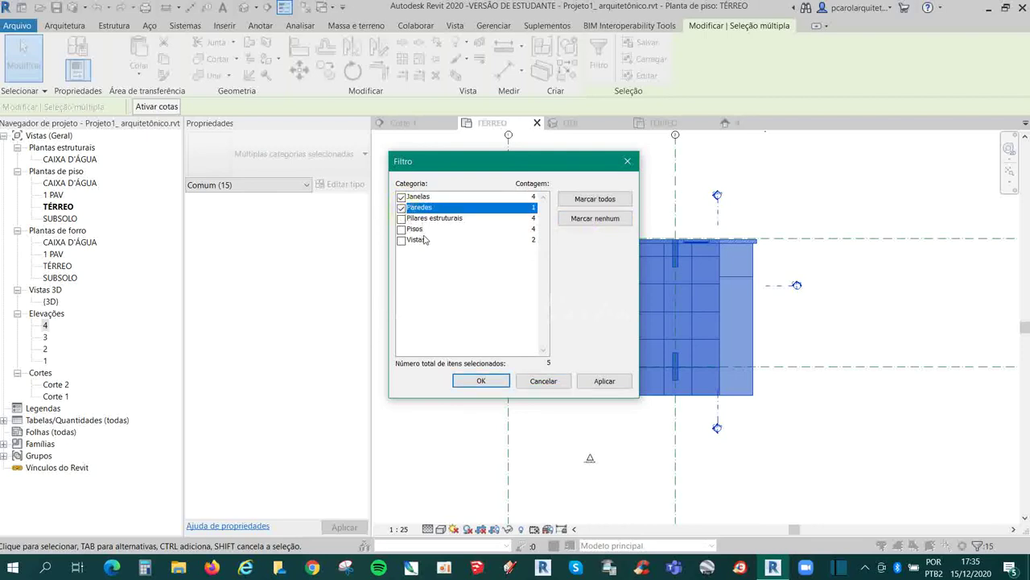
{"action": "left_click", "coordinate": [401, 229]}
{"action": "left_click", "coordinate": [401, 240]}
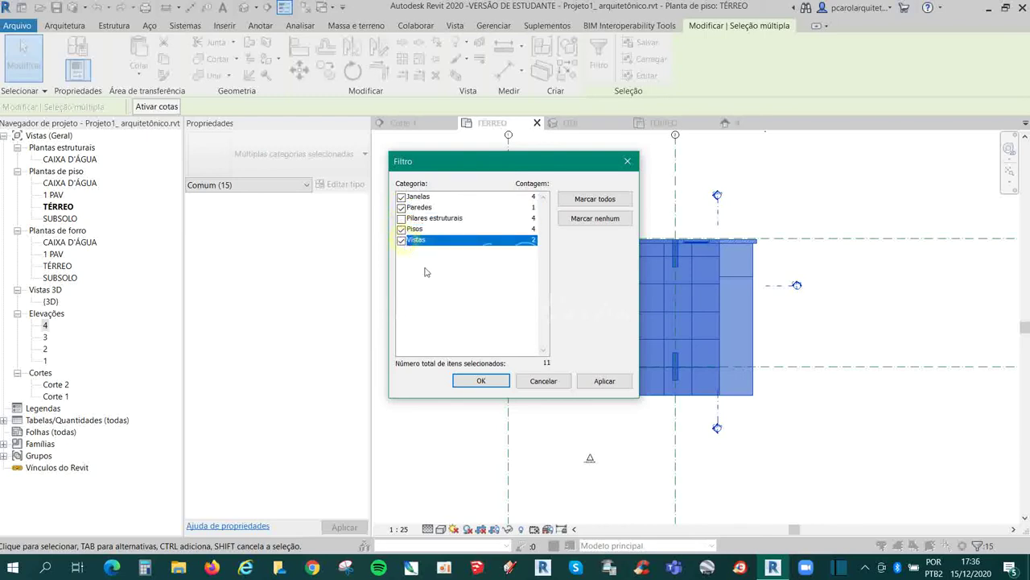
{"action": "left_click", "coordinate": [480, 381]}
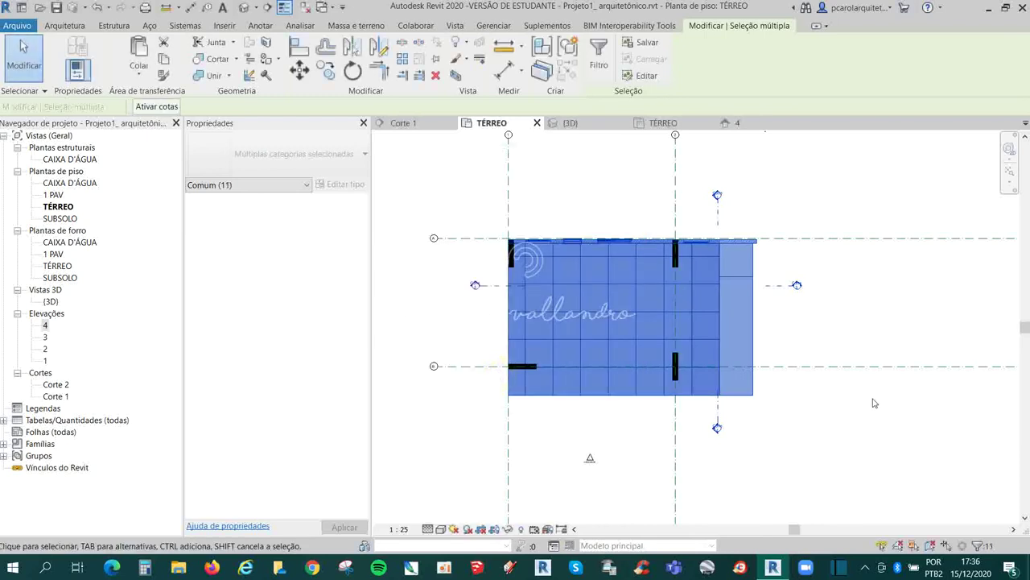
{"action": "key", "text": "h"}
{"action": "key", "text": "h"}
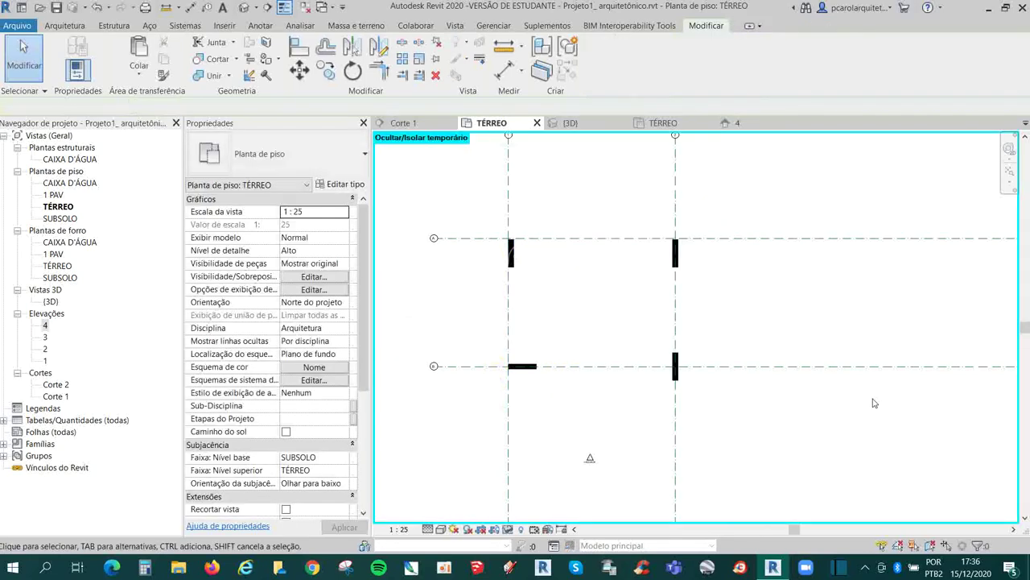
Compare with the 3D view, return to the TÉRREO plan and reset its temporary hide.
{"action": "left_click", "coordinate": [569, 122]}
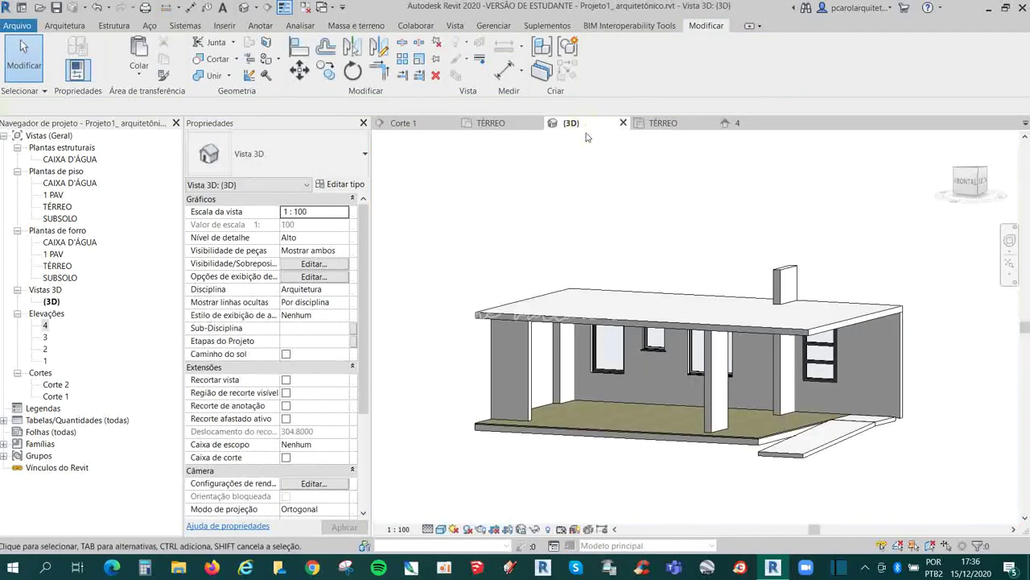
{"action": "left_click", "coordinate": [491, 122]}
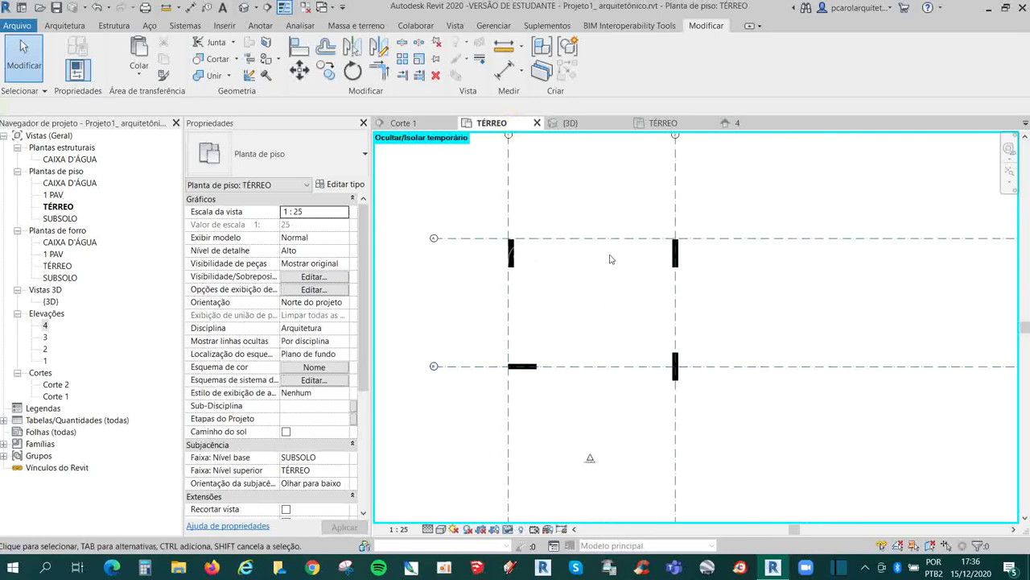
{"action": "key", "text": "h"}
{"action": "key", "text": "r"}
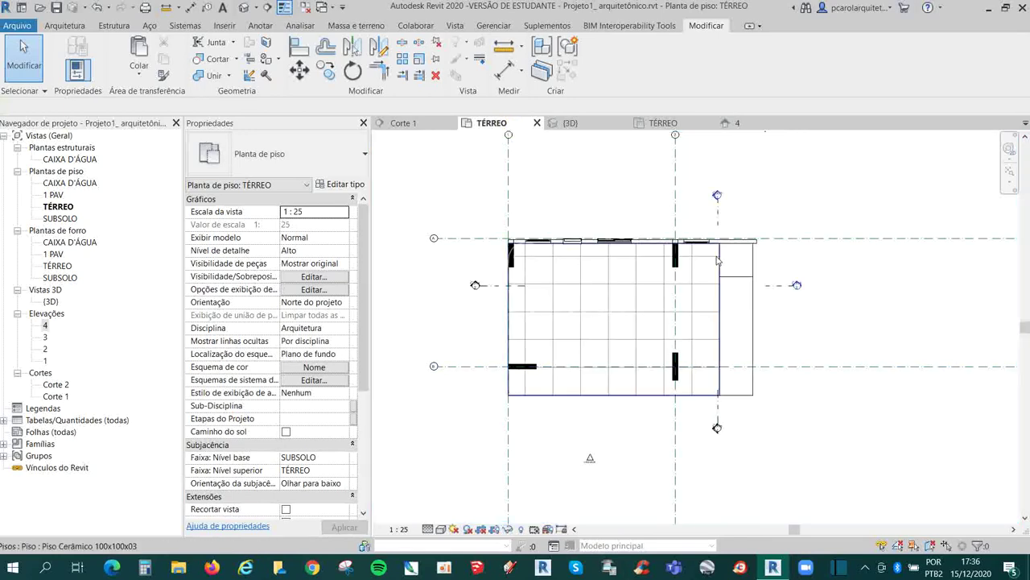
Select the whole building in the 3D view, filter out Pilares estruturais and temporarily hide the remaining elements.
{"action": "left_click", "coordinate": [569, 122]}
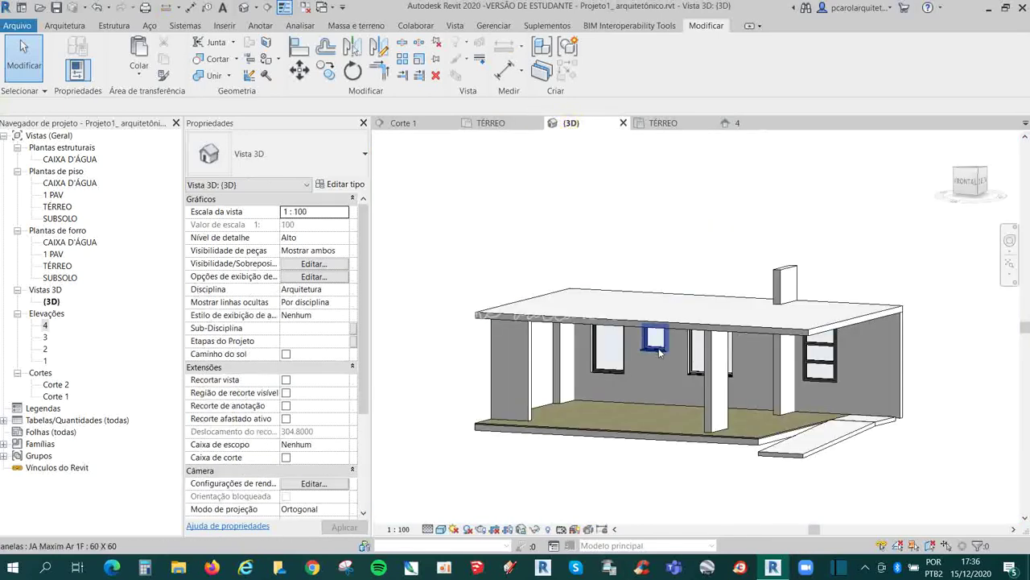
{"action": "left_click_drag", "start_coordinate": [515, 262], "coordinate": [855, 456]}
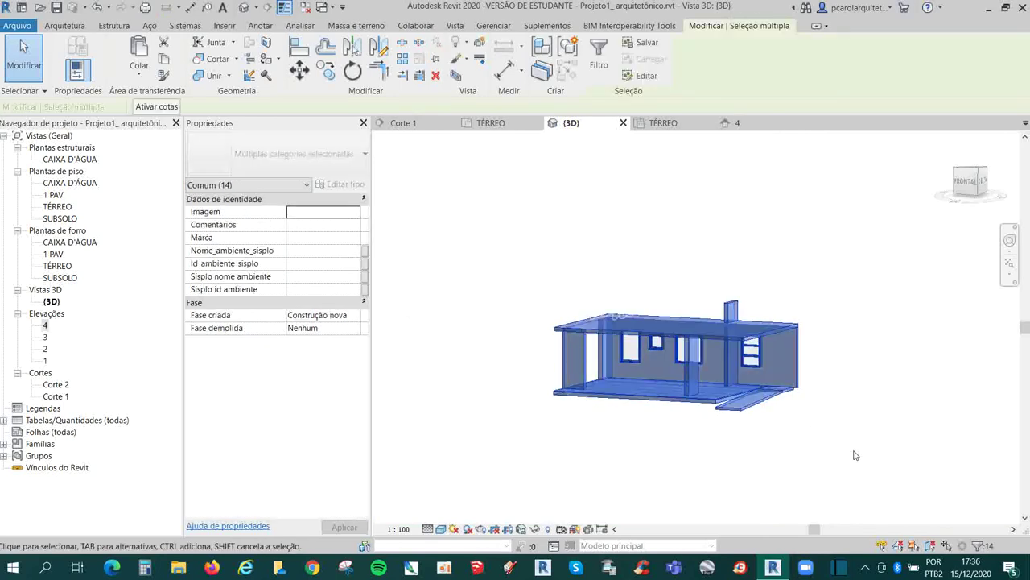
{"action": "left_click", "coordinate": [603, 50]}
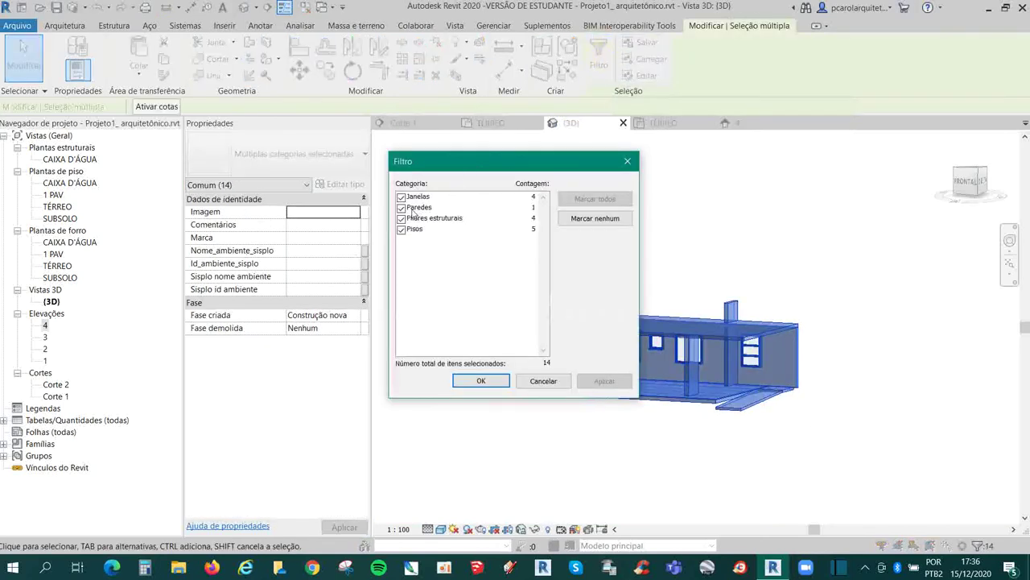
{"action": "left_click", "coordinate": [402, 219]}
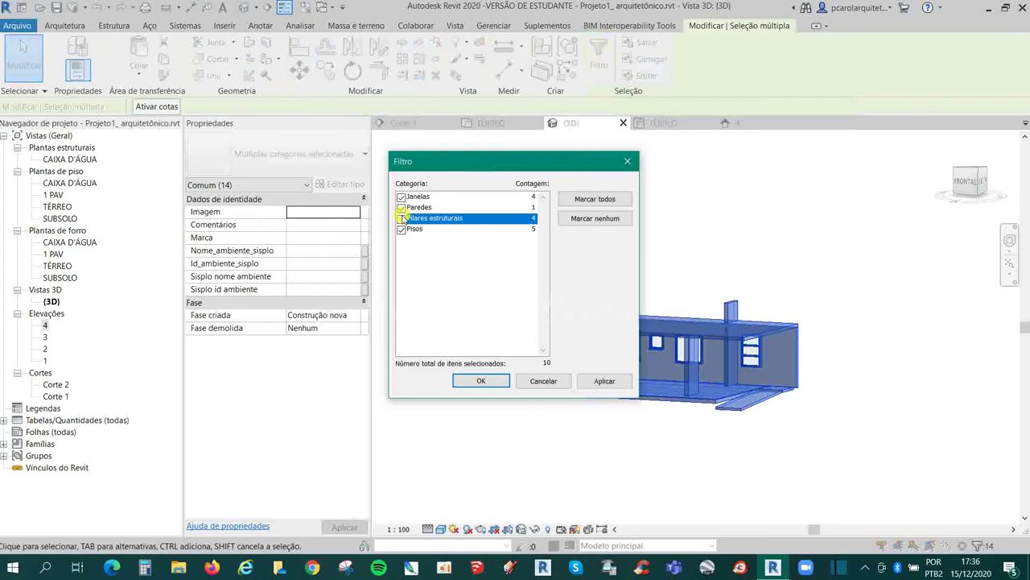
{"action": "left_click", "coordinate": [481, 381]}
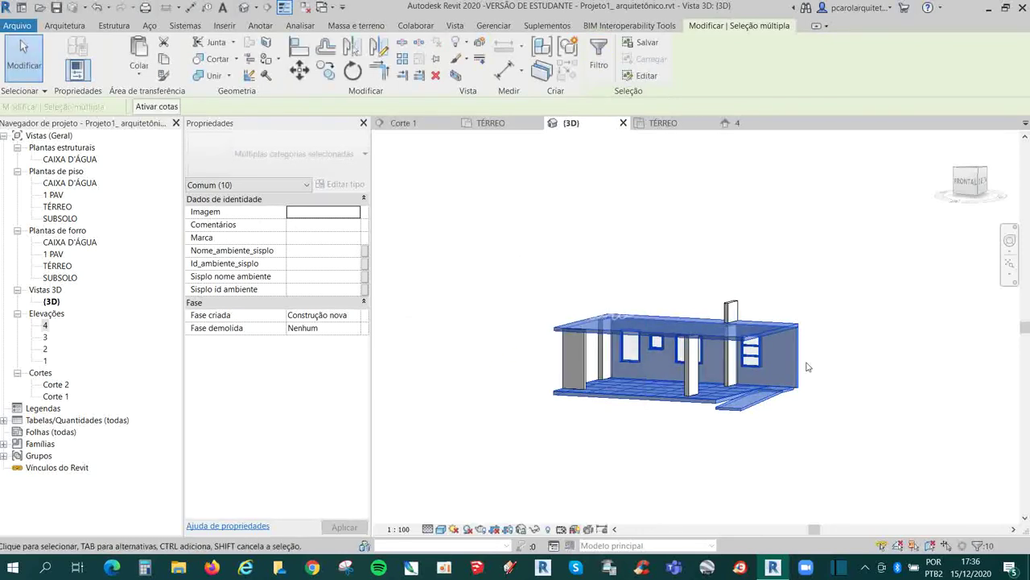
{"action": "key", "text": "h"}
{"action": "key", "text": "h"}
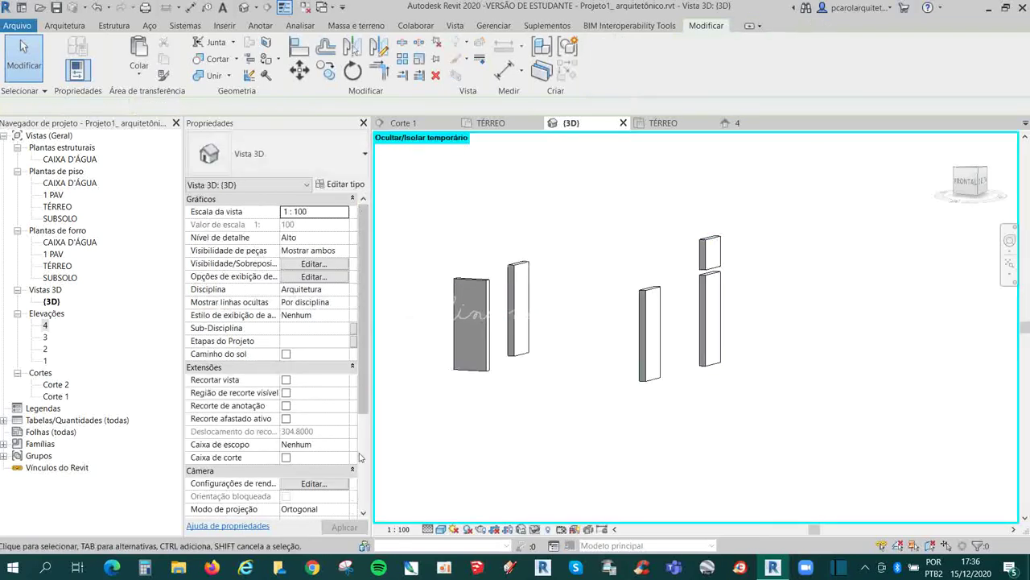
Inspect the isolated columns from different angles and reset the temporary hide in the 3D view.
{"action": "middle_click_drag", "start_coordinate": [794, 326], "coordinate": [741, 312], "text": "shift"}
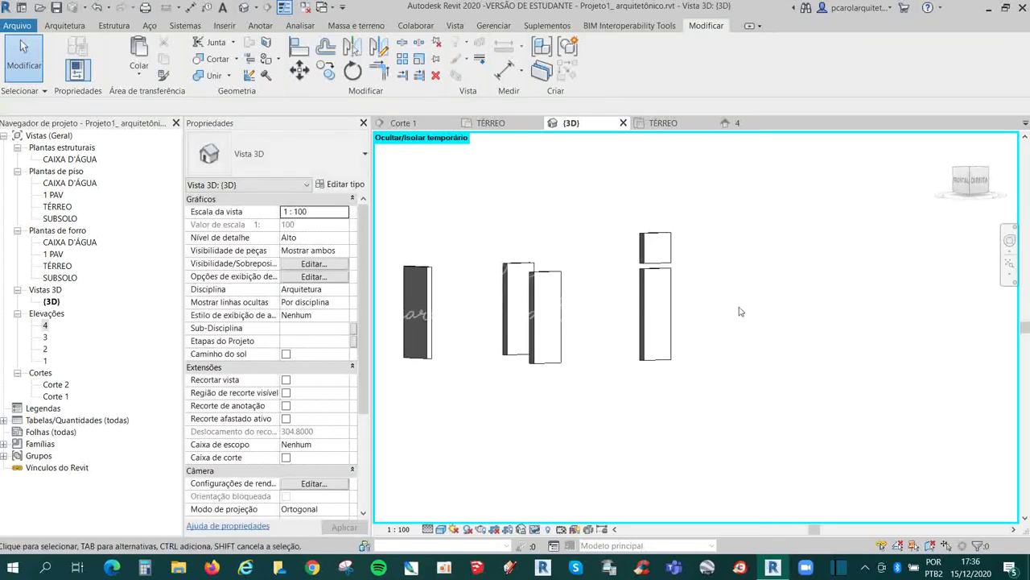
{"action": "middle_click_drag", "start_coordinate": [663, 278], "coordinate": [629, 325], "text": "shift"}
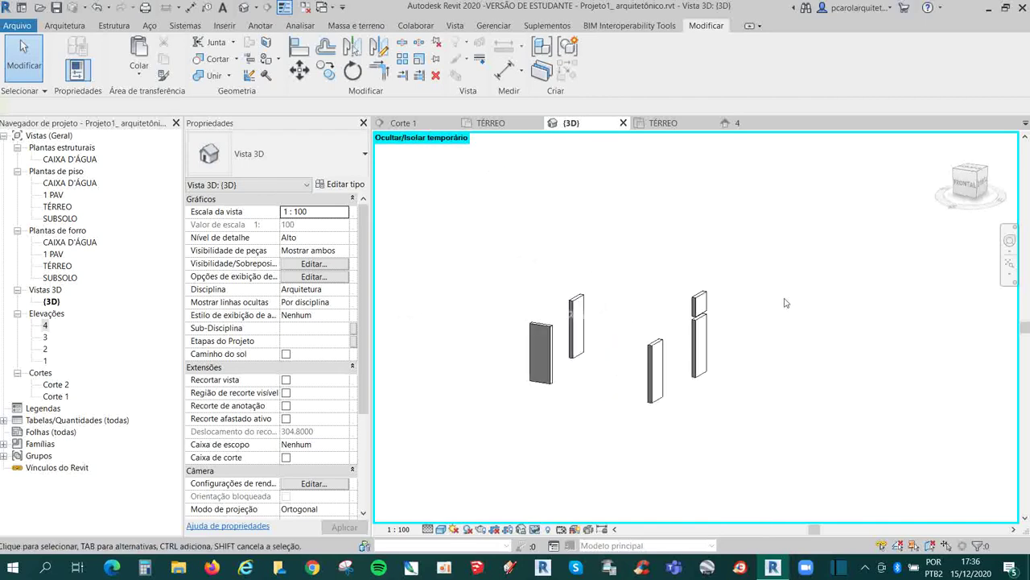
{"action": "key", "text": "h"}
{"action": "key", "text": "r"}
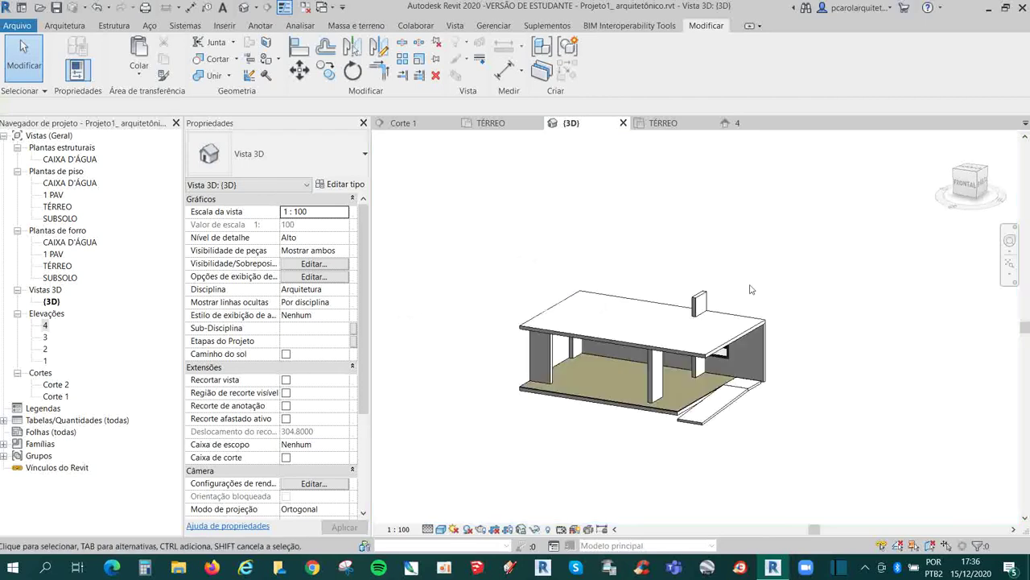
Select the whole model in 3D, exclude Pilares estruturais with the filter and permanently hide the window, wall and floor categories in this view.
{"action": "middle_click_drag", "start_coordinate": [750, 290], "coordinate": [793, 323], "text": "shift"}
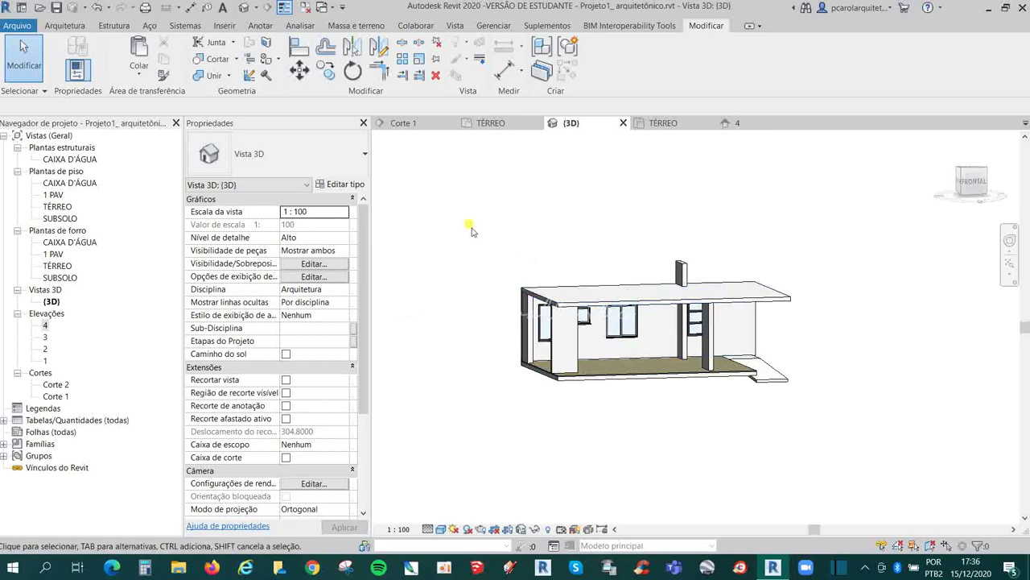
{"action": "left_click_drag", "start_coordinate": [472, 231], "coordinate": [898, 495]}
{"action": "left_click", "coordinate": [599, 62]}
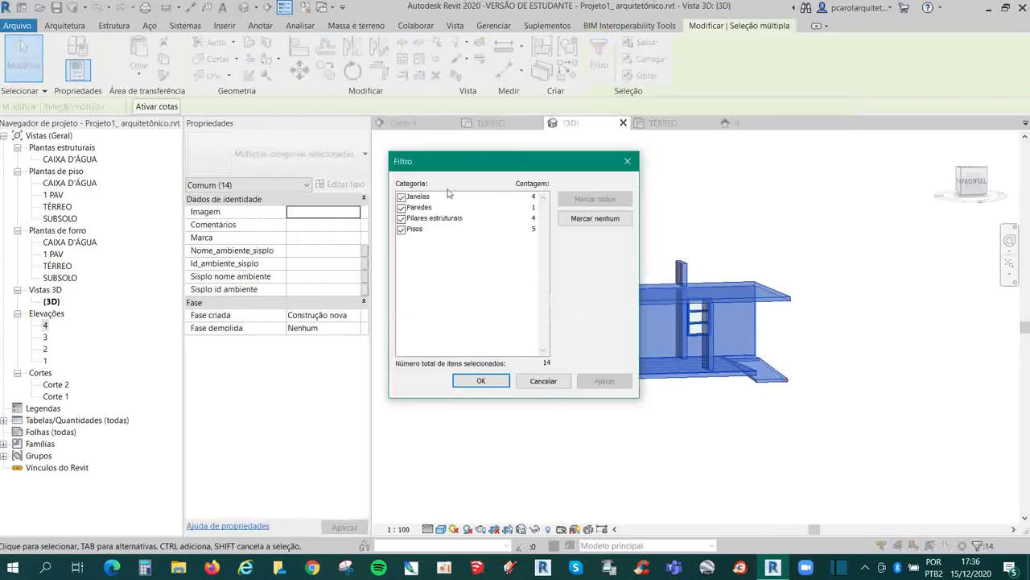
{"action": "left_click", "coordinate": [401, 218]}
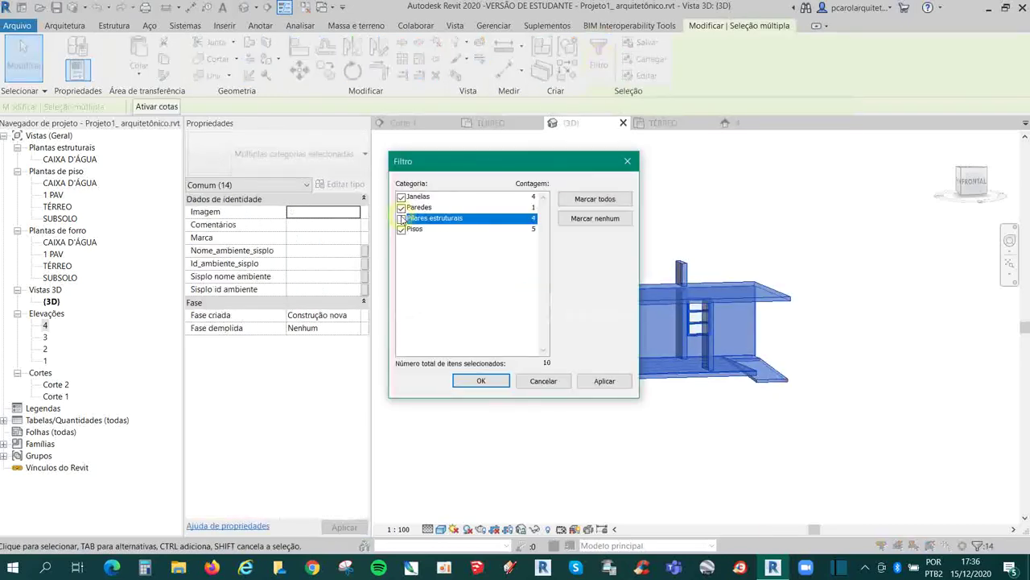
{"action": "left_click", "coordinate": [482, 381]}
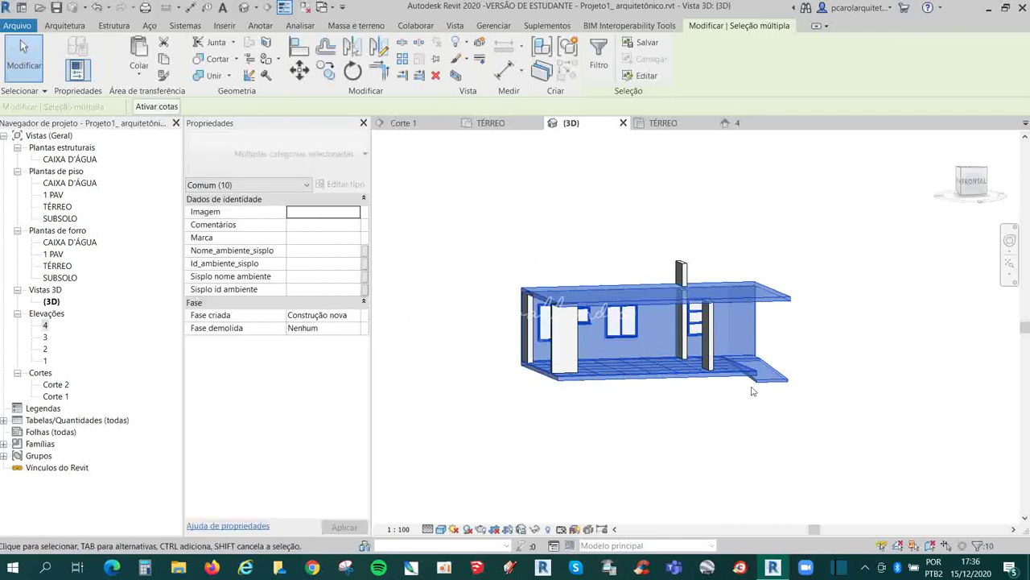
{"action": "key", "text": "e"}
{"action": "key", "text": "h"}
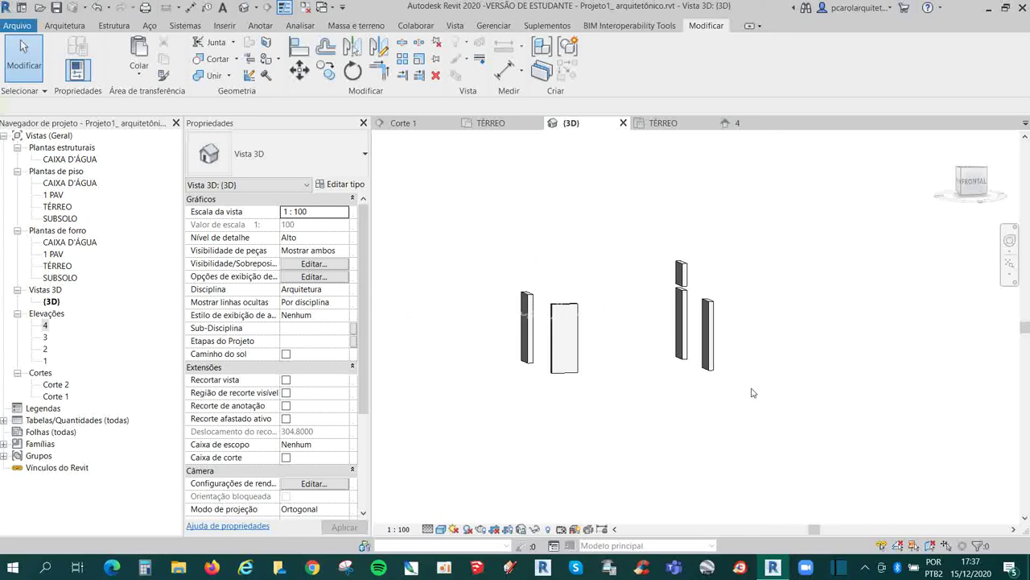
Open the 3D view's visibility/graphics overrides and make the Pisos and Paredes model categories visible again.
{"action": "key", "text": "v"}
{"action": "key", "text": "g"}
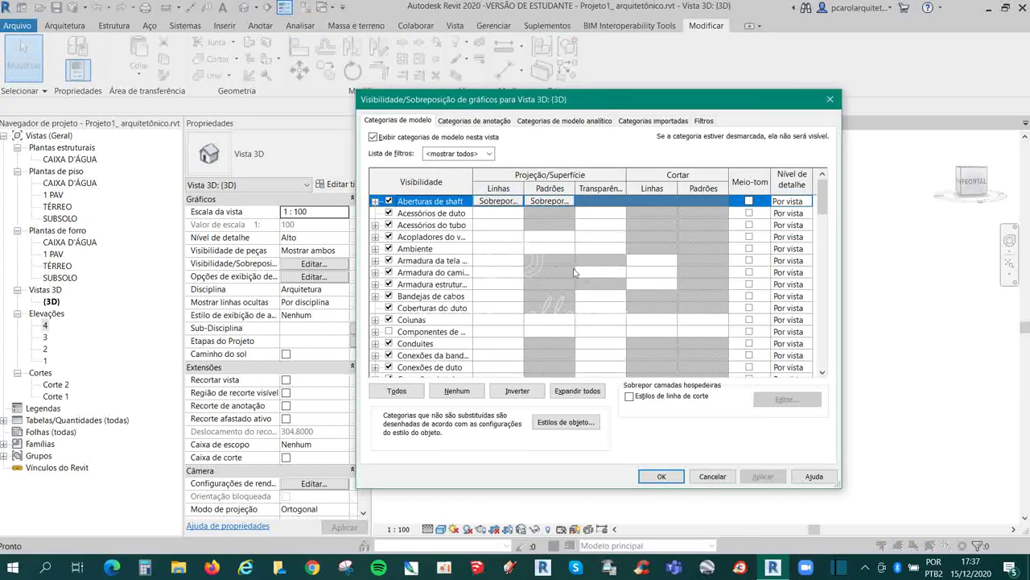
{"action": "scroll", "coordinate": [459, 282], "scroll_direction": "down", "scroll_amount": 3}
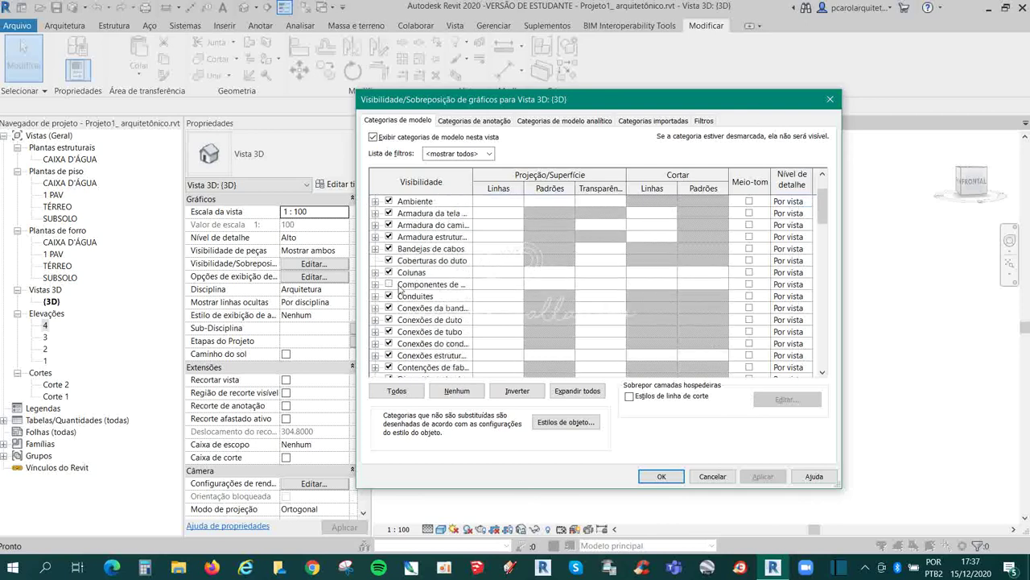
{"action": "scroll", "coordinate": [390, 284], "scroll_direction": "down", "scroll_amount": 8}
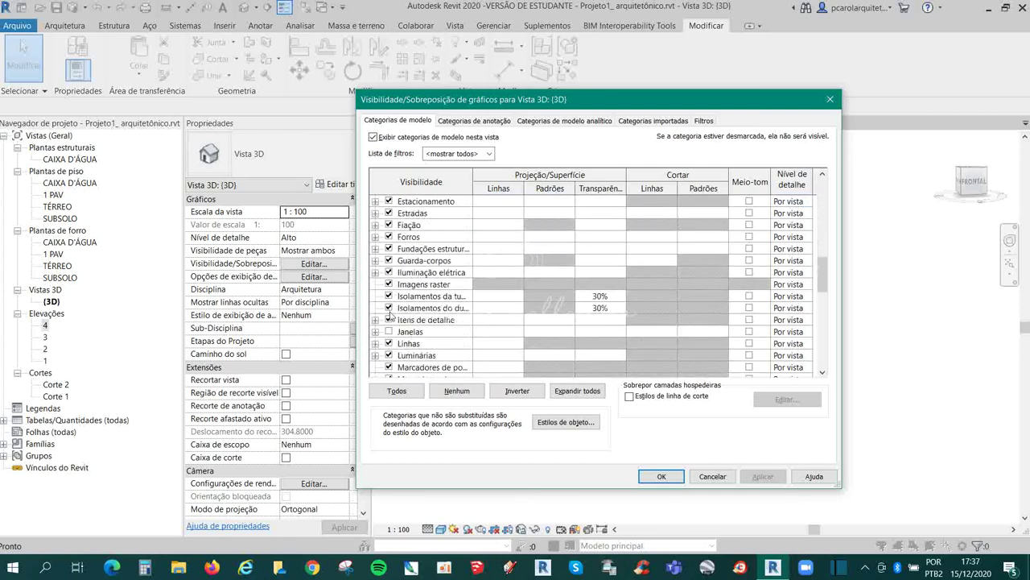
{"action": "scroll", "coordinate": [390, 317], "scroll_direction": "down", "scroll_amount": 4}
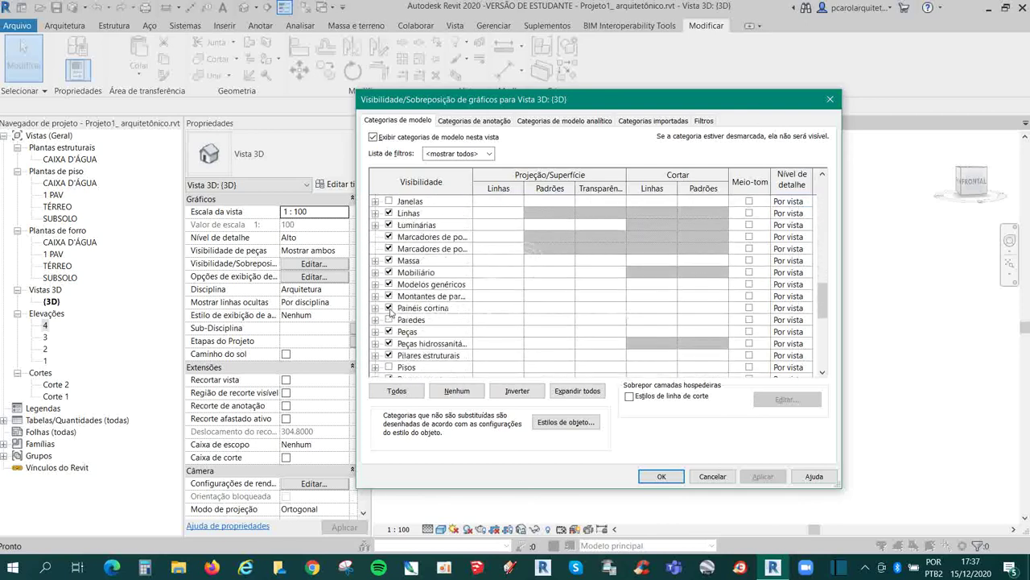
{"action": "scroll", "coordinate": [389, 312], "scroll_direction": "down", "scroll_amount": 7}
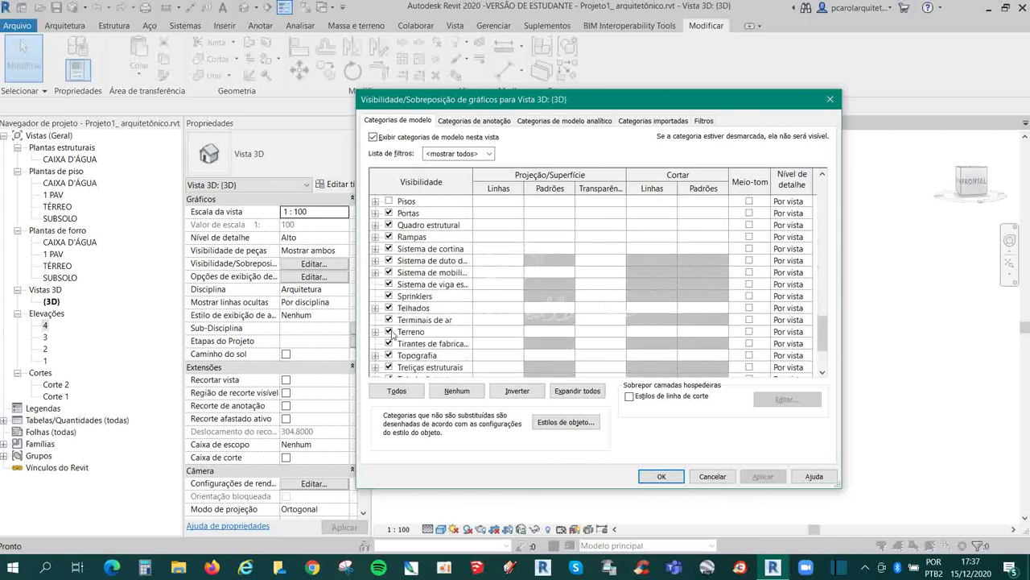
{"action": "scroll", "coordinate": [389, 362], "scroll_direction": "up", "scroll_amount": 4}
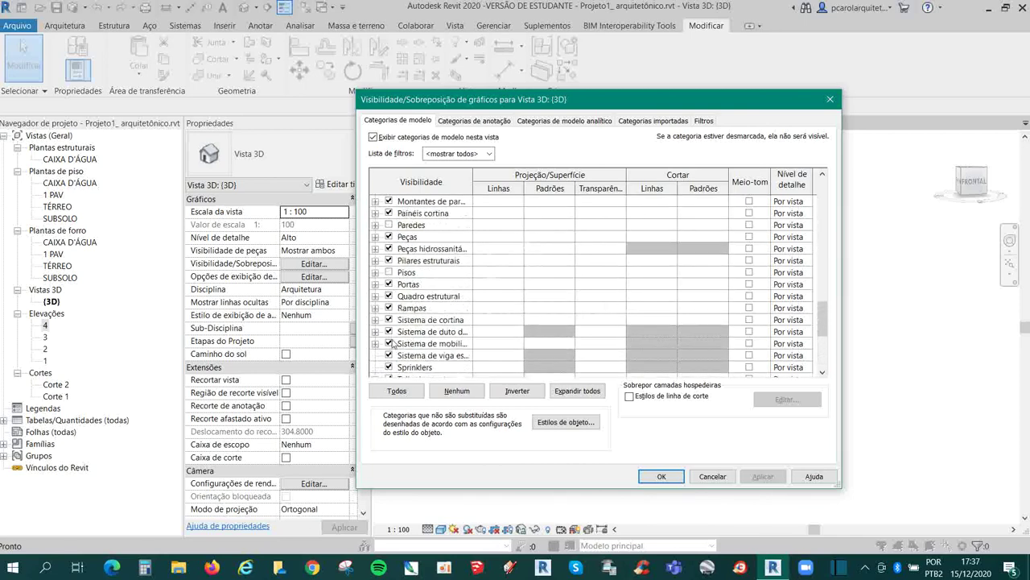
{"action": "left_click", "coordinate": [391, 296]}
{"action": "left_click", "coordinate": [394, 238]}
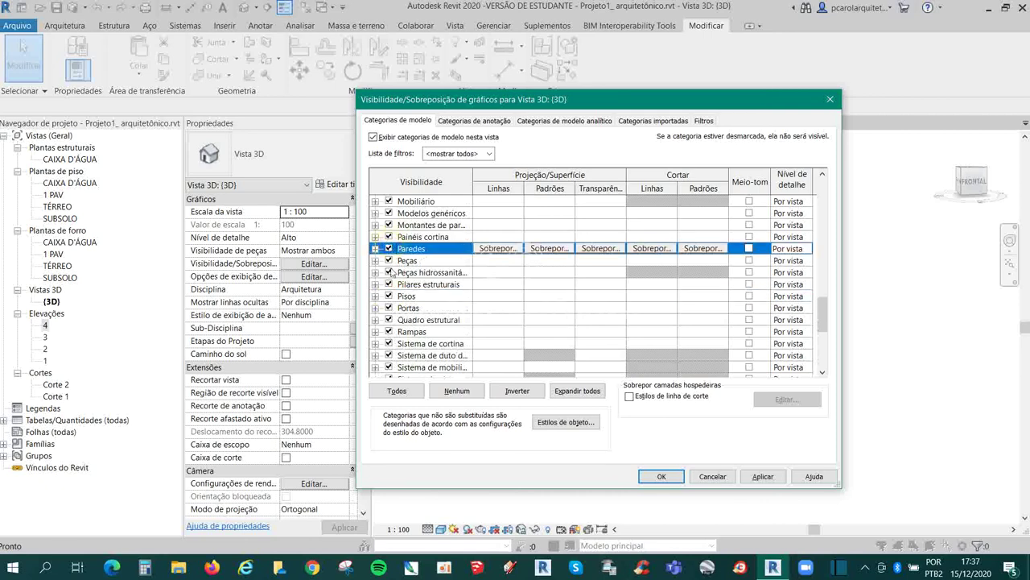
Make the Janelas category and the unchecked "Componentes de..." category visible again and apply the 3D view's visibility settings.
{"action": "scroll", "coordinate": [401, 291], "scroll_direction": "up", "scroll_amount": 4}
{"action": "scroll", "coordinate": [390, 264], "scroll_direction": "down", "scroll_amount": 2}
{"action": "scroll", "coordinate": [398, 282], "scroll_direction": "up", "scroll_amount": 10}
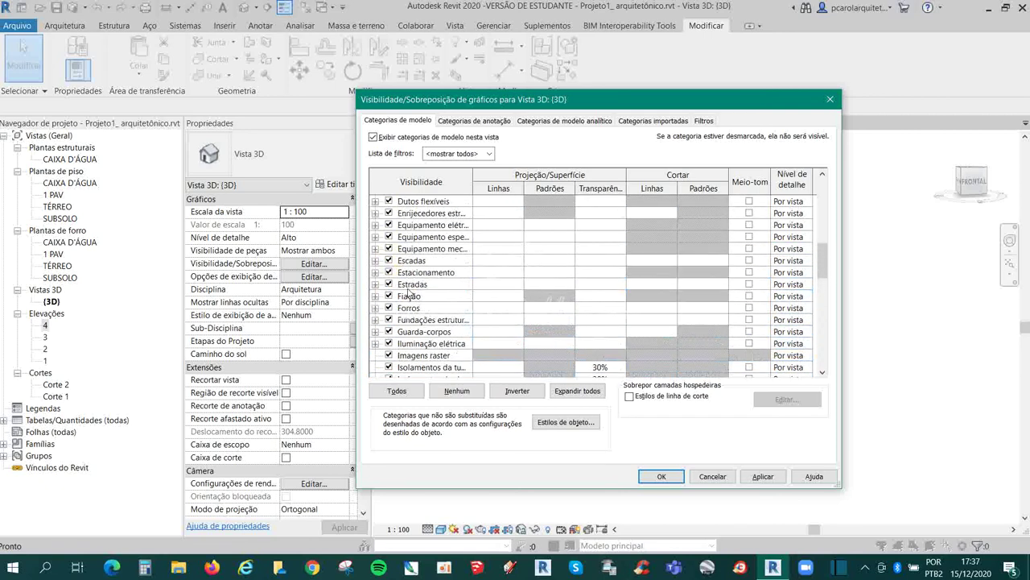
{"action": "scroll", "coordinate": [398, 284], "scroll_direction": "up", "scroll_amount": 3}
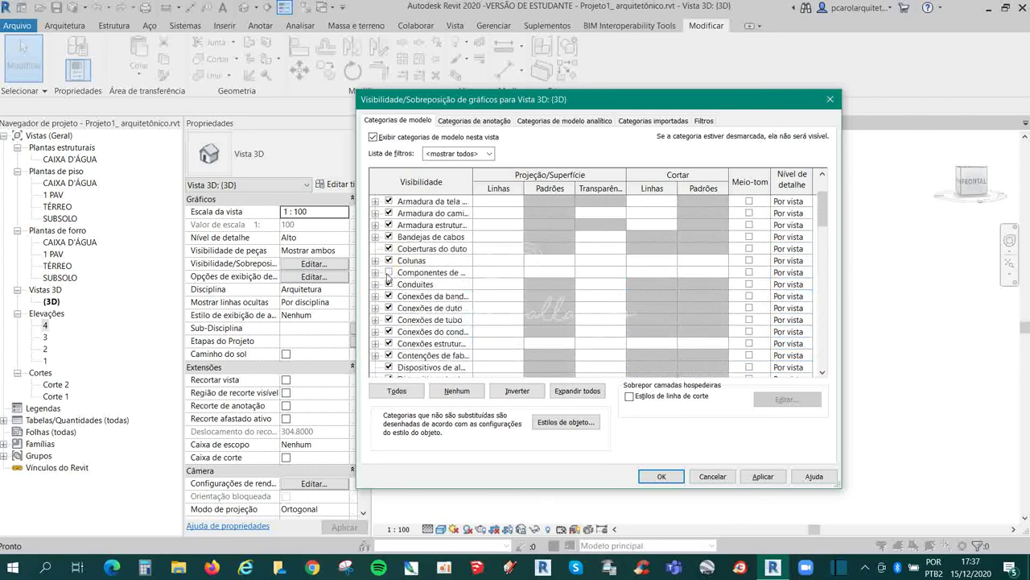
{"action": "left_click", "coordinate": [389, 274]}
{"action": "left_click", "coordinate": [661, 476]}
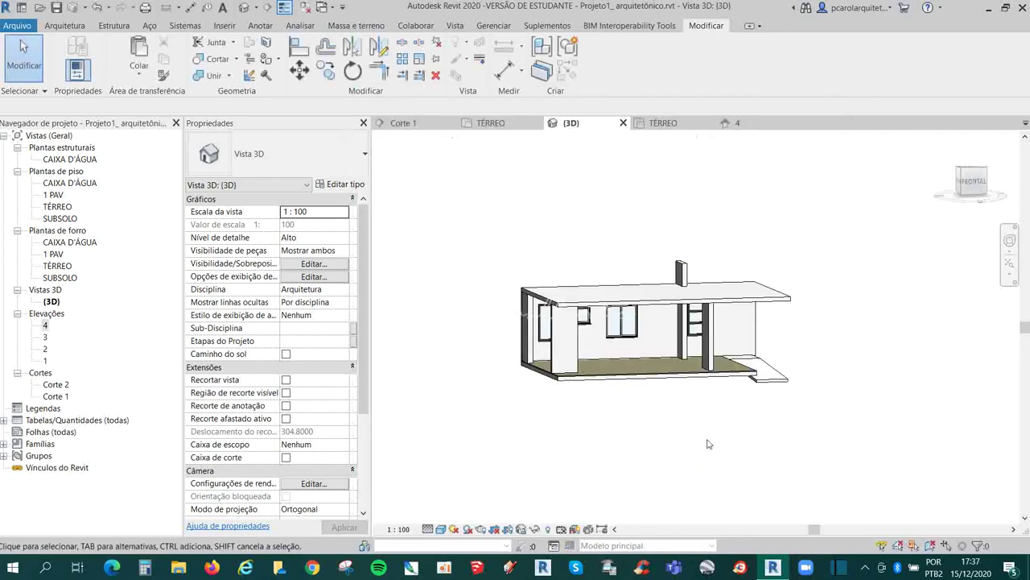
Inspect the building and its columns from different angles in 3D, and return to the TÉRREO floor plan.
{"action": "middle_click_drag", "start_coordinate": [755, 424], "coordinate": [771, 450], "text": "shift"}
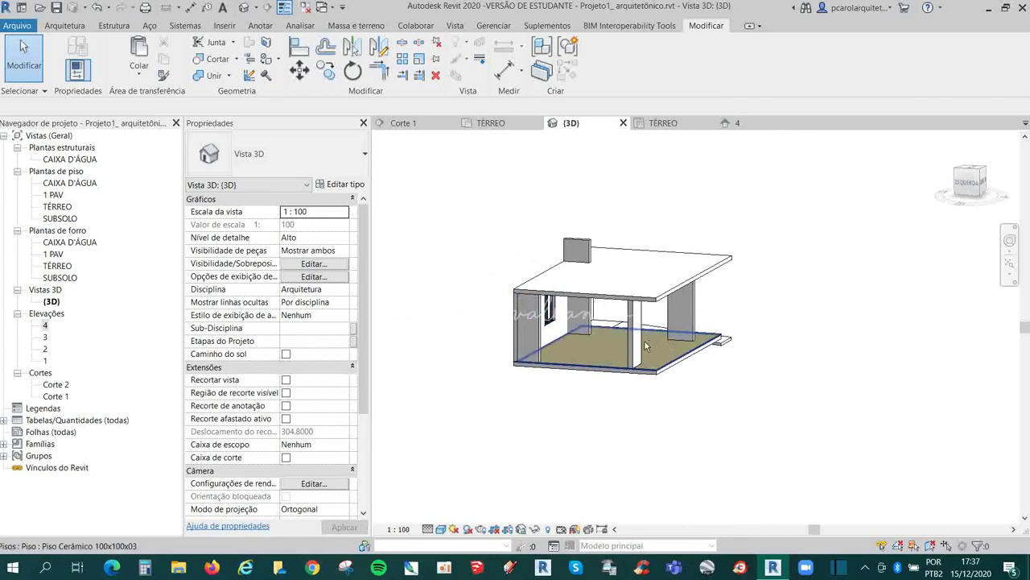
{"action": "middle_click_drag", "start_coordinate": [645, 346], "coordinate": [609, 232], "text": "shift"}
{"action": "left_click", "coordinate": [500, 124]}
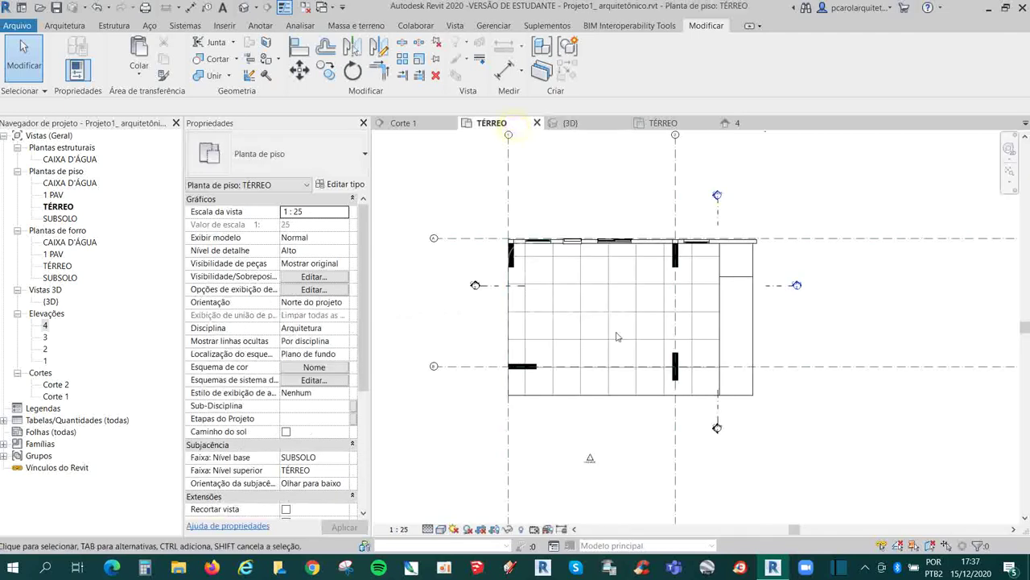